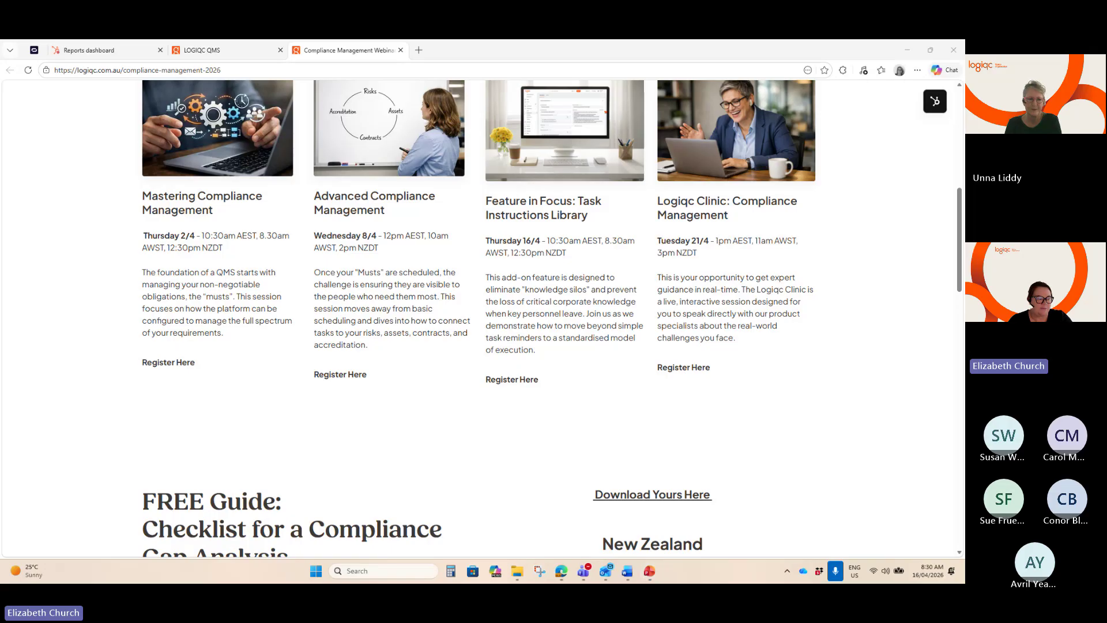
{"action": "key", "text": "super+d"}
{"action": "key", "text": "super+d"}
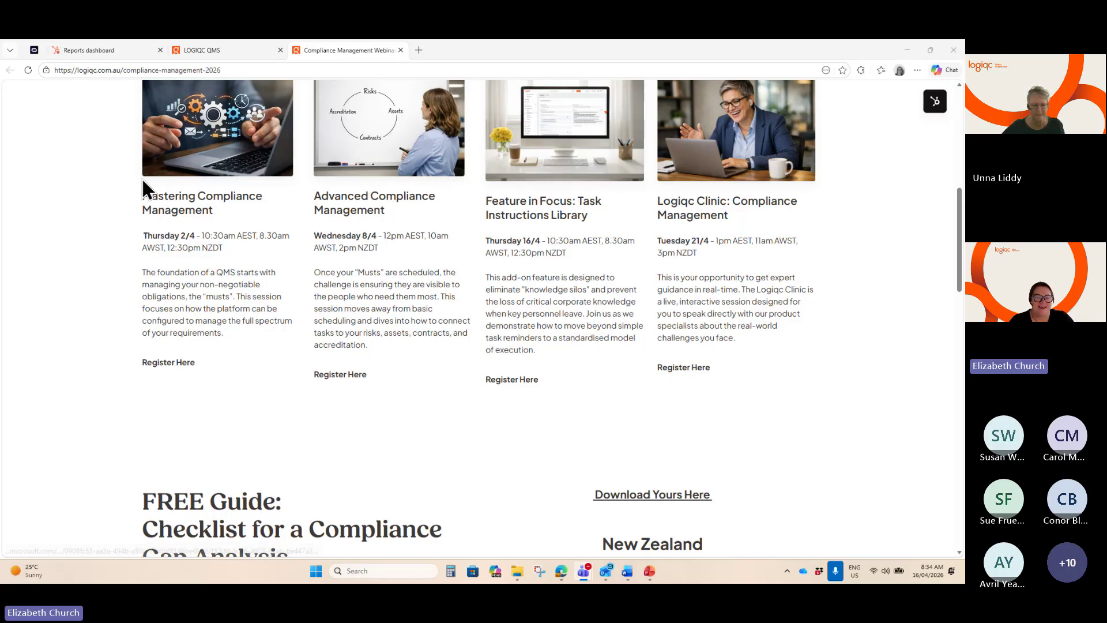
Switch to the LOGIQC QMS page and start scheduling a new training task from the Training register
{"action": "mouse_move", "coordinate": [223, 50]}
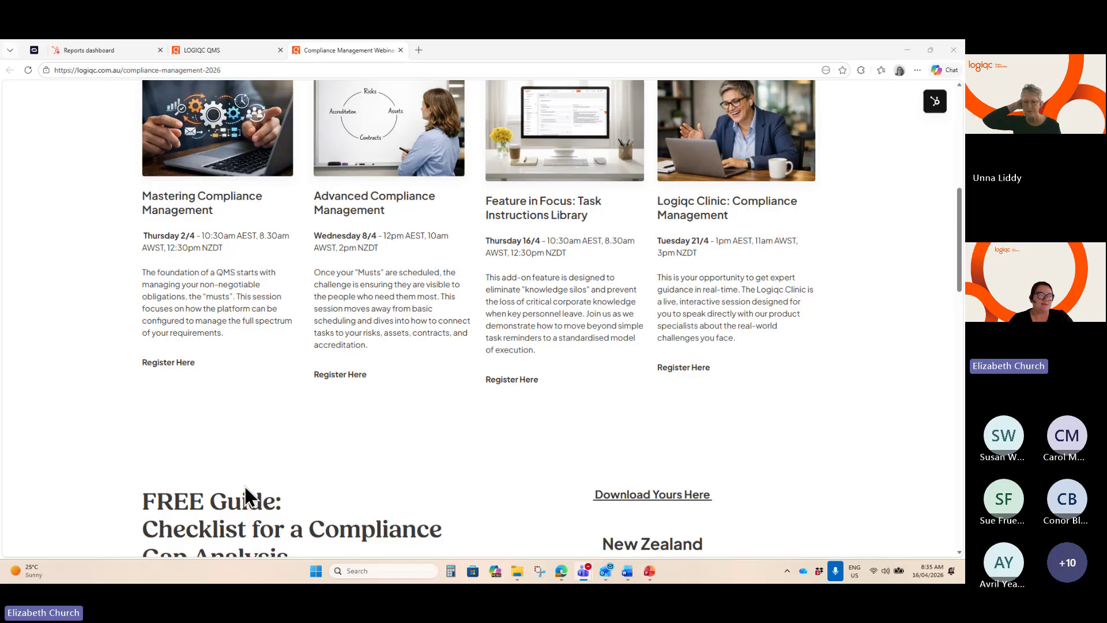
{"action": "left_click", "coordinate": [228, 47]}
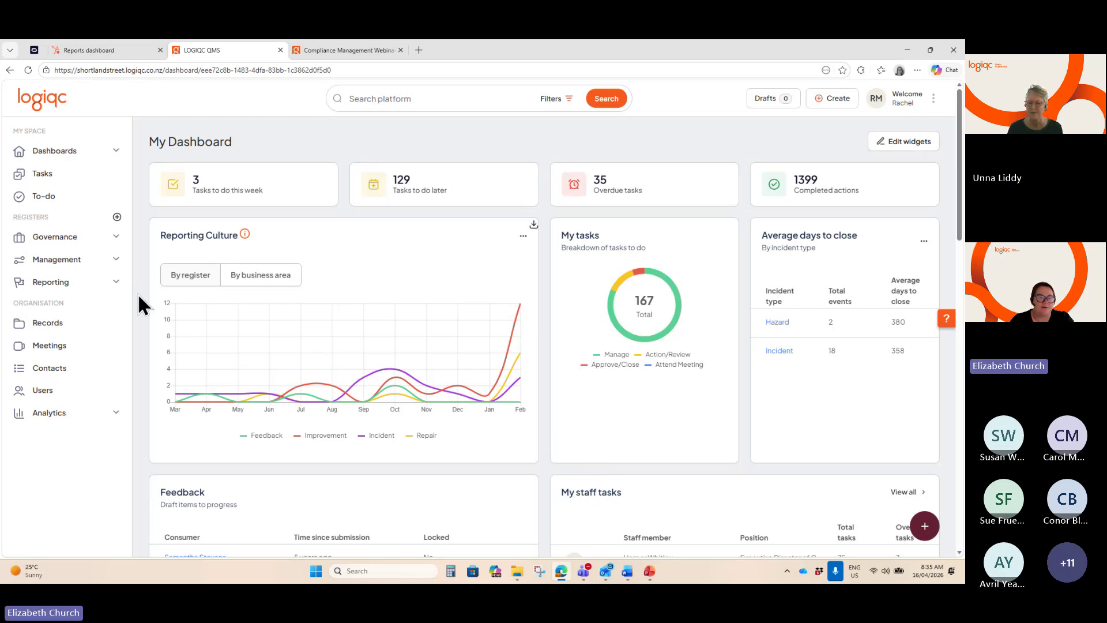
{"action": "left_click", "coordinate": [66, 264]}
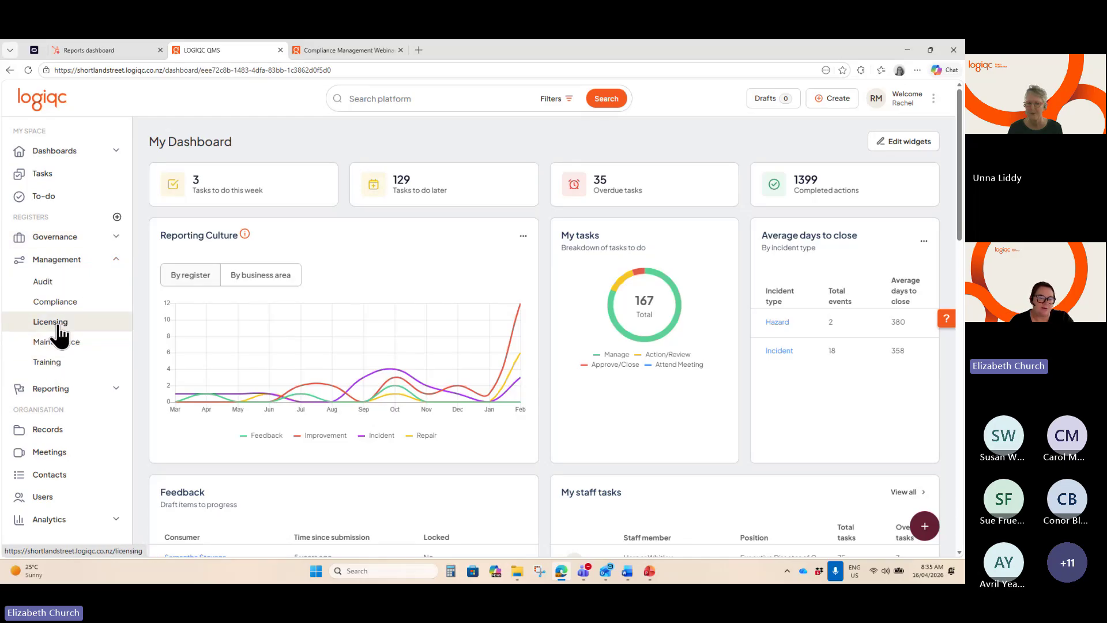
{"action": "left_click", "coordinate": [60, 365]}
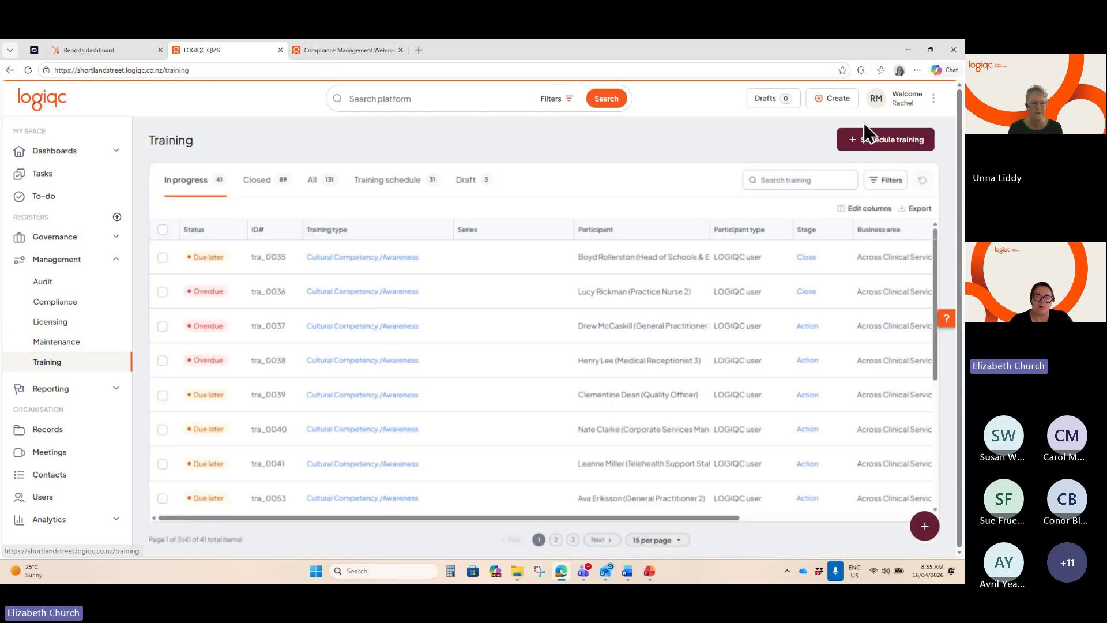
{"action": "left_click", "coordinate": [862, 139]}
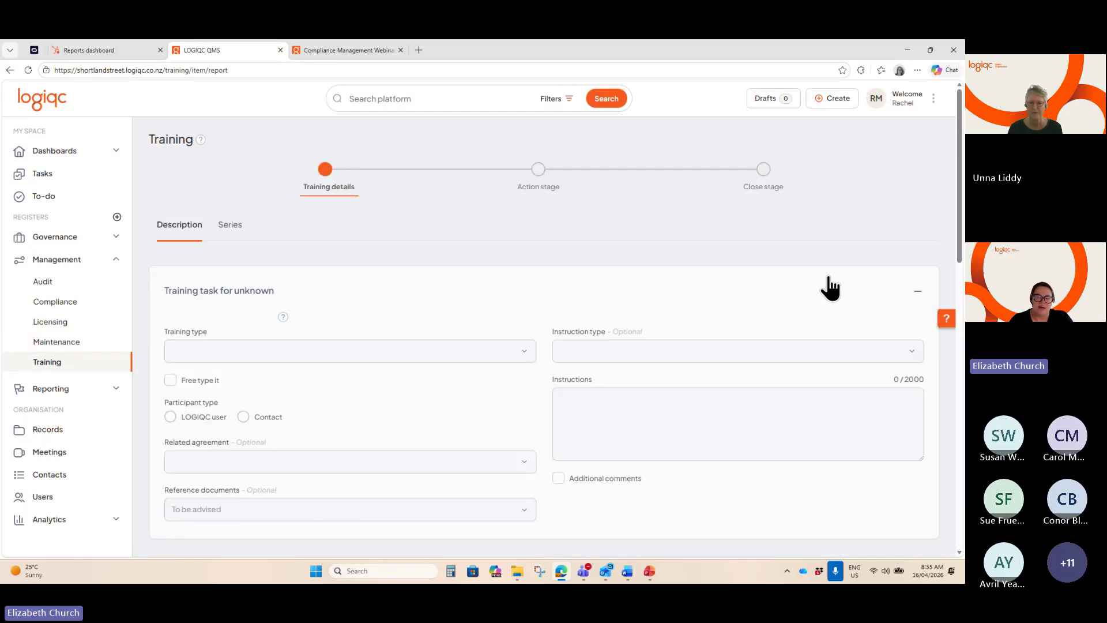
Set the new training task's instruction type to Fire Safety Training and enlarge the instructions box to read the full text
{"action": "left_click", "coordinate": [839, 337]}
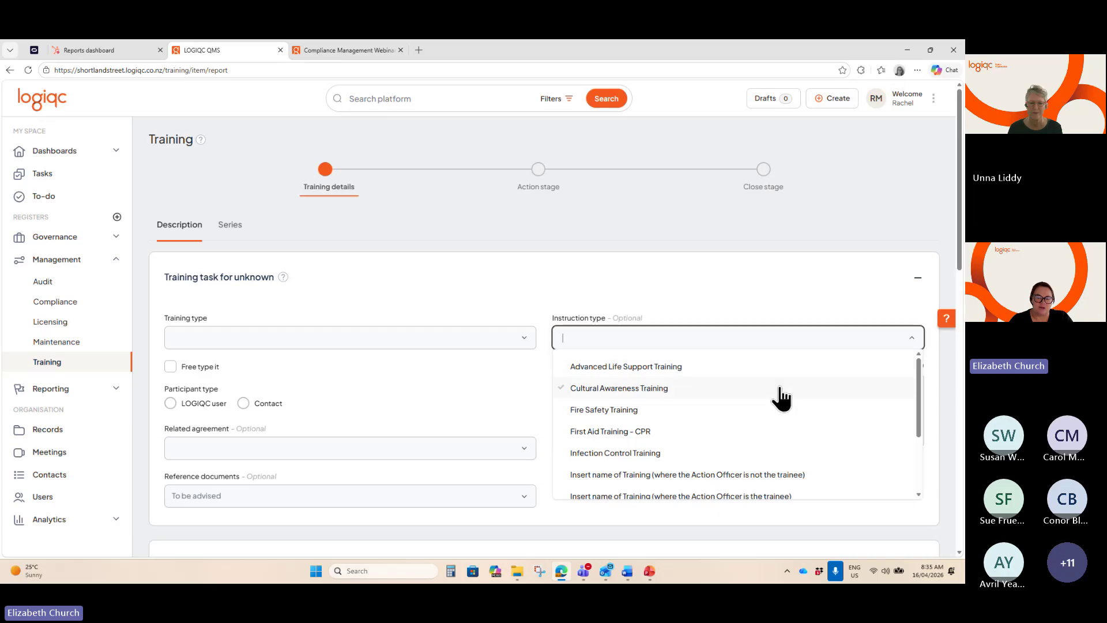
{"action": "left_click", "coordinate": [713, 409]}
{"action": "scroll", "coordinate": [763, 398], "scroll_direction": "down", "scroll_amount": 3}
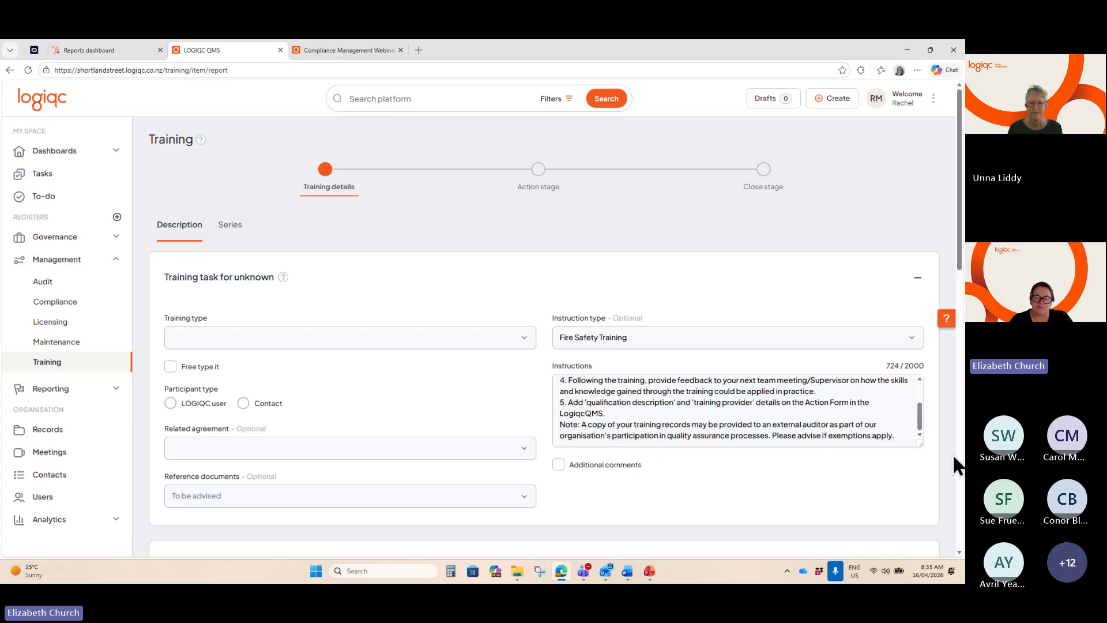
{"action": "left_click_drag", "start_coordinate": [917, 444], "coordinate": [945, 519]}
{"action": "scroll", "coordinate": [962, 388], "scroll_direction": "down", "scroll_amount": 2}
{"action": "scroll", "coordinate": [961, 388], "scroll_direction": "down", "scroll_amount": 2}
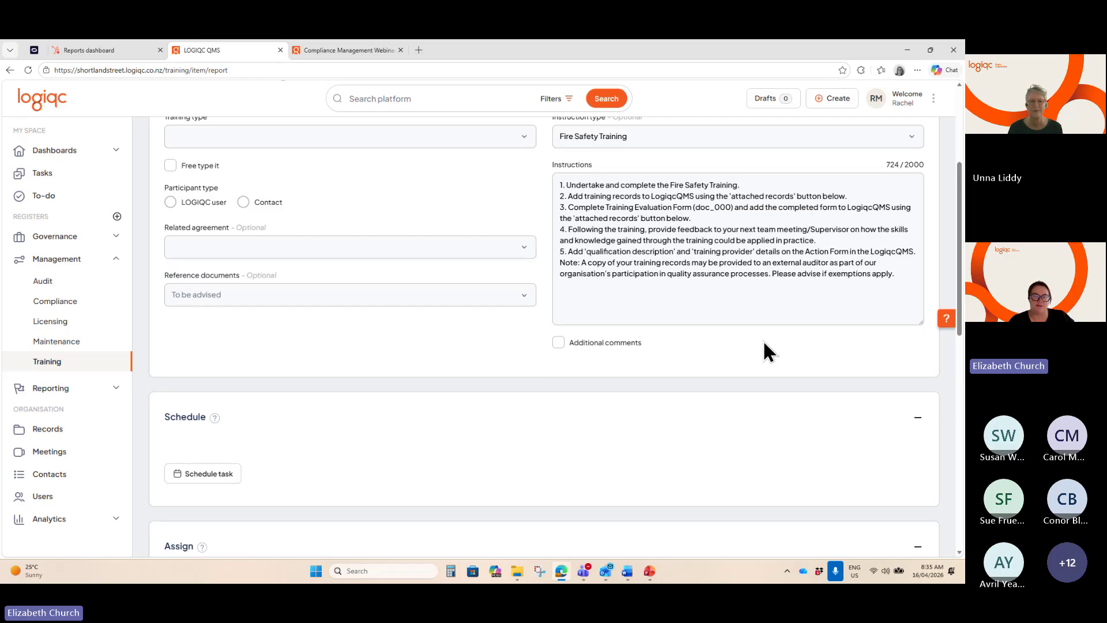
{"action": "scroll", "coordinate": [764, 350], "scroll_direction": "up", "scroll_amount": 1}
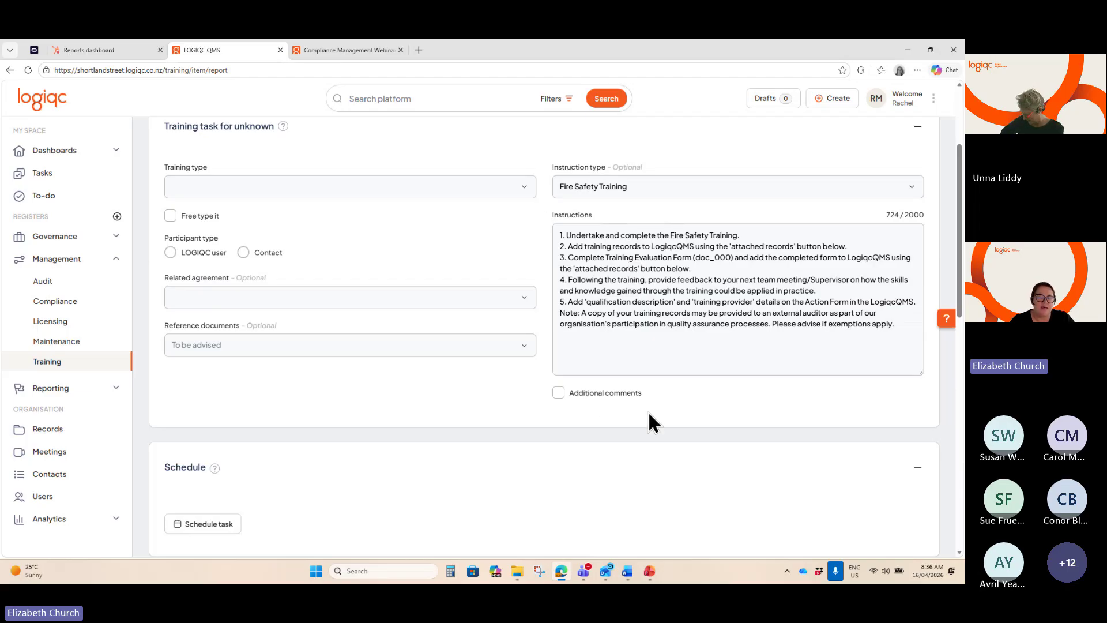
Return to the Training register, review the task instructions in the action stage of tra_0037, and leave the record without submitting
{"action": "left_click", "coordinate": [36, 365]}
{"action": "left_click", "coordinate": [496, 222]}
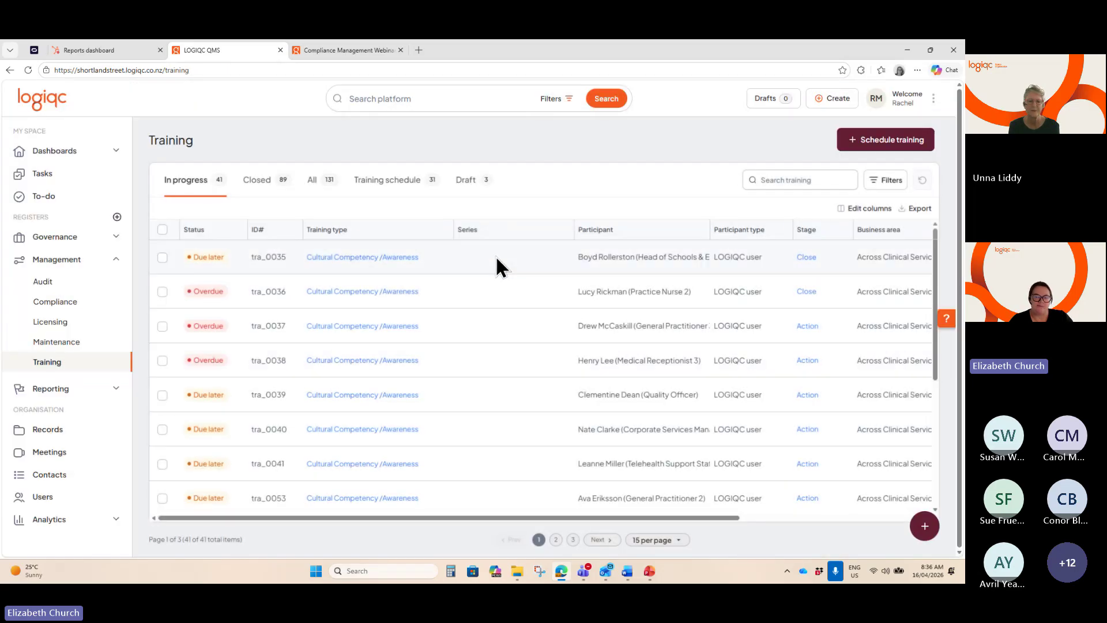
{"action": "left_click", "coordinate": [807, 325]}
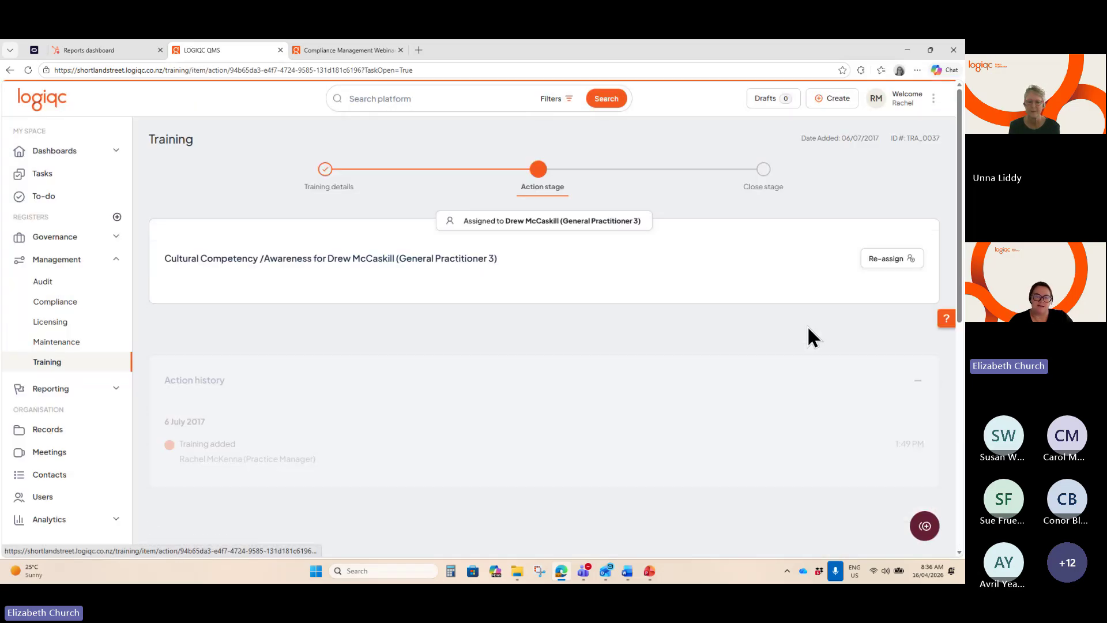
{"action": "scroll", "coordinate": [774, 395], "scroll_direction": "down", "scroll_amount": 4}
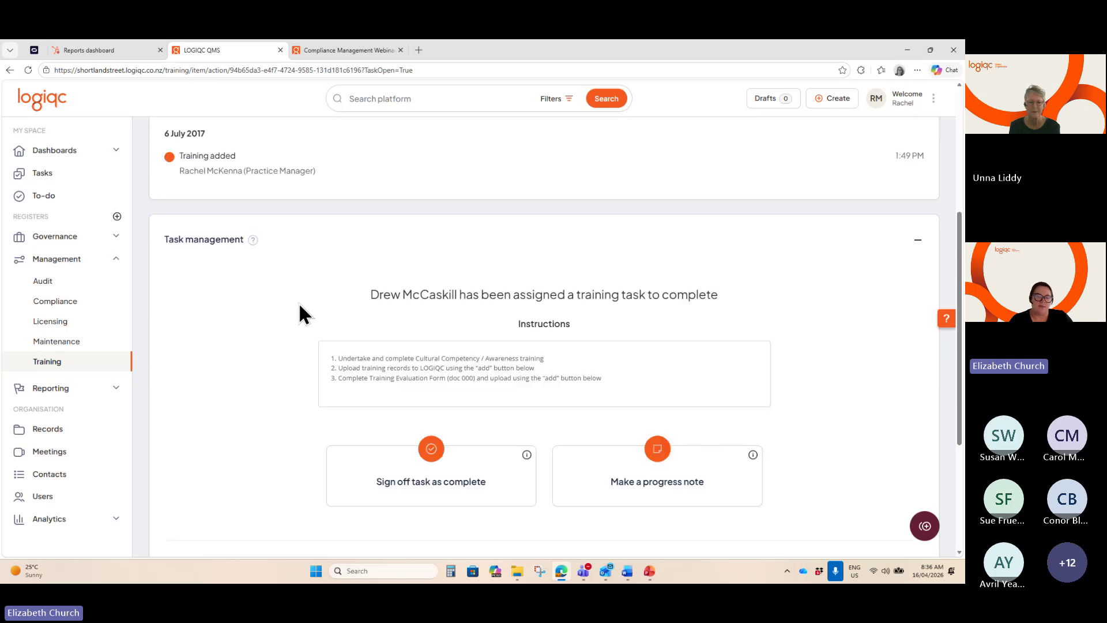
{"action": "scroll", "coordinate": [285, 320], "scroll_direction": "down", "scroll_amount": 2}
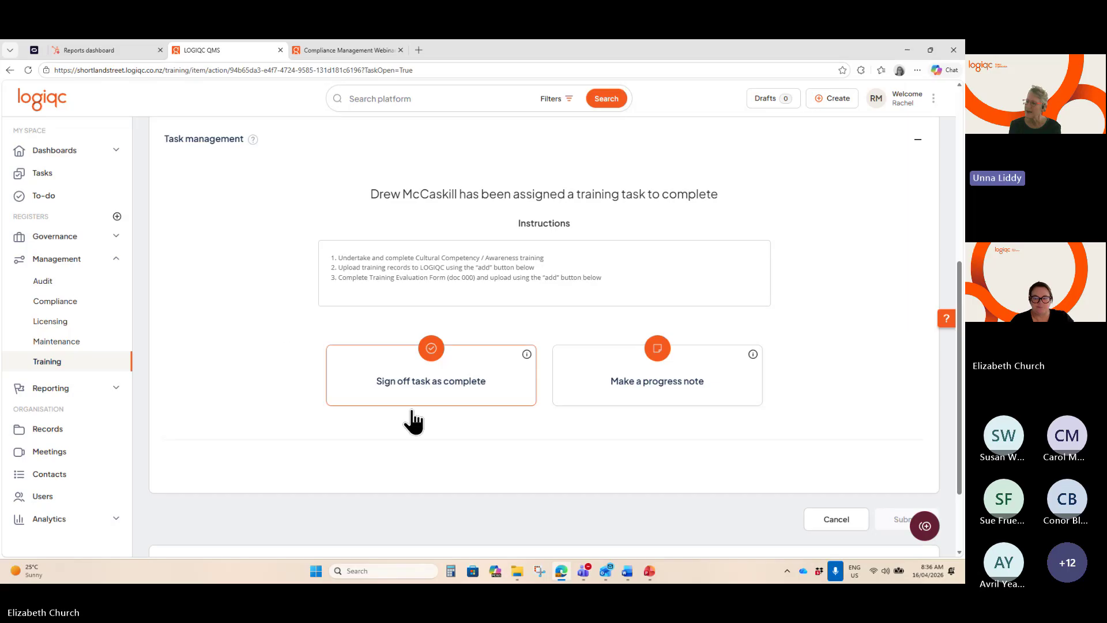
{"action": "left_click", "coordinate": [823, 530]}
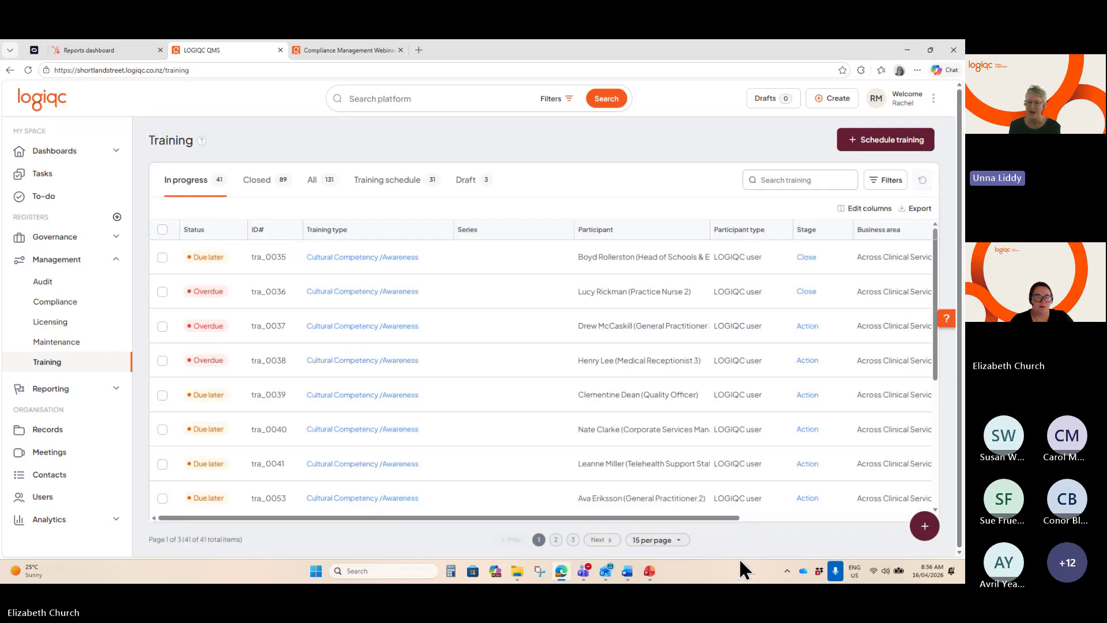
Enter admin mode and open the Task instructions settings
{"action": "mouse_move", "coordinate": [649, 579]}
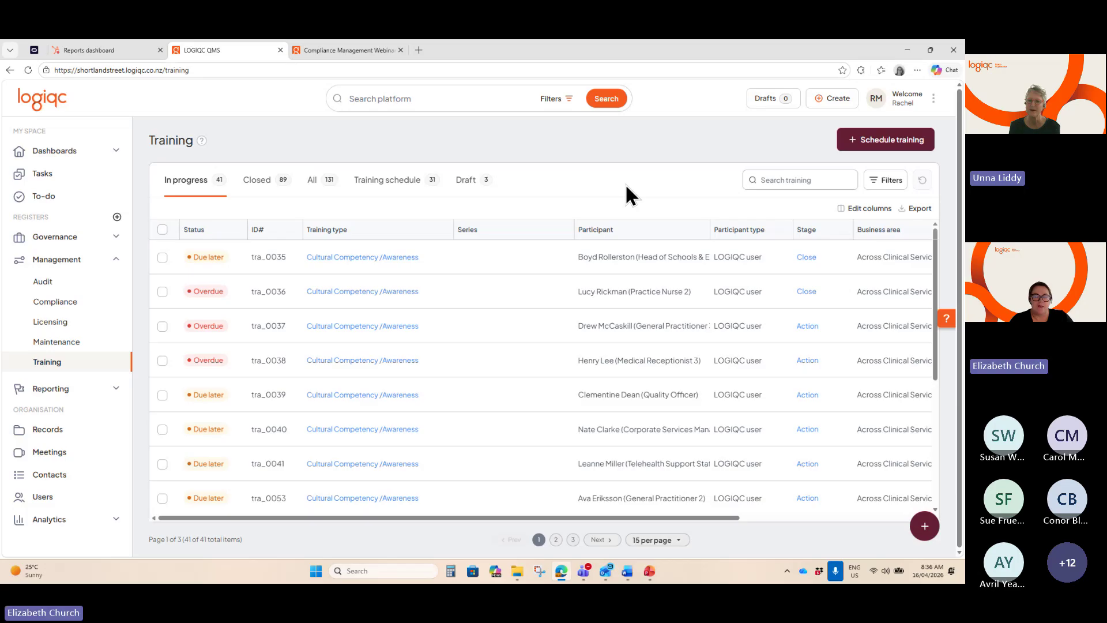
{"action": "left_click", "coordinate": [907, 107]}
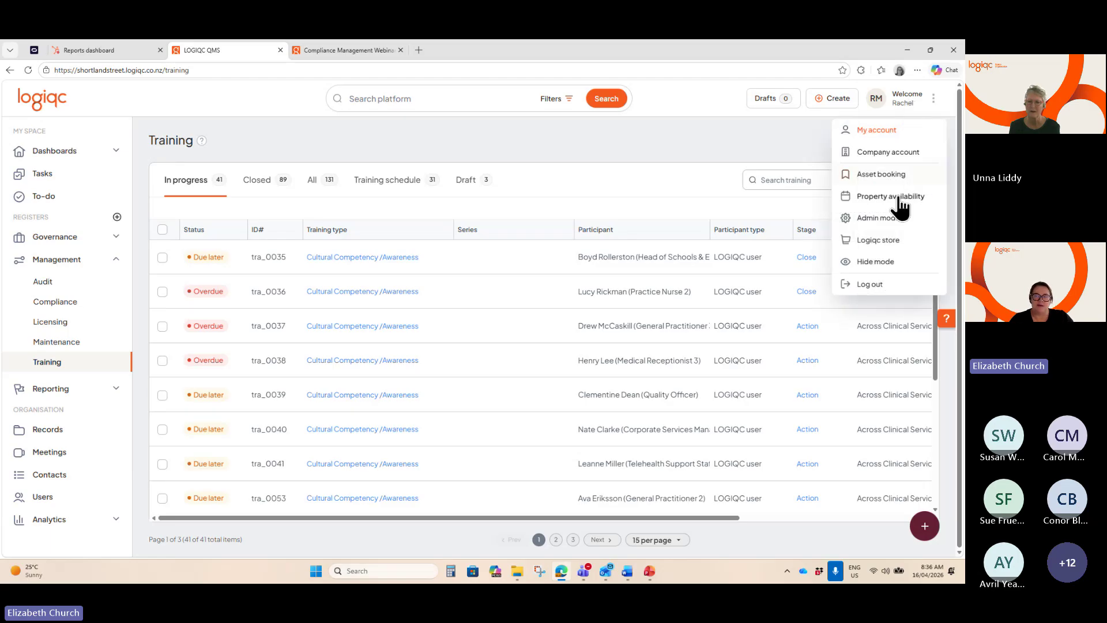
{"action": "left_click", "coordinate": [863, 216]}
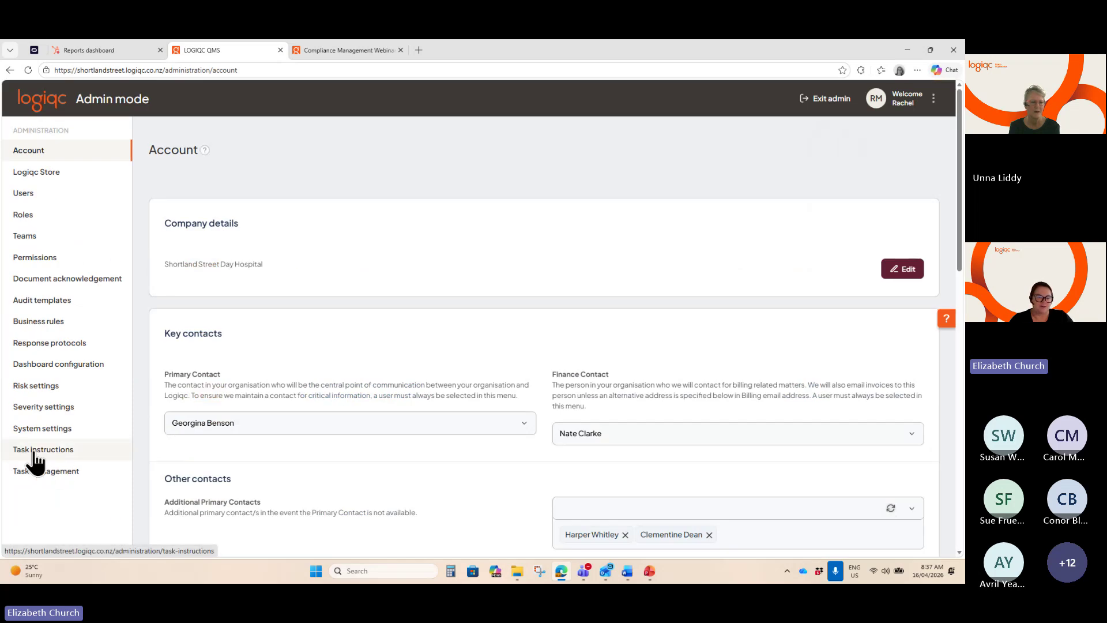
{"action": "left_click", "coordinate": [92, 456]}
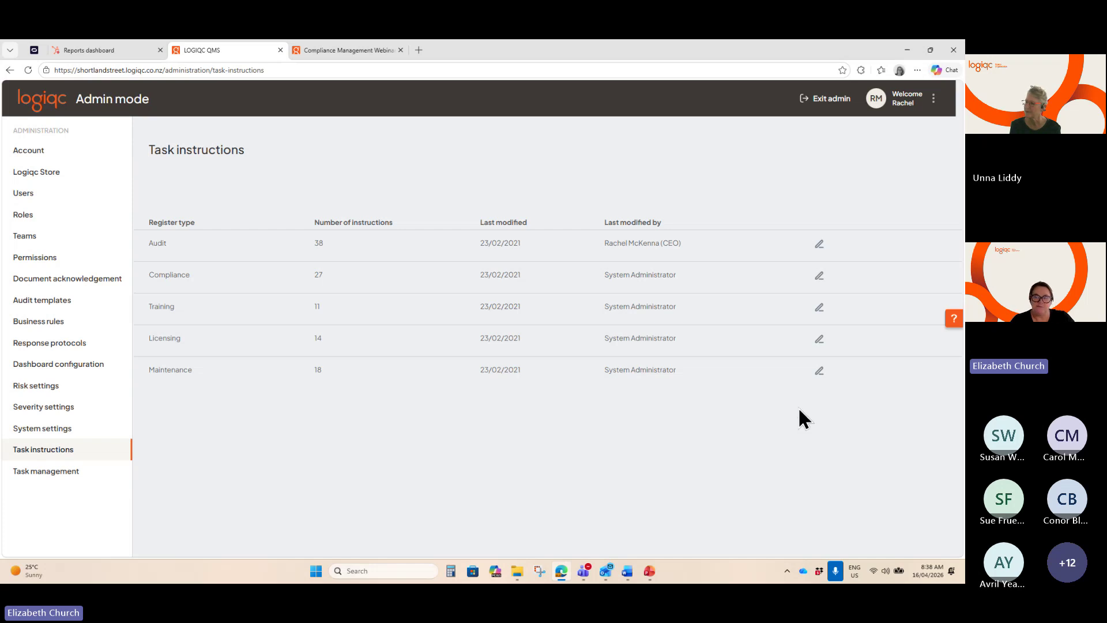
Look through the Audit register's task instructions and leave the list without saving
{"action": "left_click", "coordinate": [819, 244]}
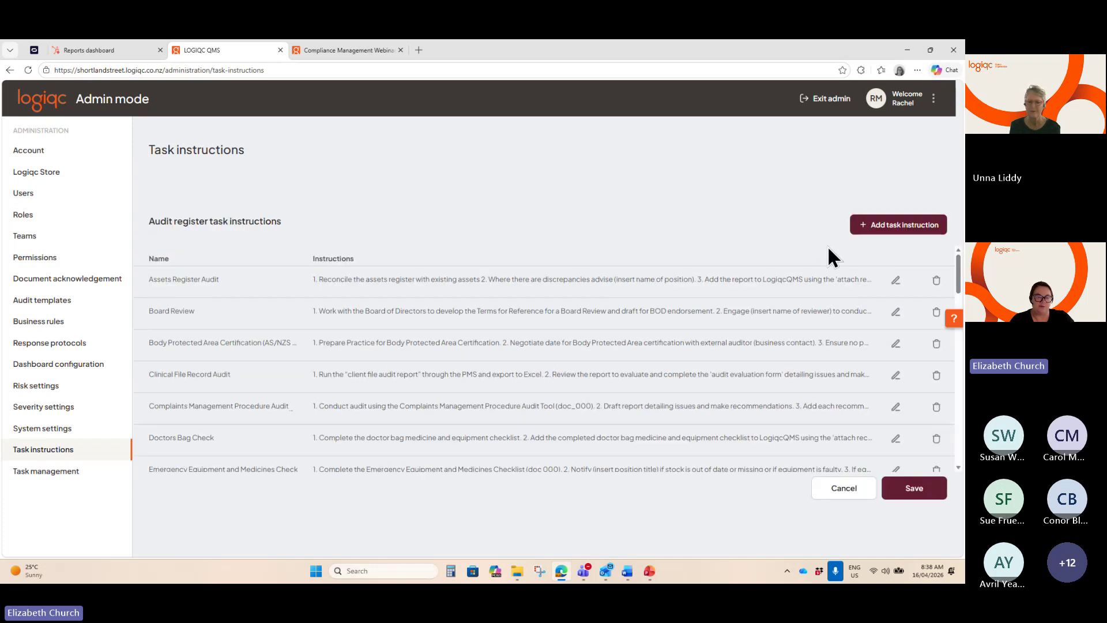
{"action": "scroll", "coordinate": [839, 324], "scroll_direction": "down", "scroll_amount": 4}
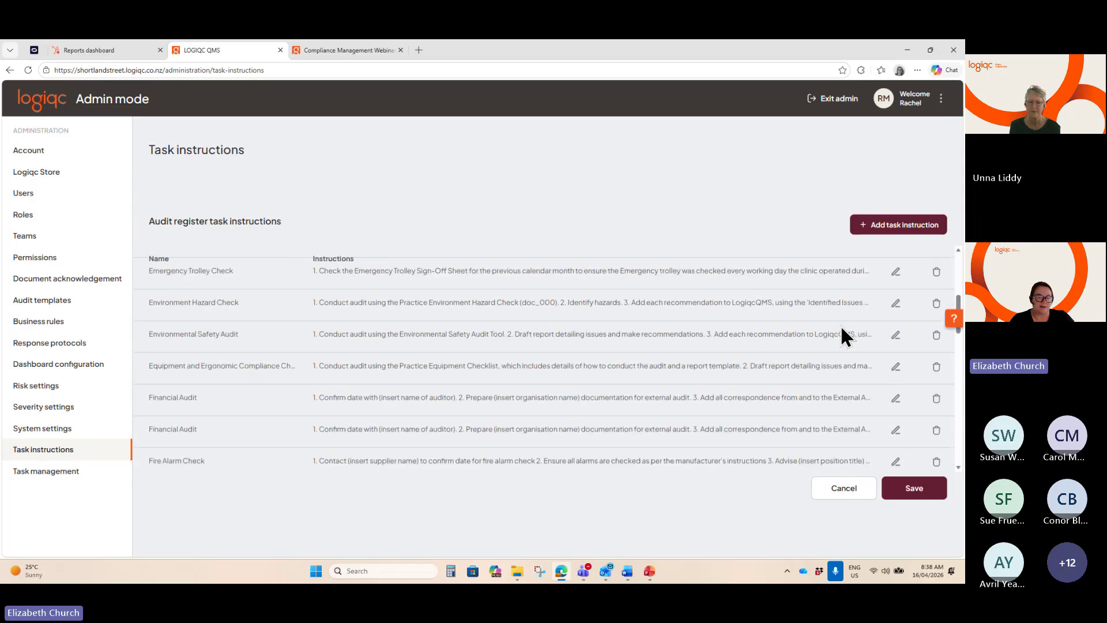
{"action": "scroll", "coordinate": [841, 326], "scroll_direction": "down", "scroll_amount": 2}
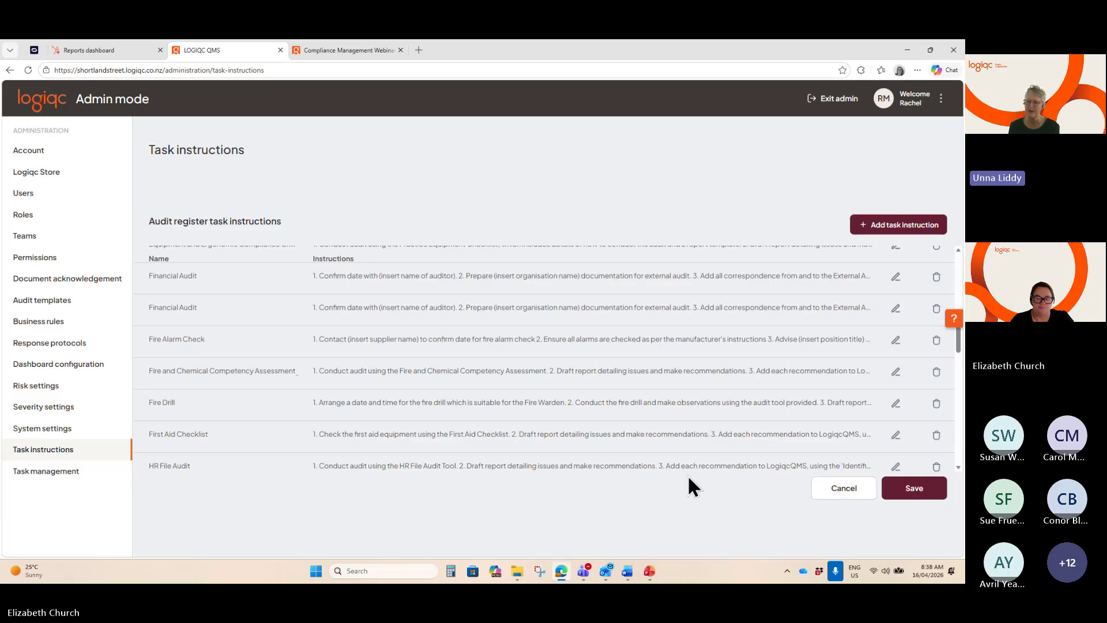
{"action": "left_click", "coordinate": [843, 488]}
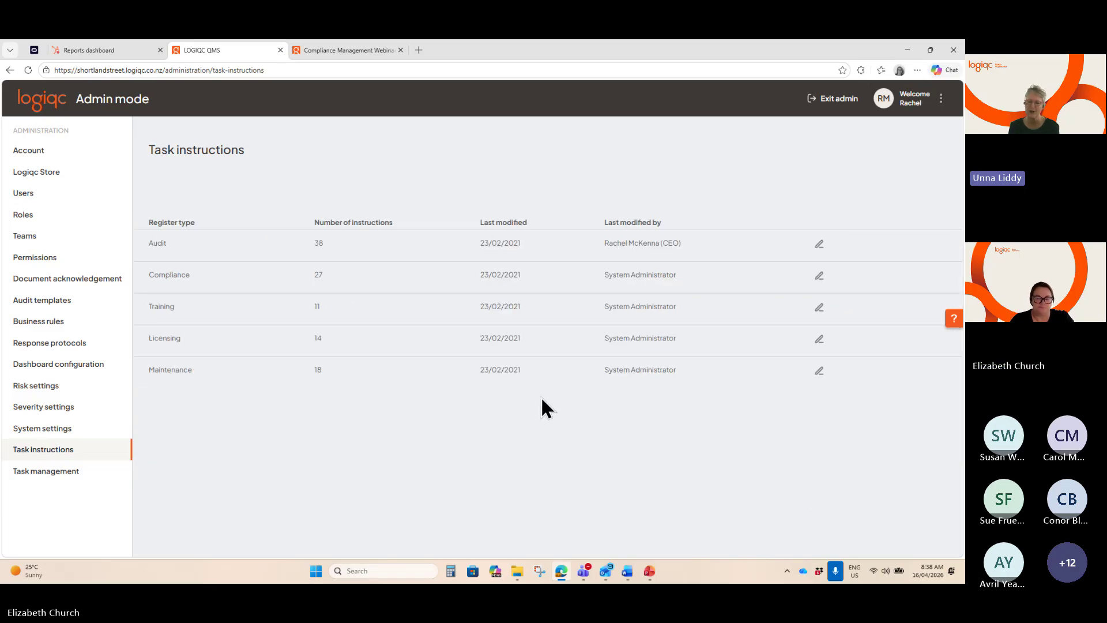
Switch to the Task Instruction Library document in Word and examine its table of contents, overview and internal audit work instructions
{"action": "mouse_move", "coordinate": [627, 564]}
{"action": "left_click", "coordinate": [636, 510]}
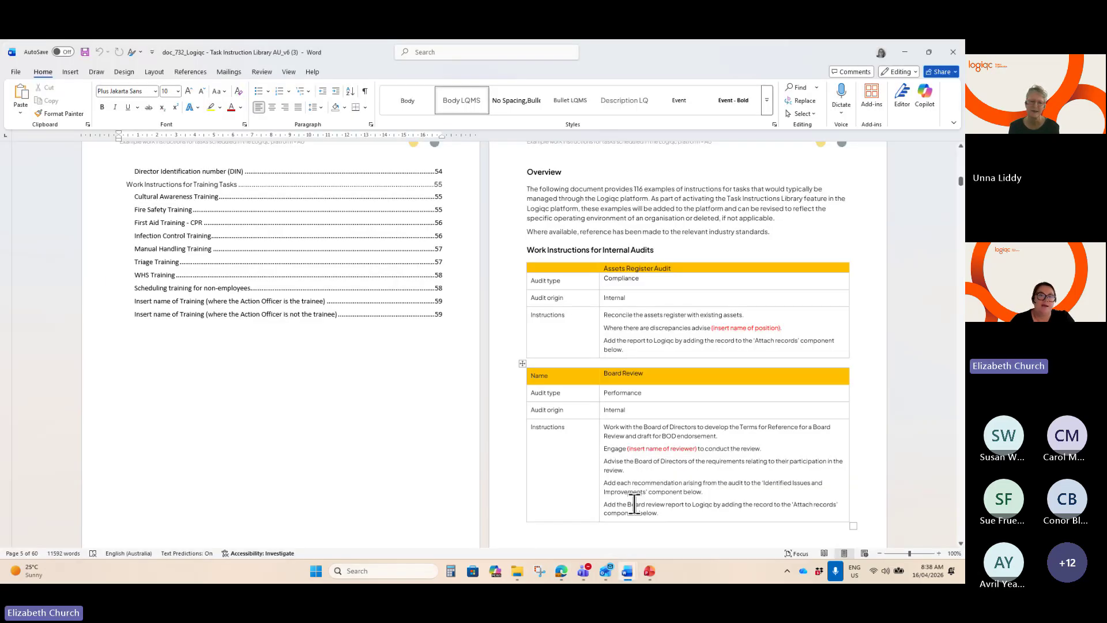
{"action": "scroll", "coordinate": [628, 484], "scroll_direction": "up", "scroll_amount": 5}
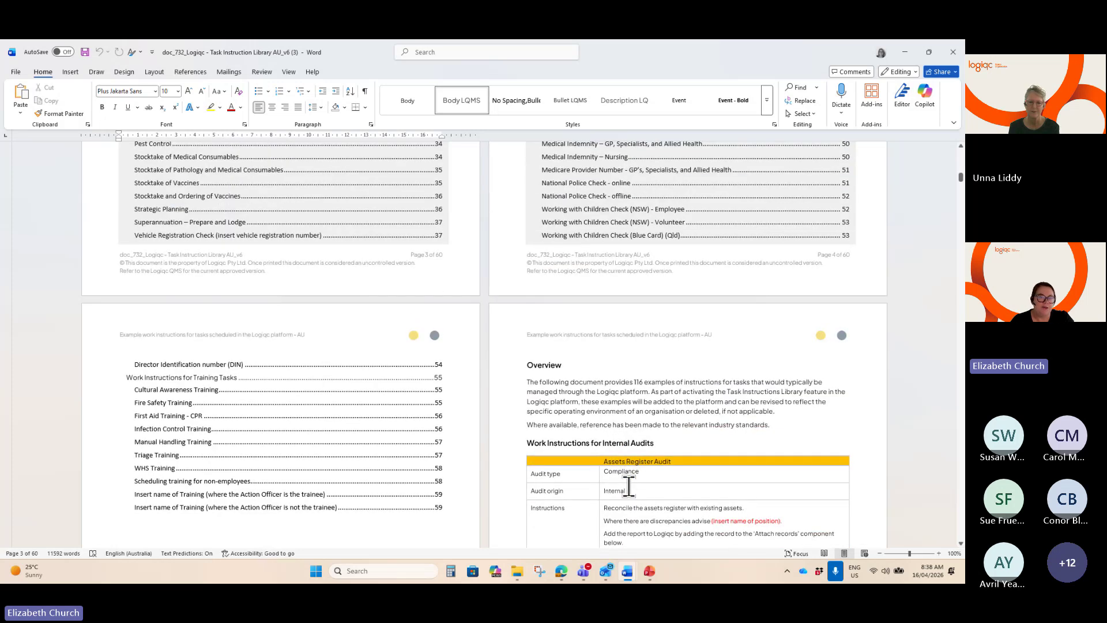
{"action": "scroll", "coordinate": [629, 487], "scroll_direction": "up", "scroll_amount": 5}
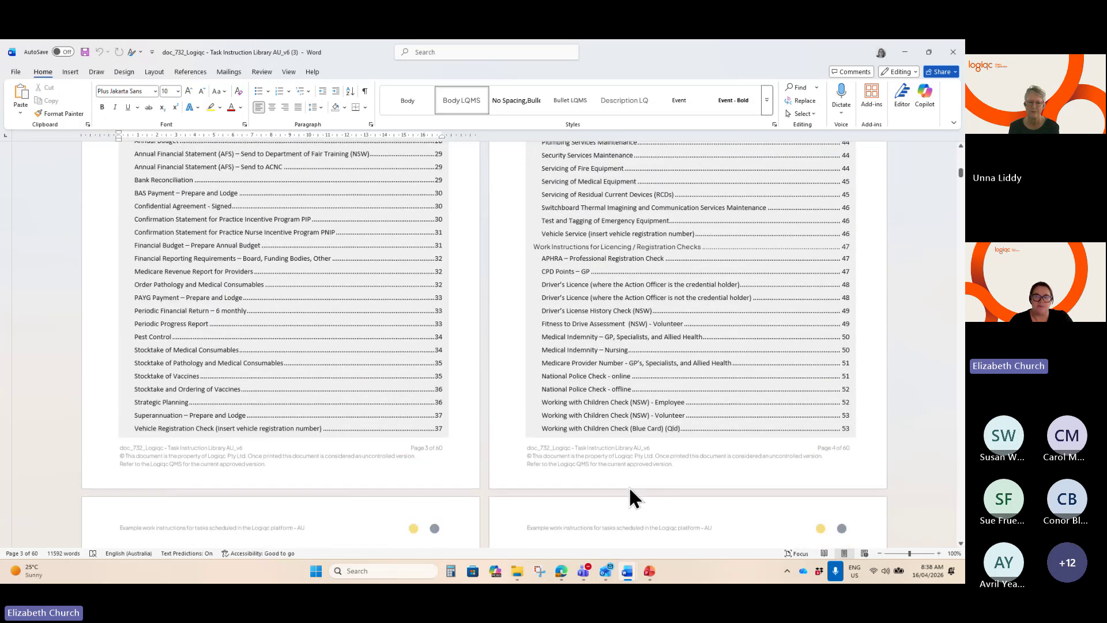
{"action": "scroll", "coordinate": [629, 490], "scroll_direction": "down", "scroll_amount": 4}
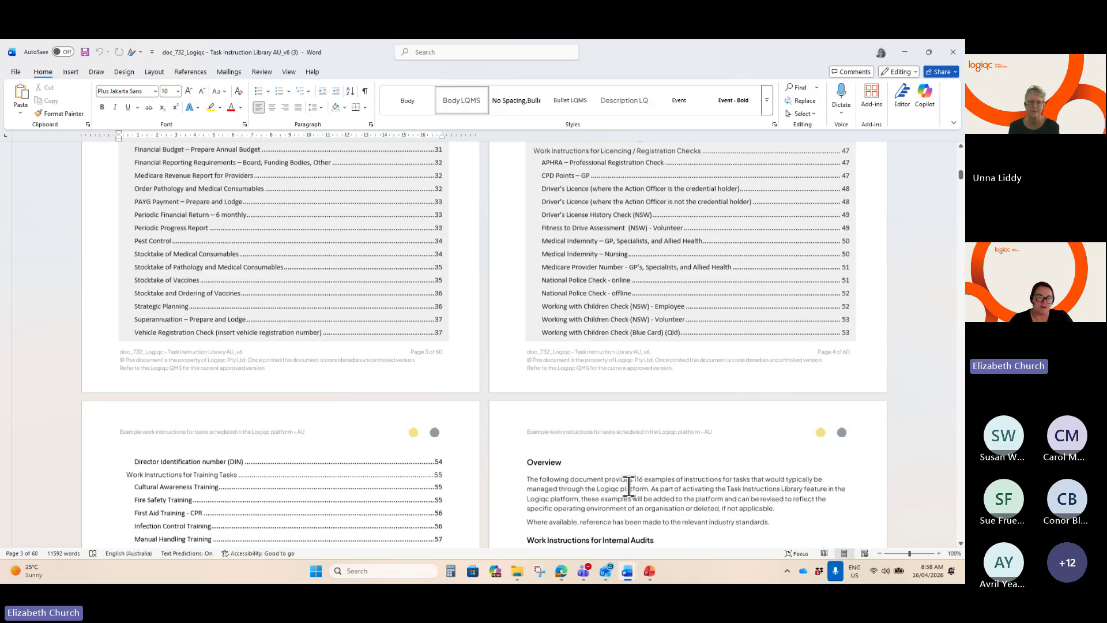
{"action": "scroll", "coordinate": [629, 487], "scroll_direction": "down", "scroll_amount": 2}
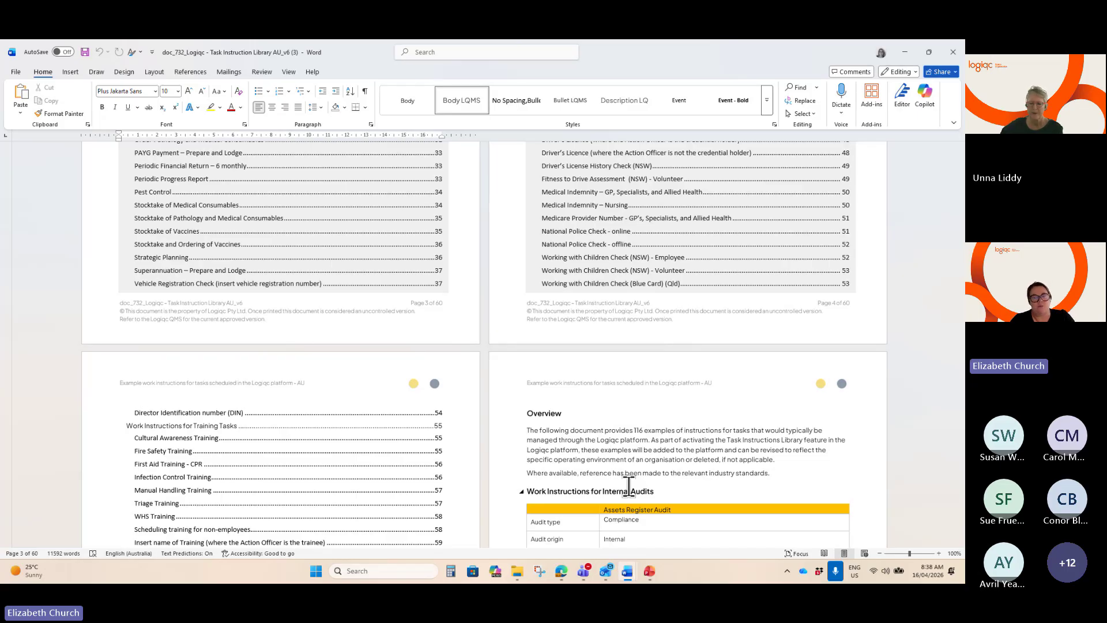
{"action": "scroll", "coordinate": [629, 487], "scroll_direction": "down", "scroll_amount": 10}
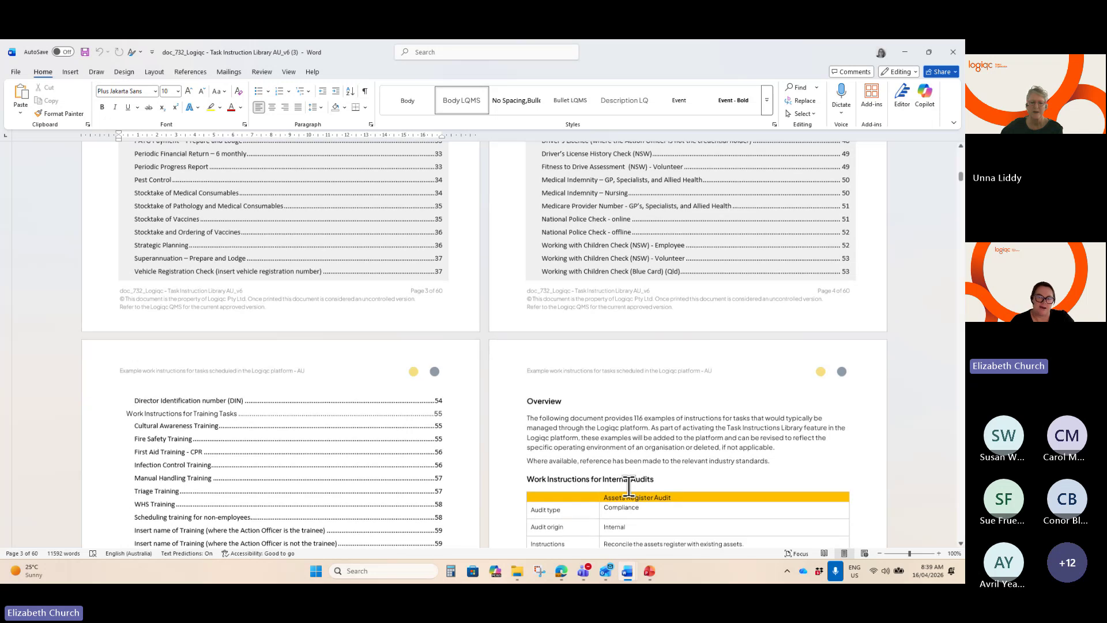
{"action": "scroll", "coordinate": [630, 496], "scroll_direction": "down", "scroll_amount": 12}
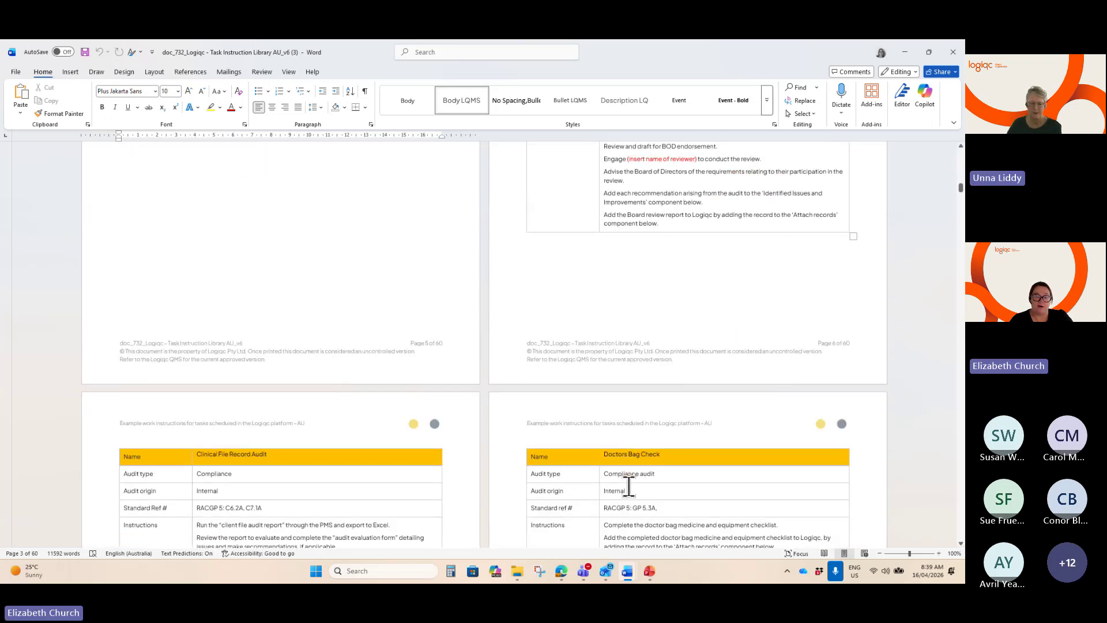
{"action": "scroll", "coordinate": [628, 486], "scroll_direction": "down", "scroll_amount": 3}
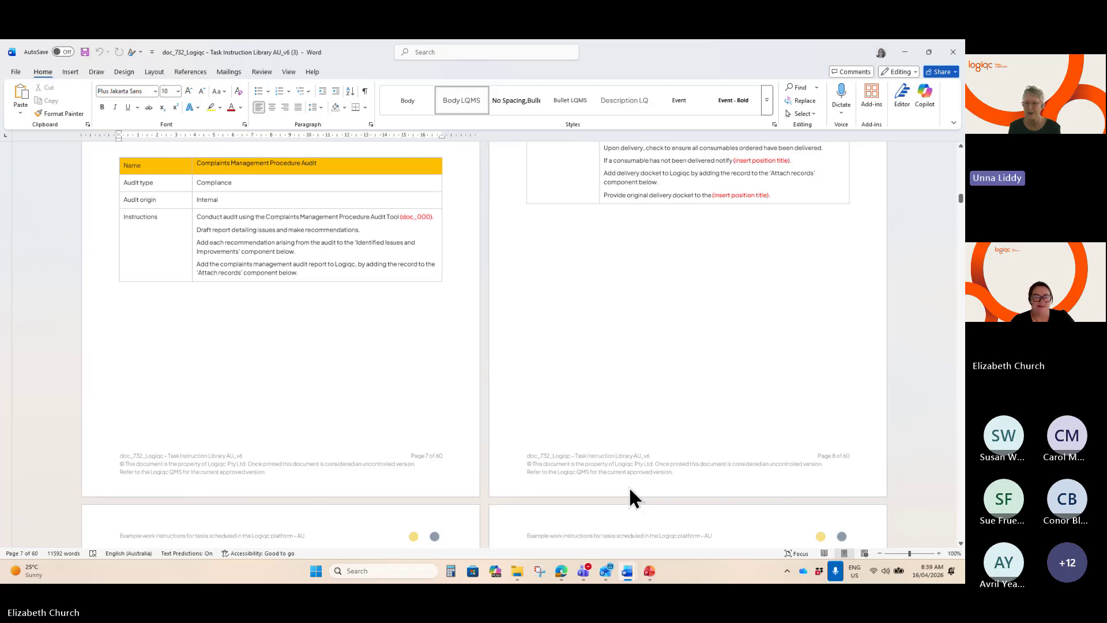
{"action": "scroll", "coordinate": [628, 486], "scroll_direction": "up", "scroll_amount": 7}
{"action": "scroll", "coordinate": [624, 400], "scroll_direction": "down", "scroll_amount": 12}
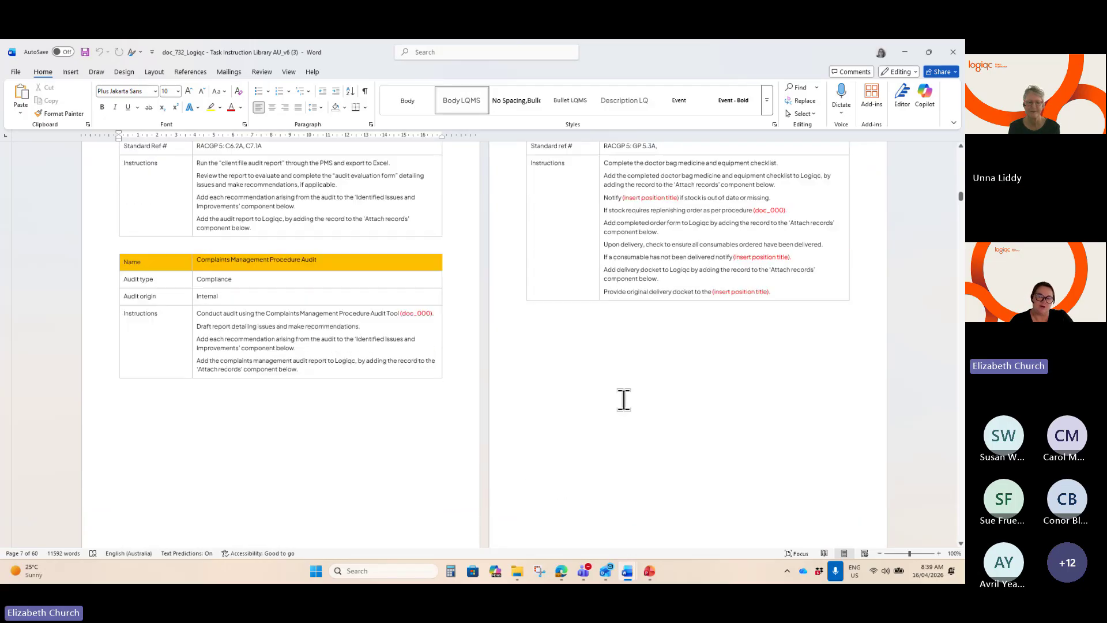
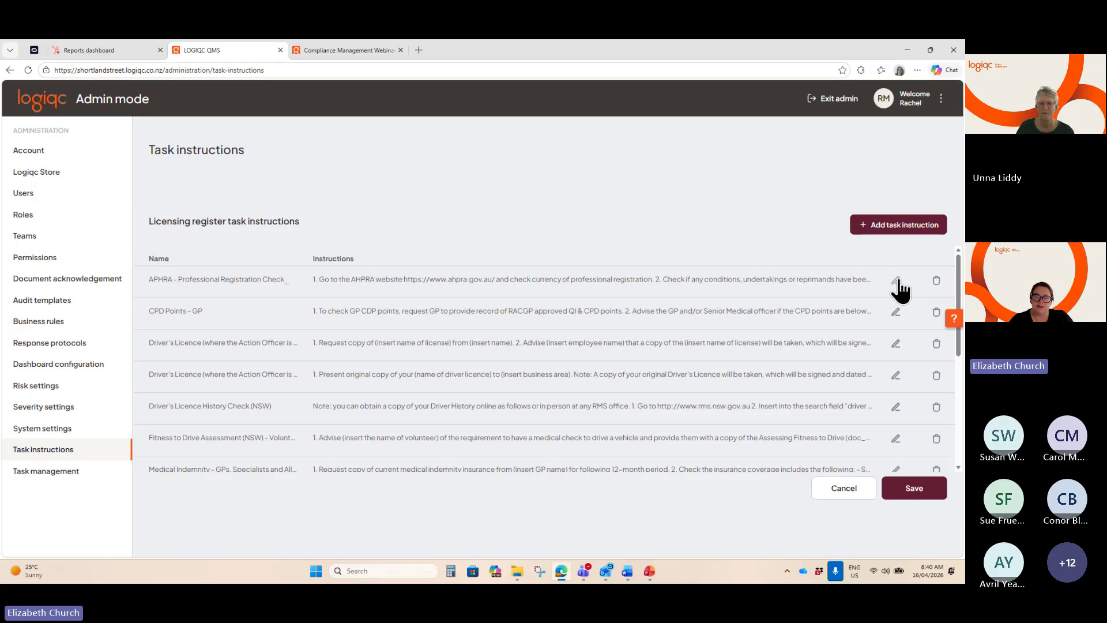
Open the APHRA – Professional Registration Check licensing instruction and enlarge its instructions box to show the full text
{"action": "left_click", "coordinate": [896, 281]}
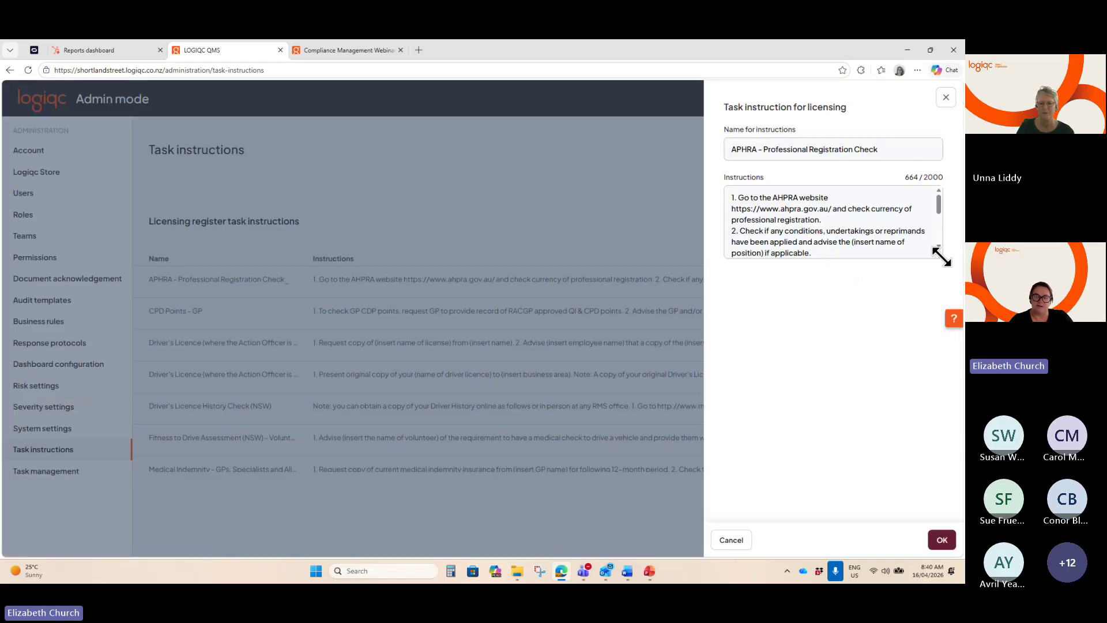
{"action": "left_click_drag", "start_coordinate": [942, 255], "coordinate": [940, 383]}
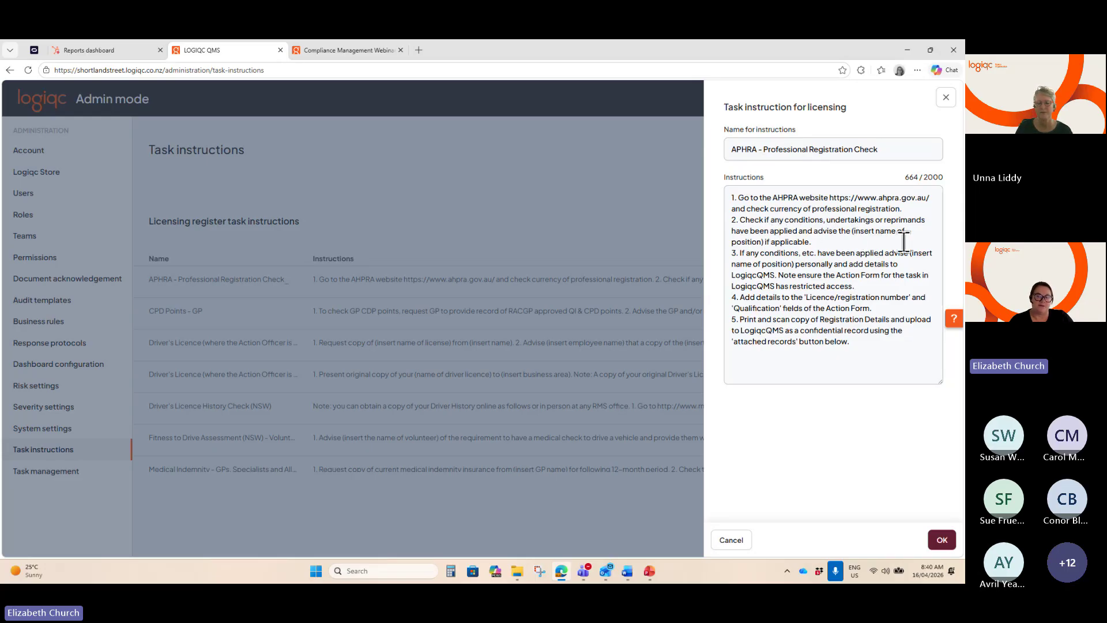
Replace the "(insert name of position)" placeholder in point 2 with "Corporate Services Manager" and save the licensing task instructions
{"action": "left_click", "coordinate": [854, 232]}
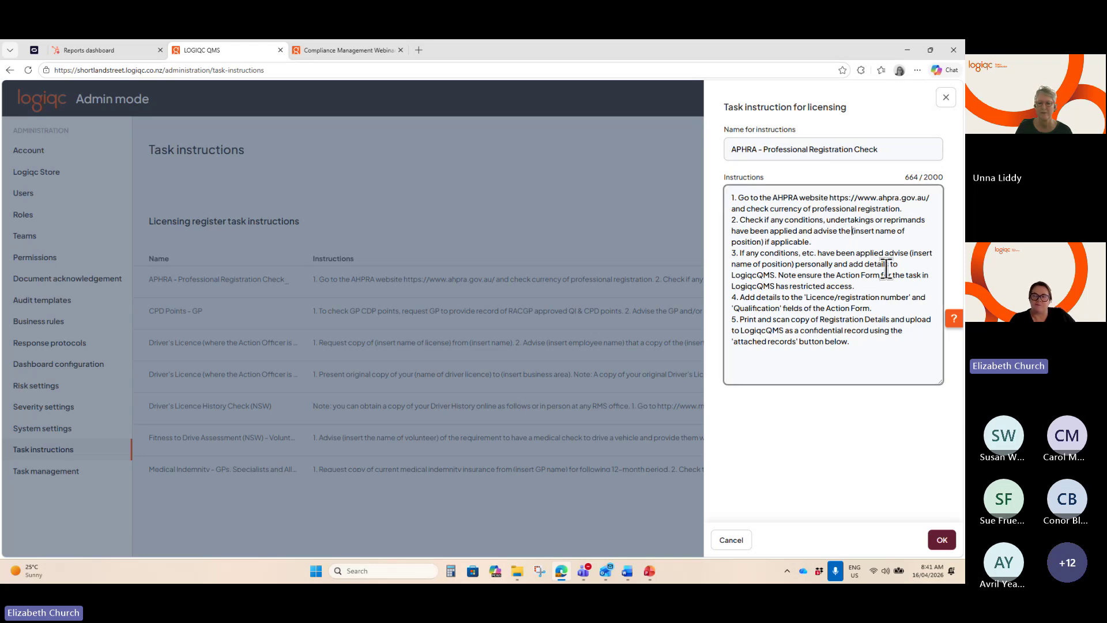
{"action": "key", "text": "Delete"}
{"action": "key", "text": "Delete"}
{"action": "key", "text": "Delete"}
{"action": "key", "text": "Delete"}
{"action": "key", "text": "Delete"}
{"action": "key", "text": "Delete"}
{"action": "key", "text": "Delete"}
{"action": "key", "text": "Delete"}
{"action": "key", "text": "Delete"}
{"action": "key", "text": "Delete"}
{"action": "key", "text": "Delete"}
{"action": "key", "text": "Delete"}
{"action": "key", "text": "Delete"}
{"action": "key", "text": "Delete"}
{"action": "key", "text": "Delete"}
{"action": "key", "text": "Delete"}
{"action": "key", "text": "Delete"}
{"action": "key", "text": "Delete"}
{"action": "key", "text": "Delete"}
{"action": "key", "text": "Delete"}
{"action": "key", "text": "Delete"}
{"action": "key", "text": "Delete"}
{"action": "key", "text": "Delete"}
{"action": "key", "text": "Delete"}
{"action": "key", "text": "Delete"}
{"action": "key", "text": "Delete"}
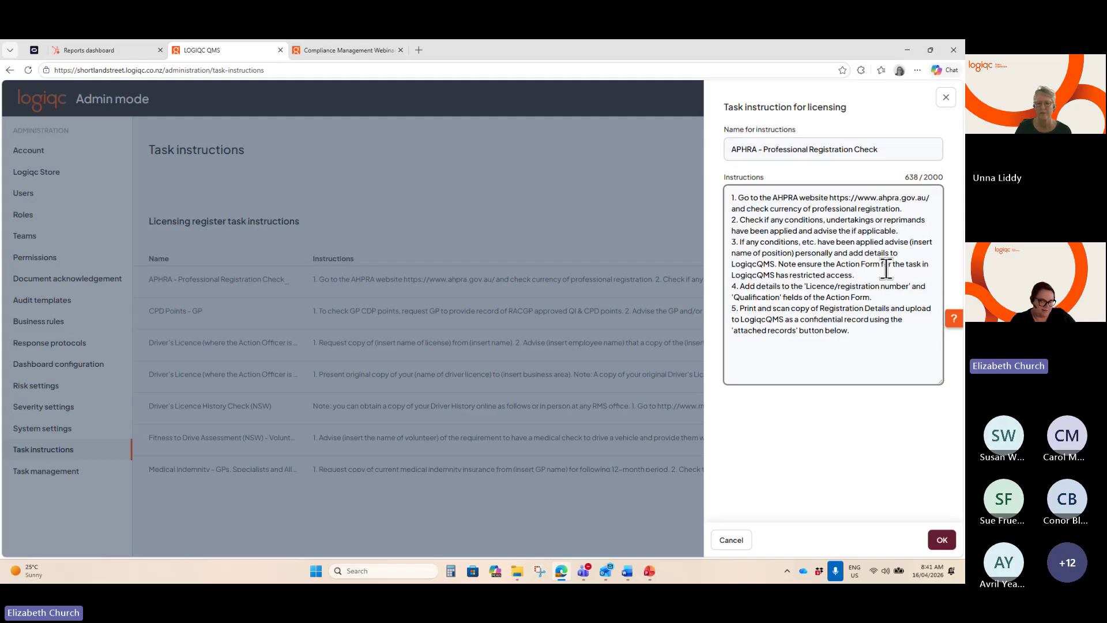
{"action": "type", "text": "Cl"}
{"action": "key", "text": "BackSpace"}
{"action": "type", "text": "orporate"}
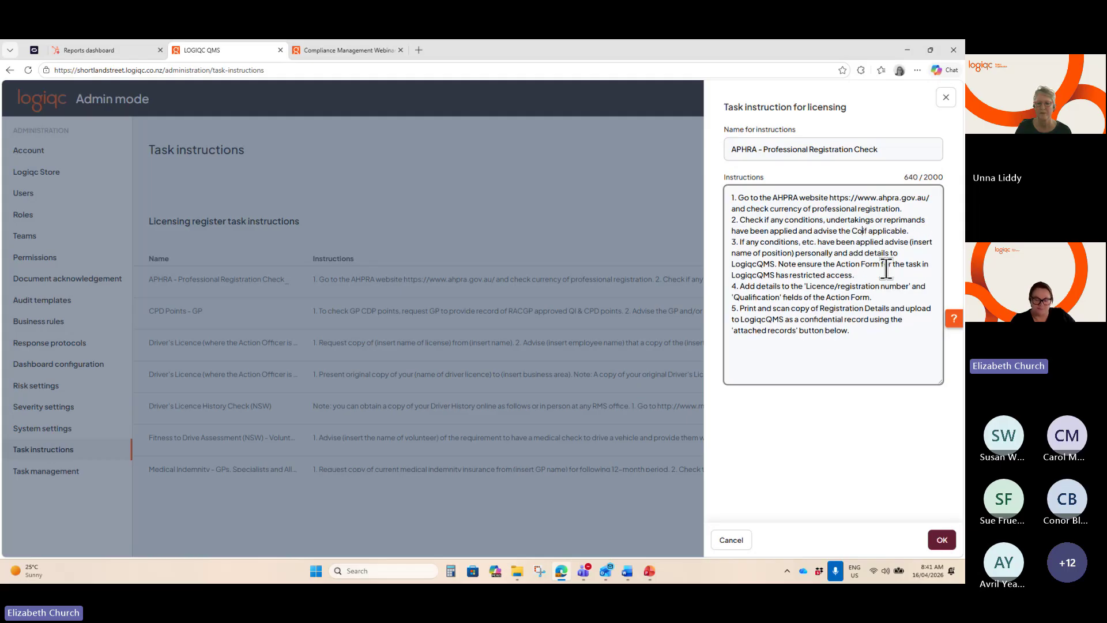
{"action": "type", "text": " Services Man"}
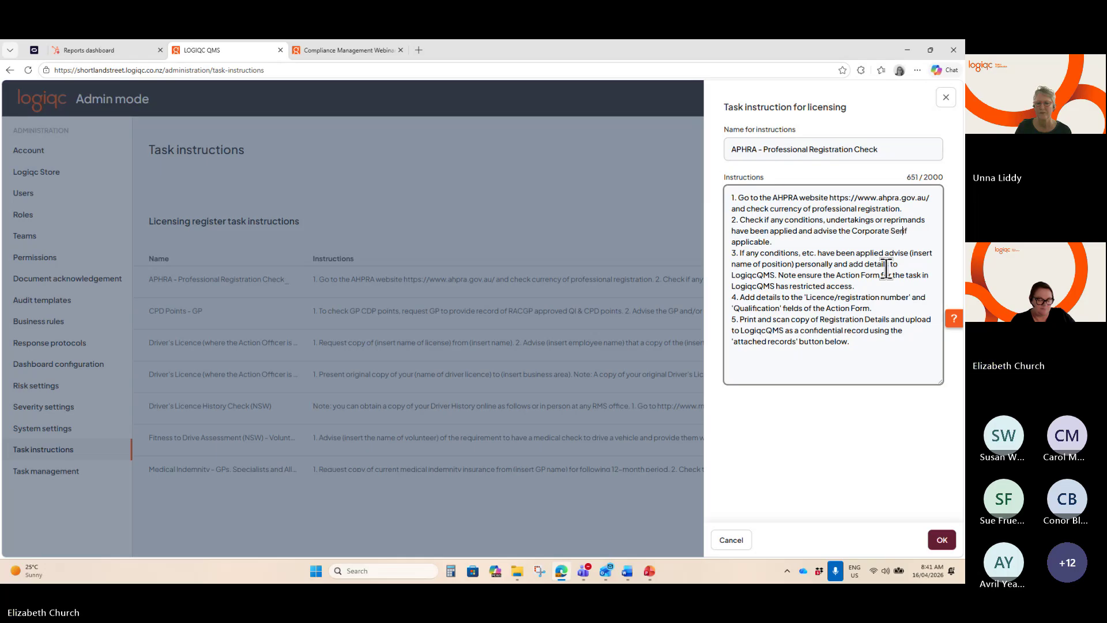
{"action": "type", "text": "ager"}
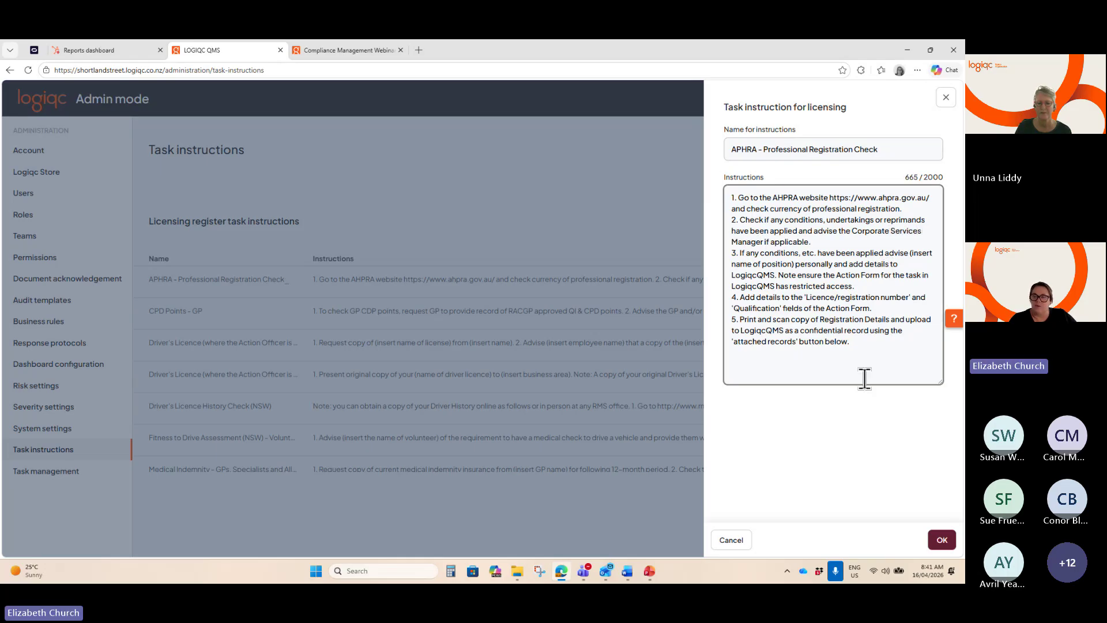
{"action": "left_click", "coordinate": [944, 541]}
{"action": "left_click", "coordinate": [931, 493]}
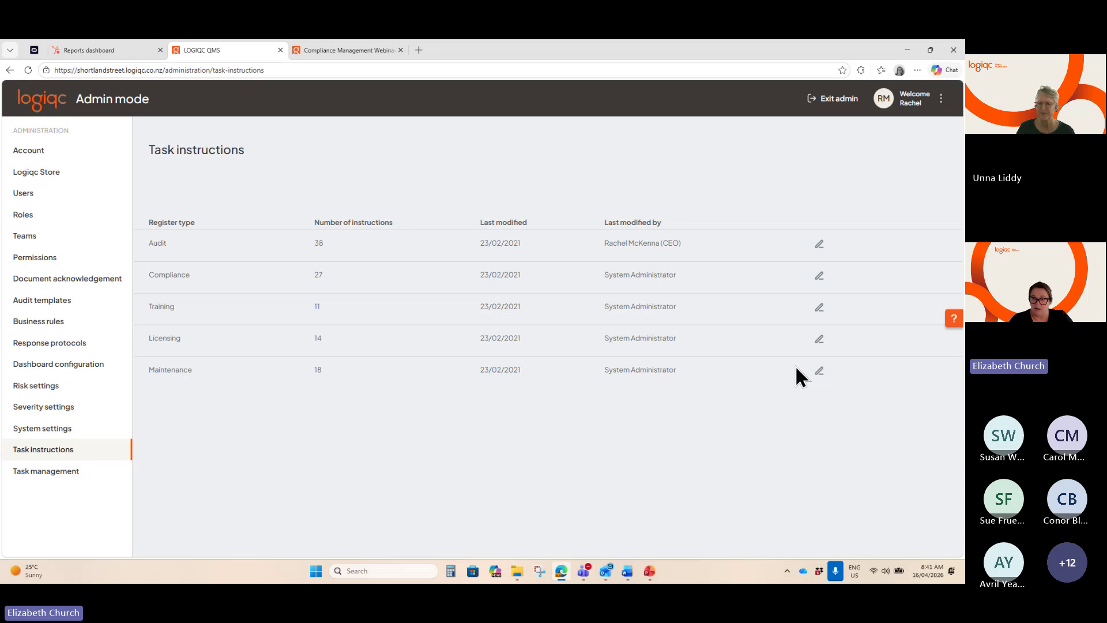
Reopen the Licensing register's task instructions, view the blank form for adding an instruction, and leave without saving
{"action": "left_click", "coordinate": [818, 339]}
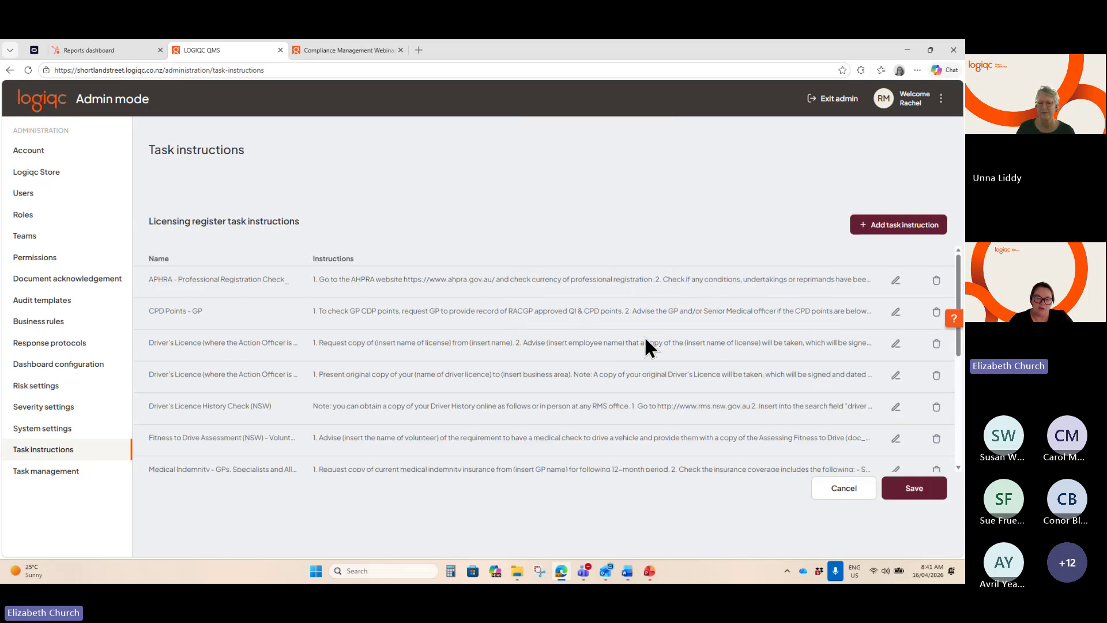
{"action": "scroll", "coordinate": [650, 371], "scroll_direction": "down", "scroll_amount": 1}
{"action": "scroll", "coordinate": [687, 445], "scroll_direction": "up", "scroll_amount": 1}
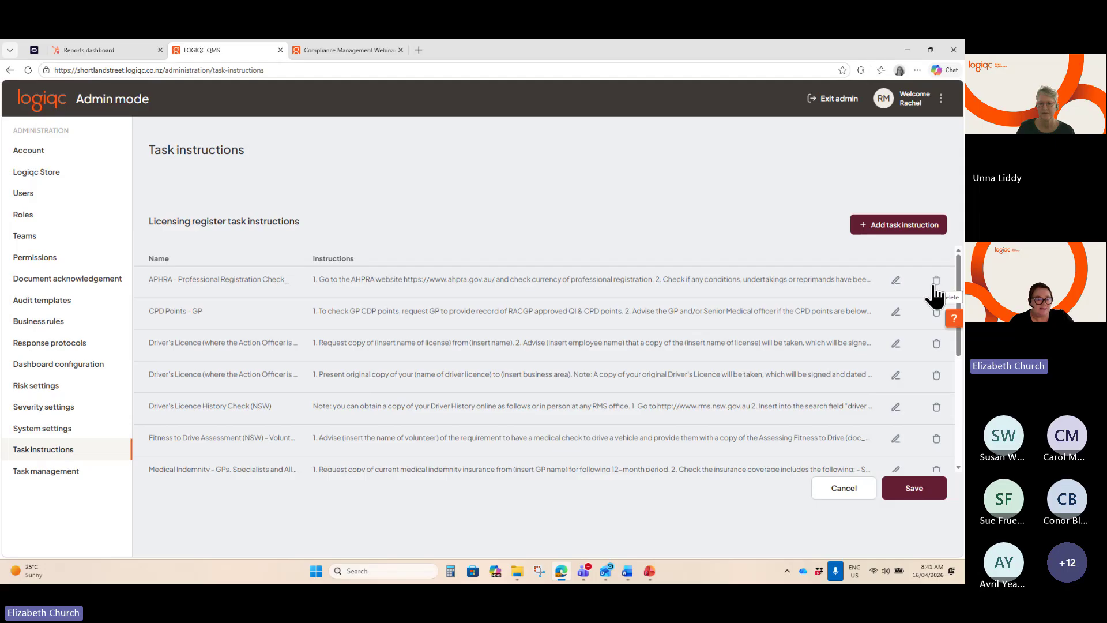
{"action": "left_click", "coordinate": [874, 231]}
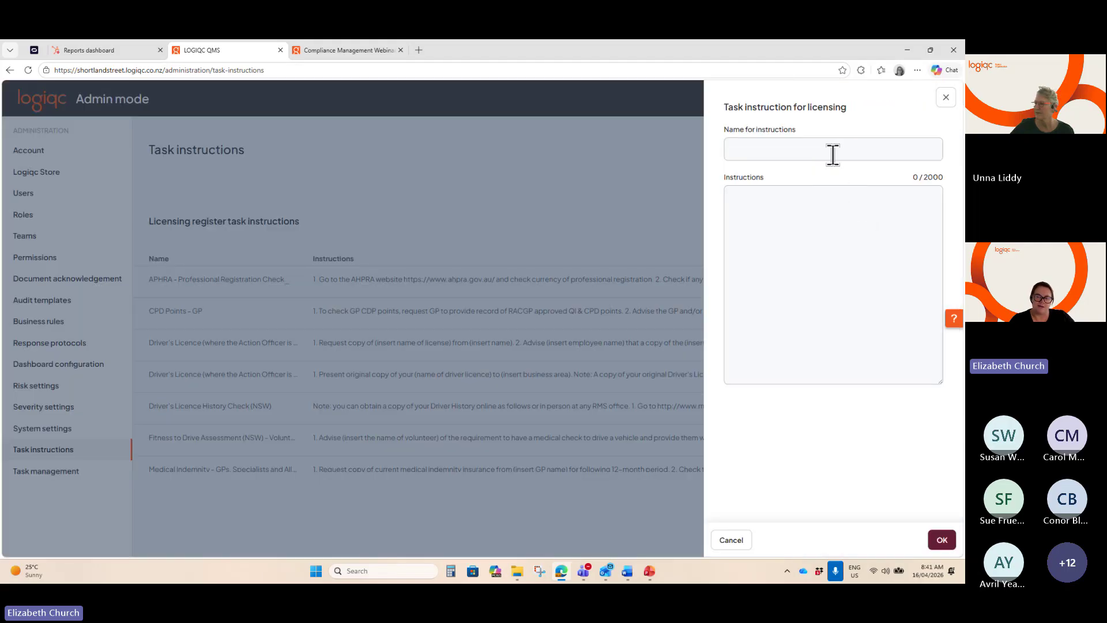
{"action": "left_click", "coordinate": [833, 155]}
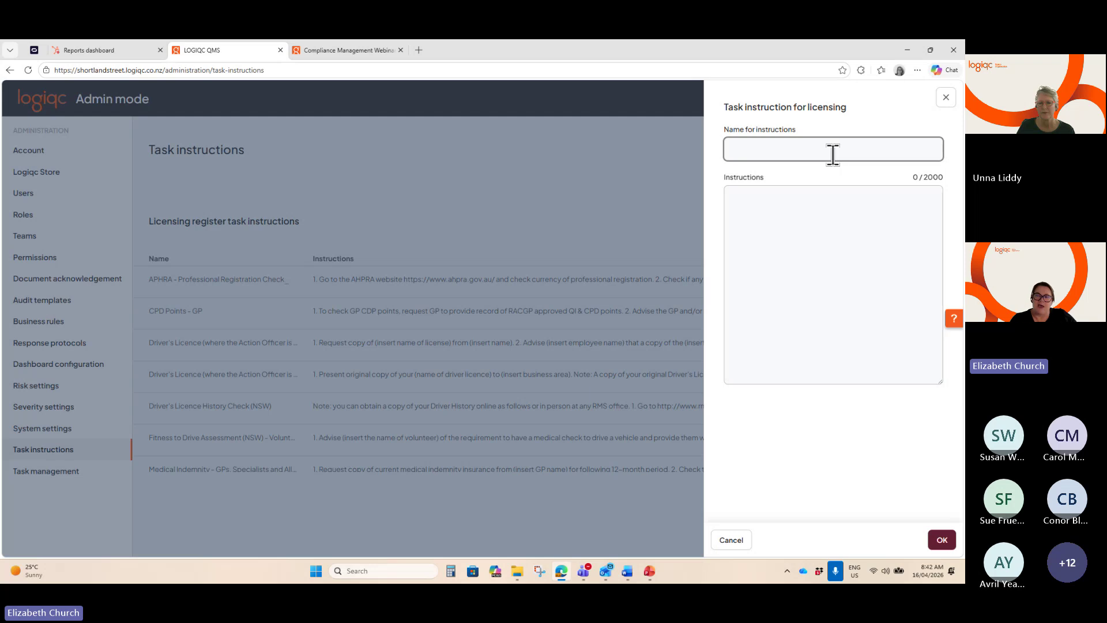
{"action": "left_click", "coordinate": [775, 215]}
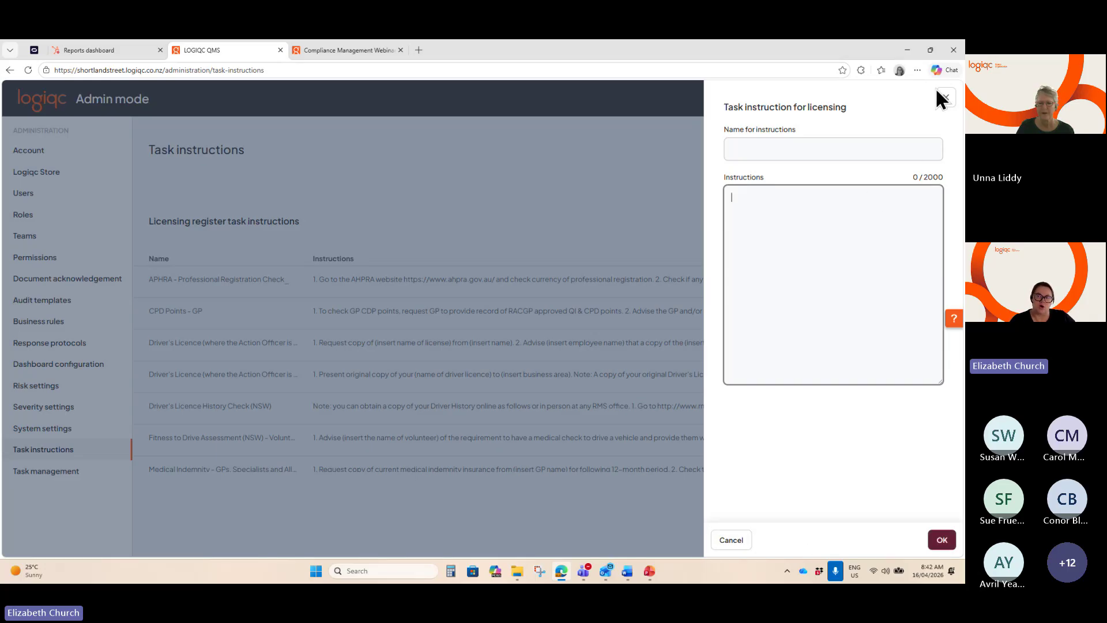
{"action": "left_click", "coordinate": [946, 104]}
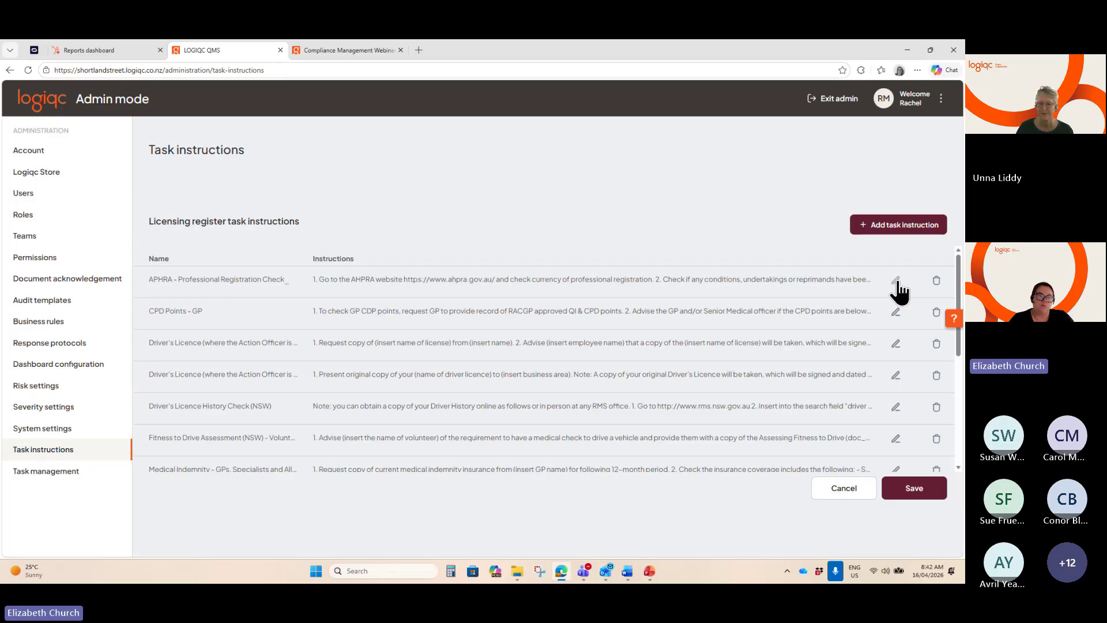
{"action": "left_click", "coordinate": [842, 495]}
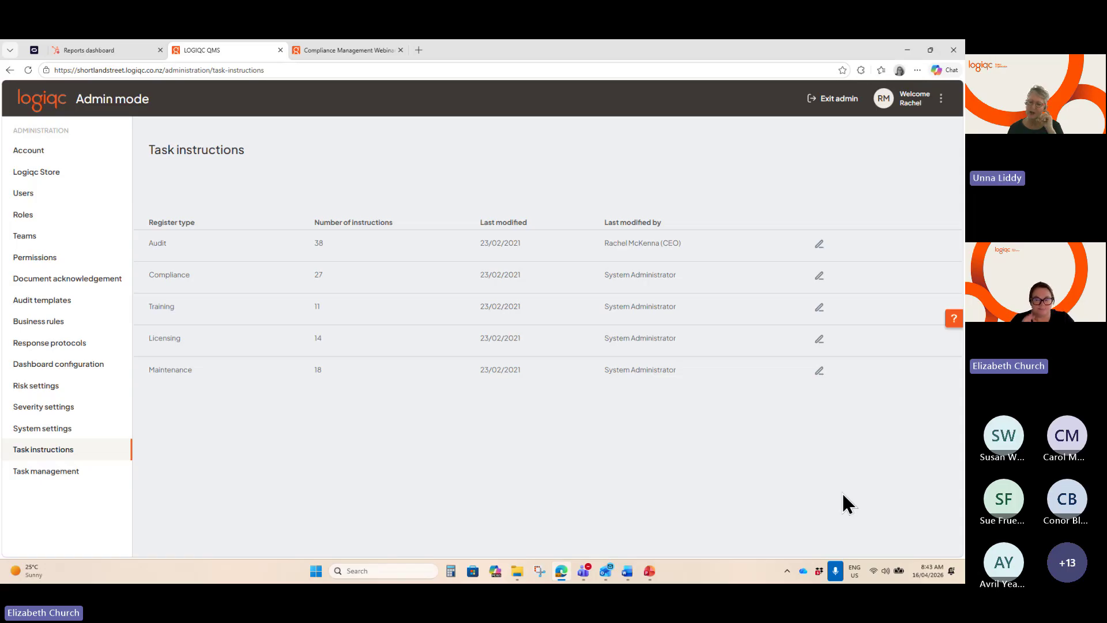
Exit admin mode, open the in-progress AHPRA Registration task in the Licensing register, and enlarge its instructions box
{"action": "left_click", "coordinate": [845, 101]}
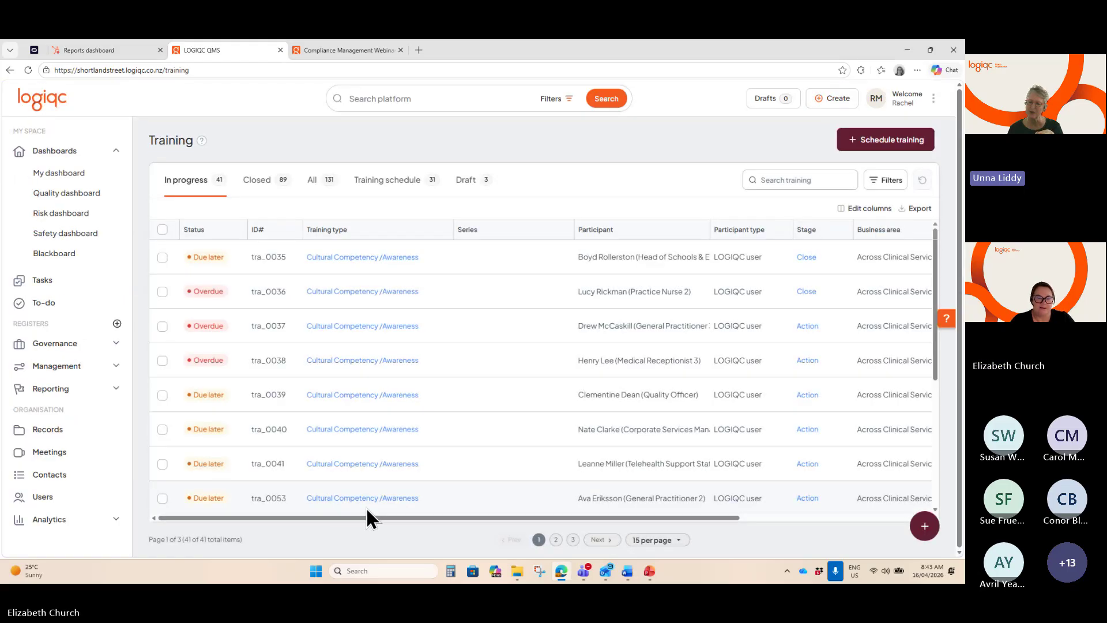
{"action": "scroll", "coordinate": [404, 473], "scroll_direction": "down", "scroll_amount": 3}
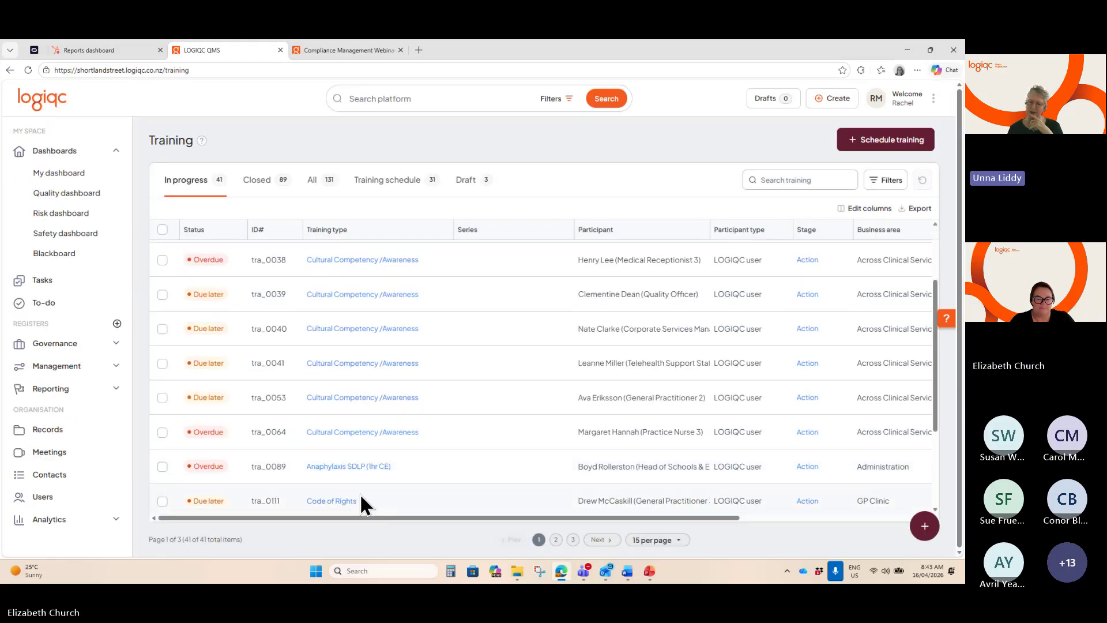
{"action": "left_click", "coordinate": [62, 369]}
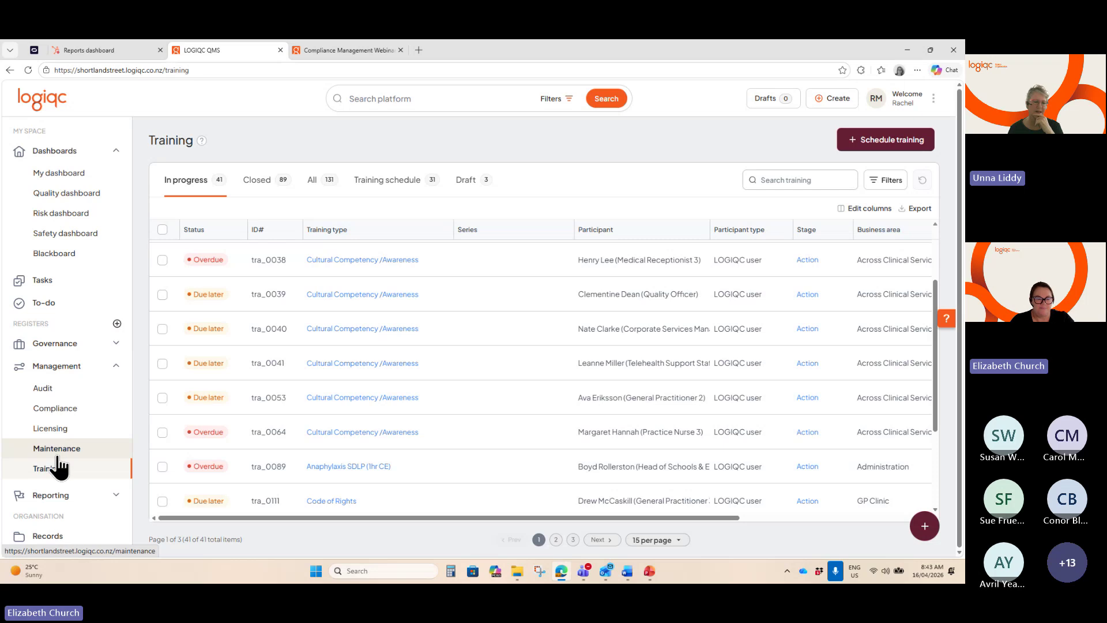
{"action": "left_click", "coordinate": [29, 430]}
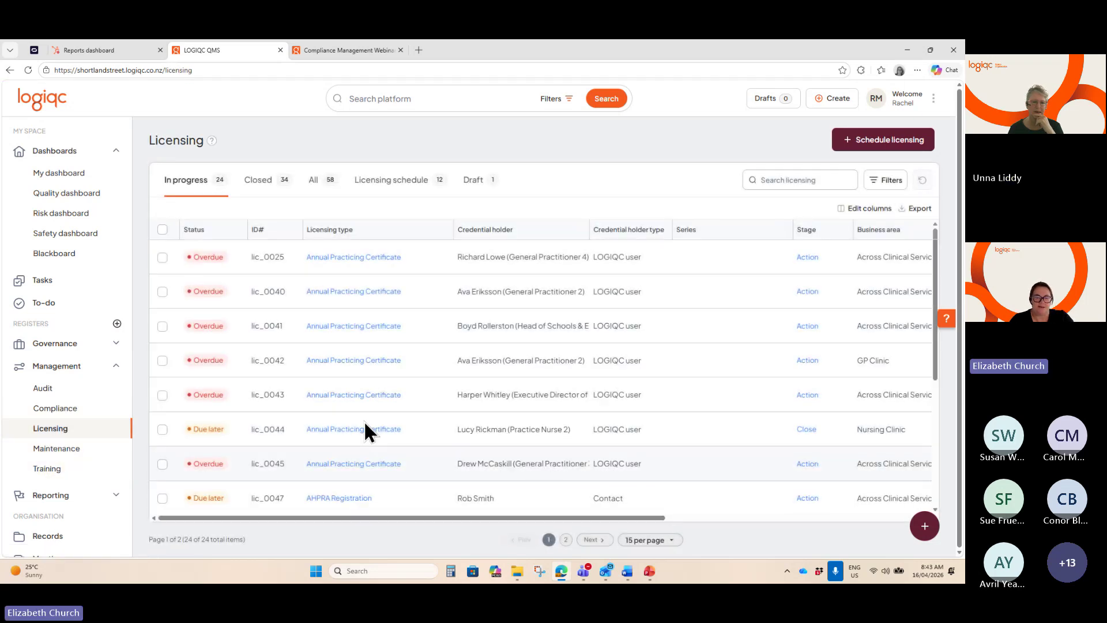
{"action": "left_click", "coordinate": [349, 499]}
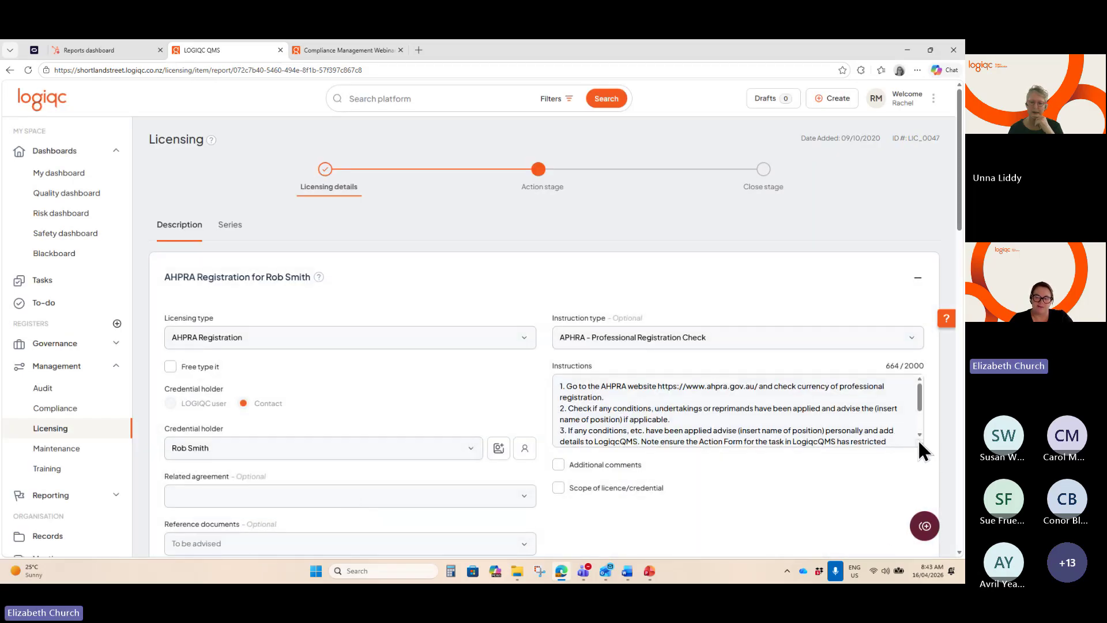
{"action": "left_click_drag", "start_coordinate": [920, 442], "coordinate": [920, 502]}
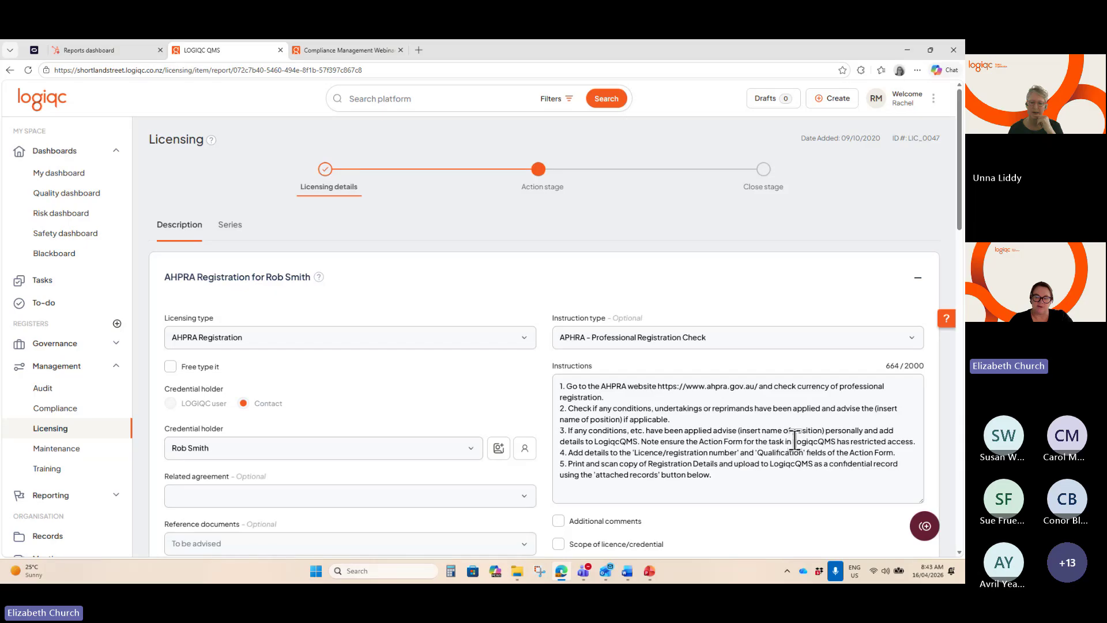
Clear and reselect APHRA - Professional Registration Check as the task's instruction type to load the current instructions text
{"action": "left_click", "coordinate": [696, 337]}
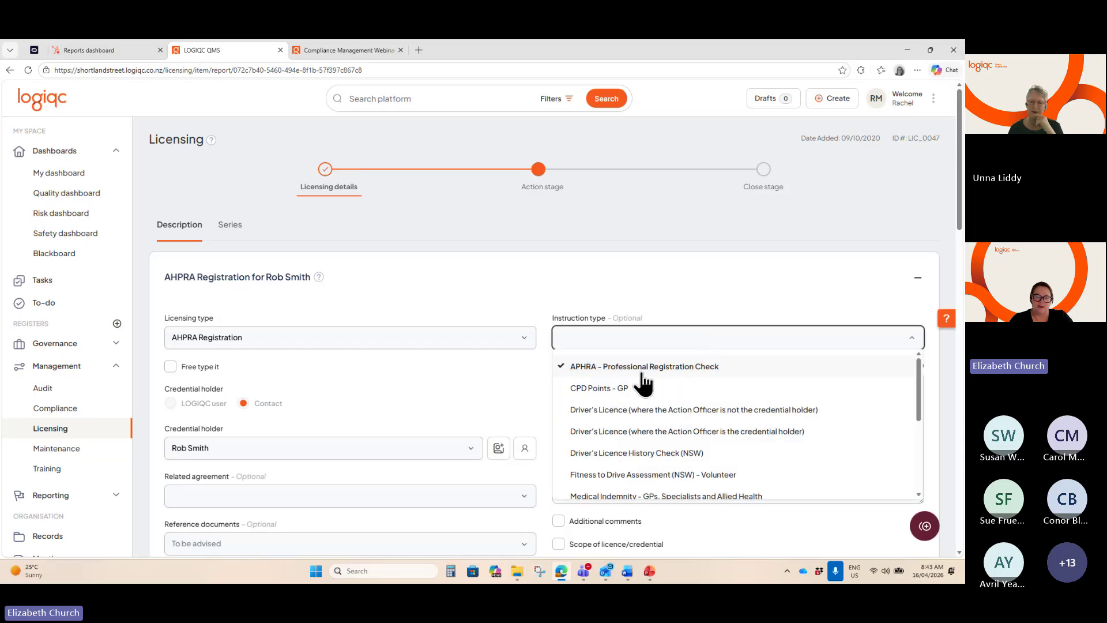
{"action": "left_click", "coordinate": [639, 366]}
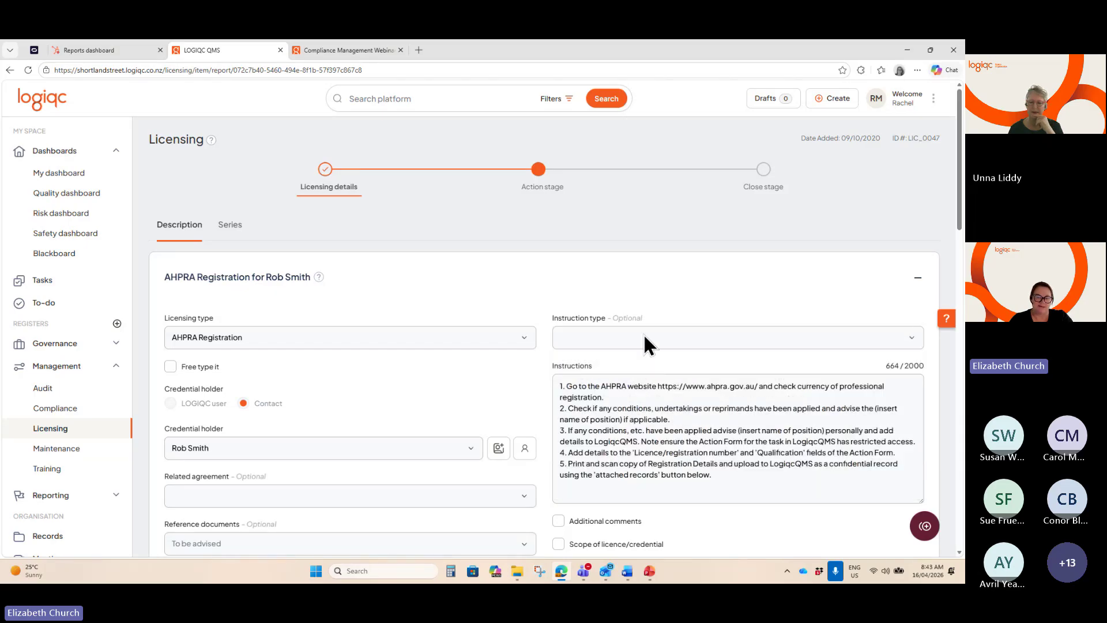
{"action": "left_click", "coordinate": [644, 337]}
{"action": "left_click", "coordinate": [629, 365]}
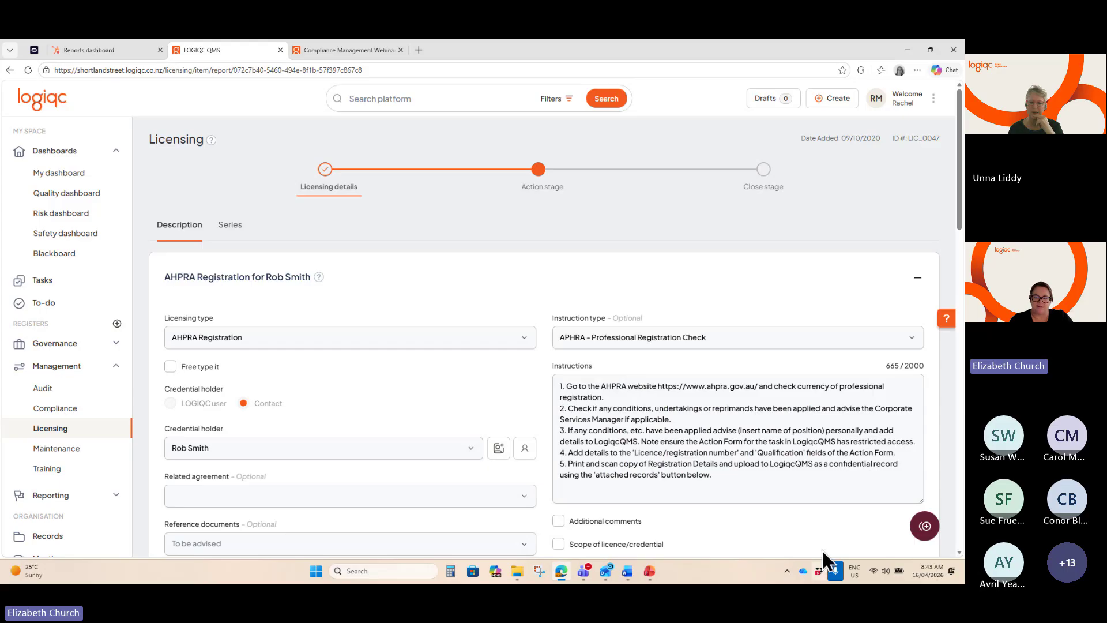
{"action": "left_click", "coordinate": [664, 344]}
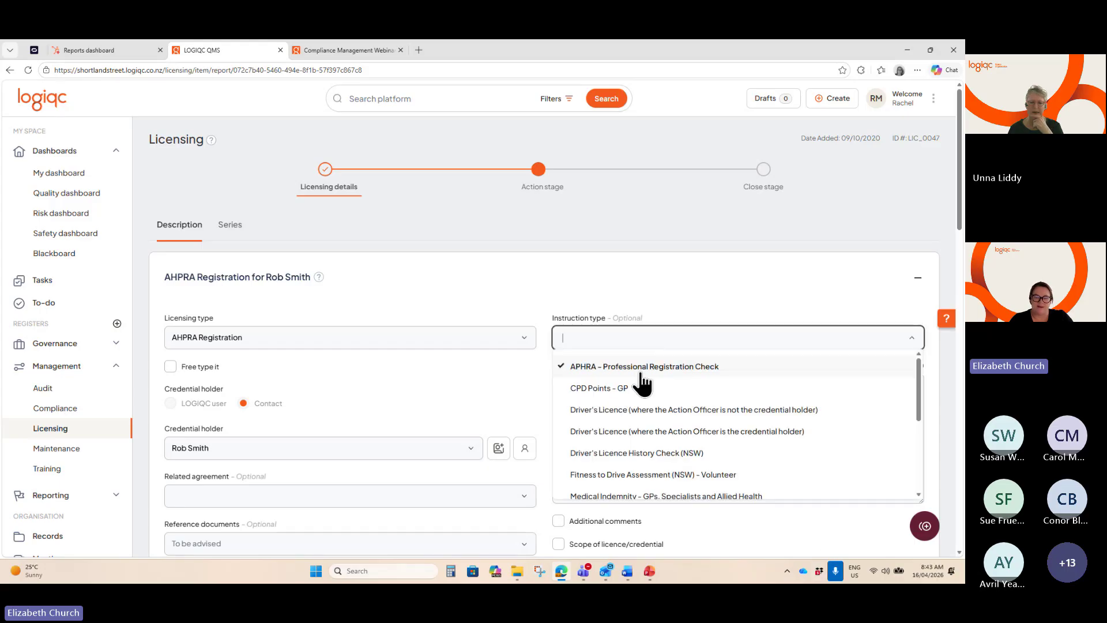
{"action": "left_click", "coordinate": [640, 373]}
{"action": "left_click", "coordinate": [606, 338]}
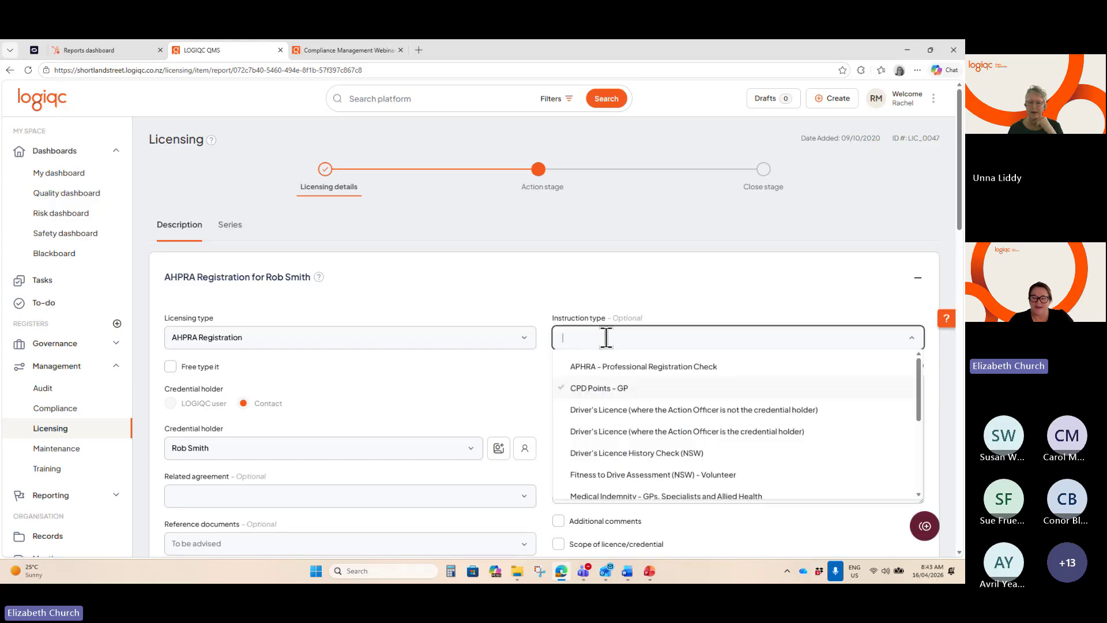
{"action": "left_click", "coordinate": [575, 369]}
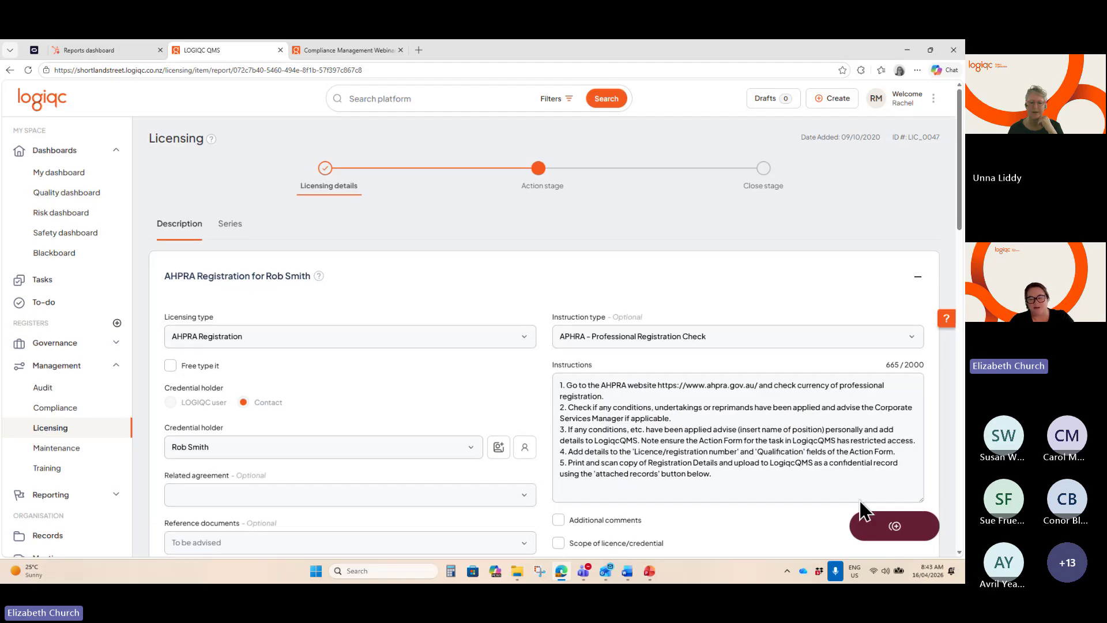
Look through the task's schedule, assignment, access control and attached records sections, and leave the task without saving
{"action": "scroll", "coordinate": [860, 500], "scroll_direction": "down", "scroll_amount": 3}
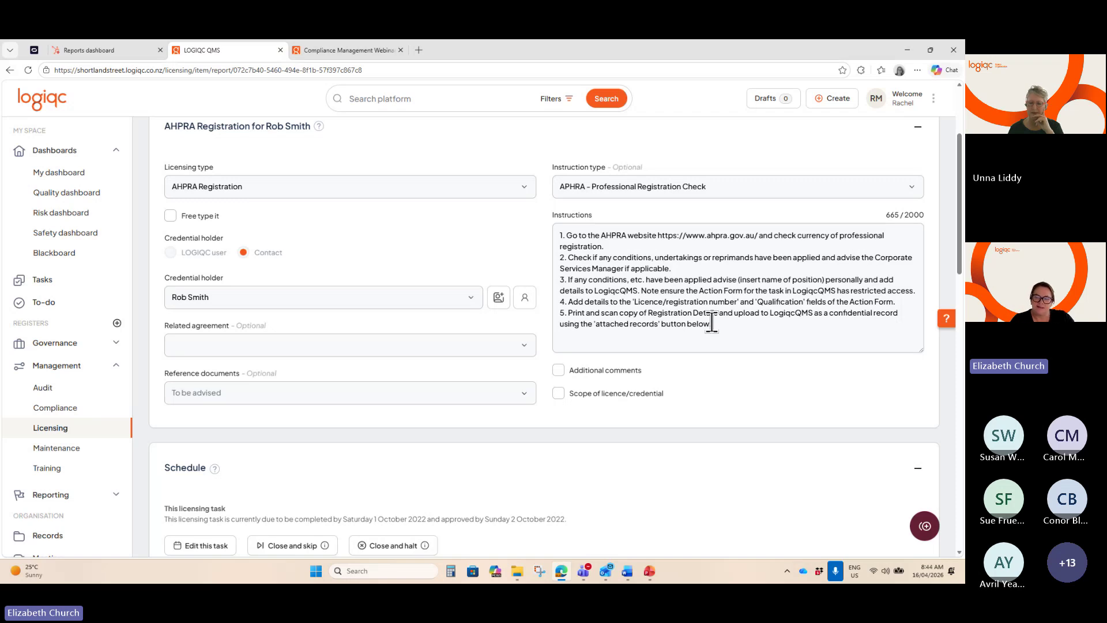
{"action": "scroll", "coordinate": [712, 322], "scroll_direction": "down", "scroll_amount": 10}
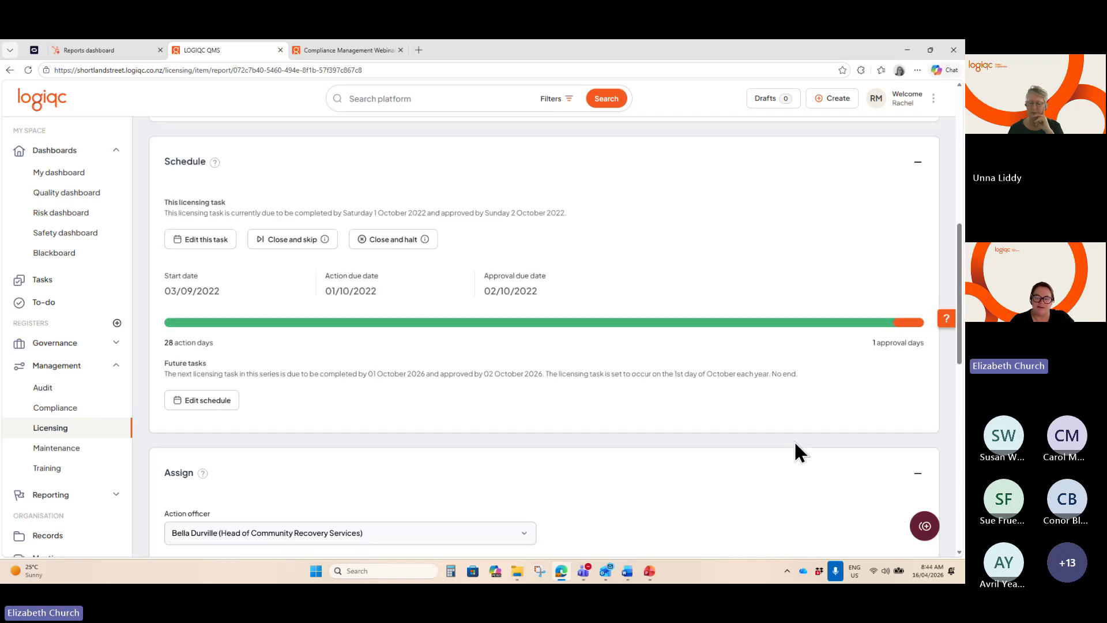
{"action": "scroll", "coordinate": [868, 487], "scroll_direction": "down", "scroll_amount": 4}
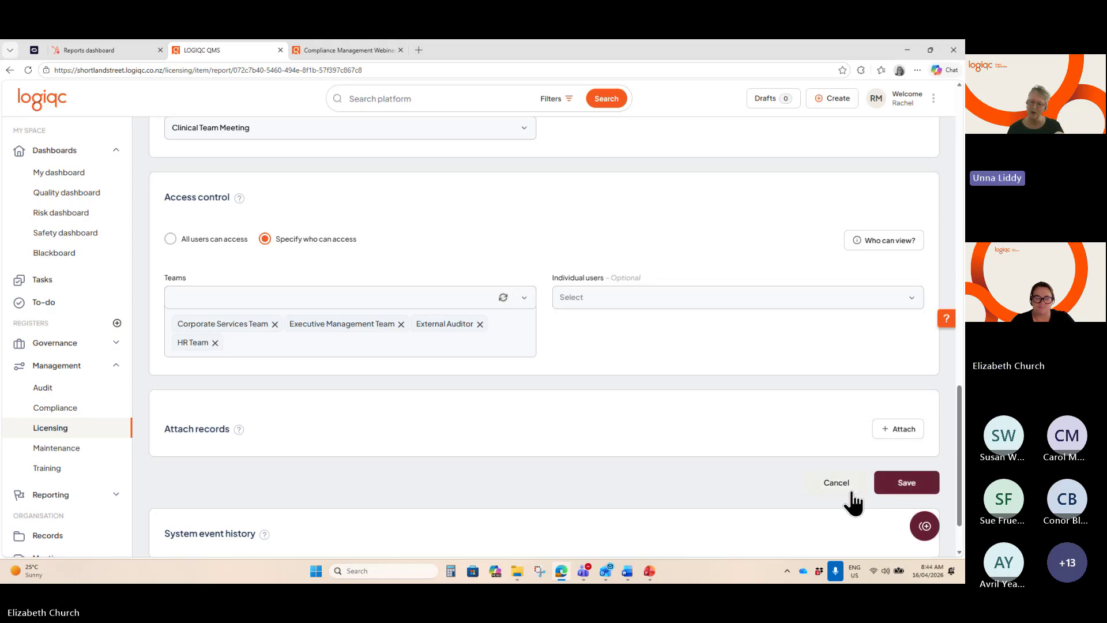
{"action": "scroll", "coordinate": [851, 493], "scroll_direction": "up", "scroll_amount": 1}
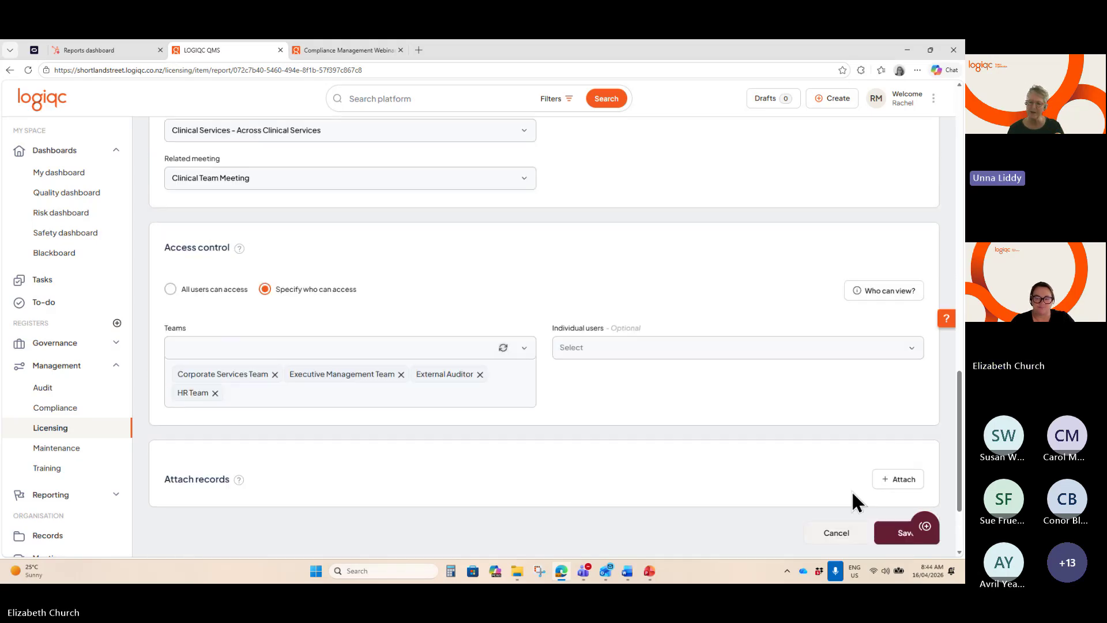
{"action": "left_click", "coordinate": [846, 535]}
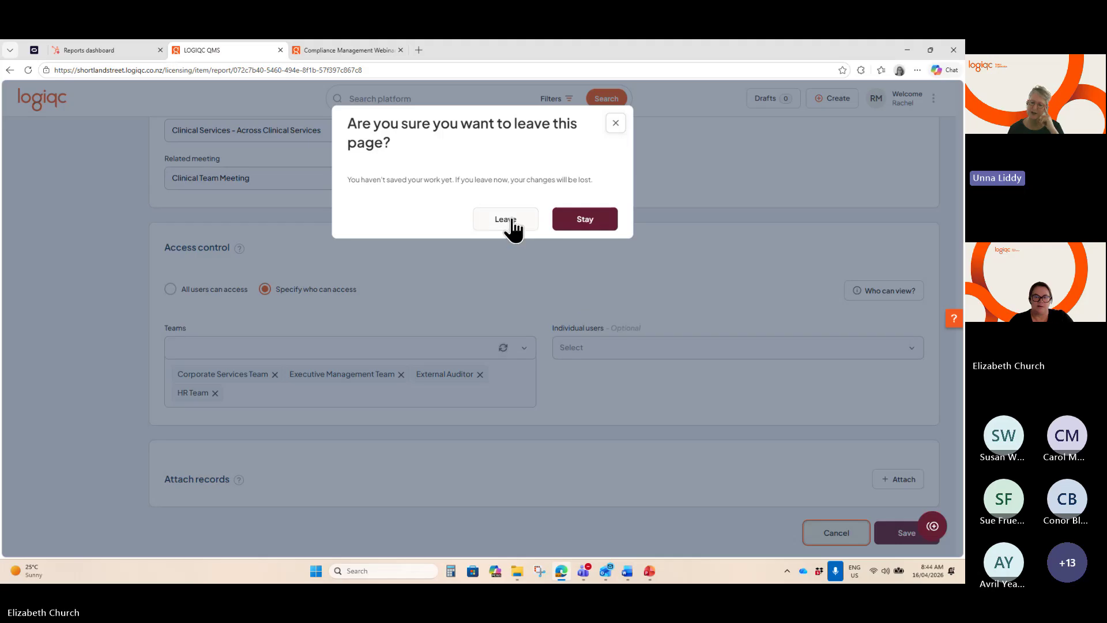
{"action": "left_click", "coordinate": [506, 219]}
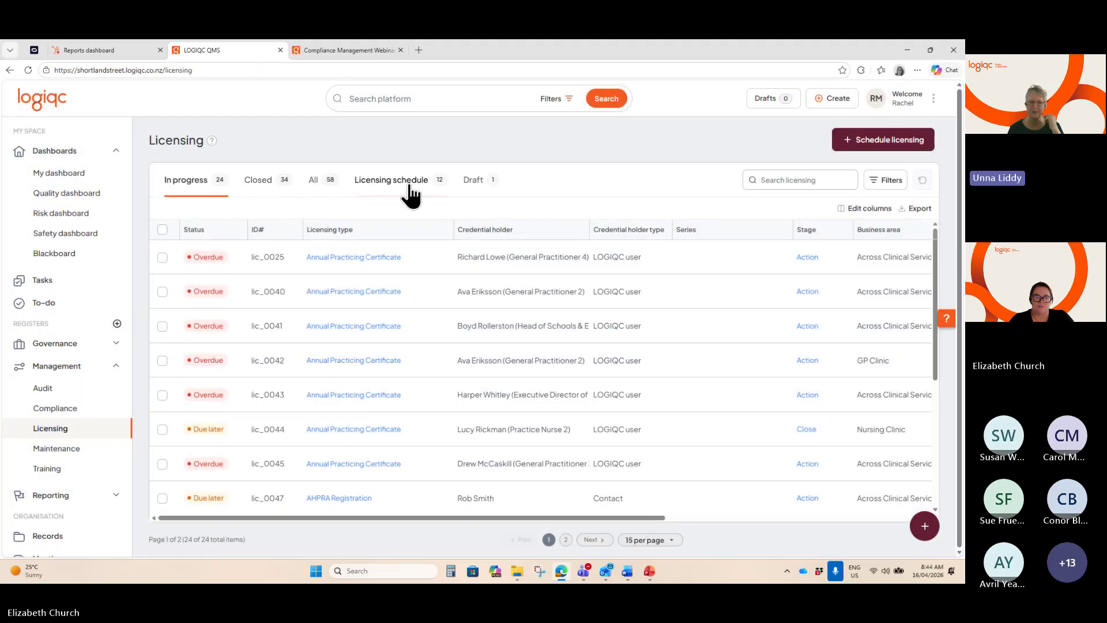
Display the licensing schedule, try filtering it with the search text "a", and clear the search
{"action": "left_click", "coordinate": [408, 191]}
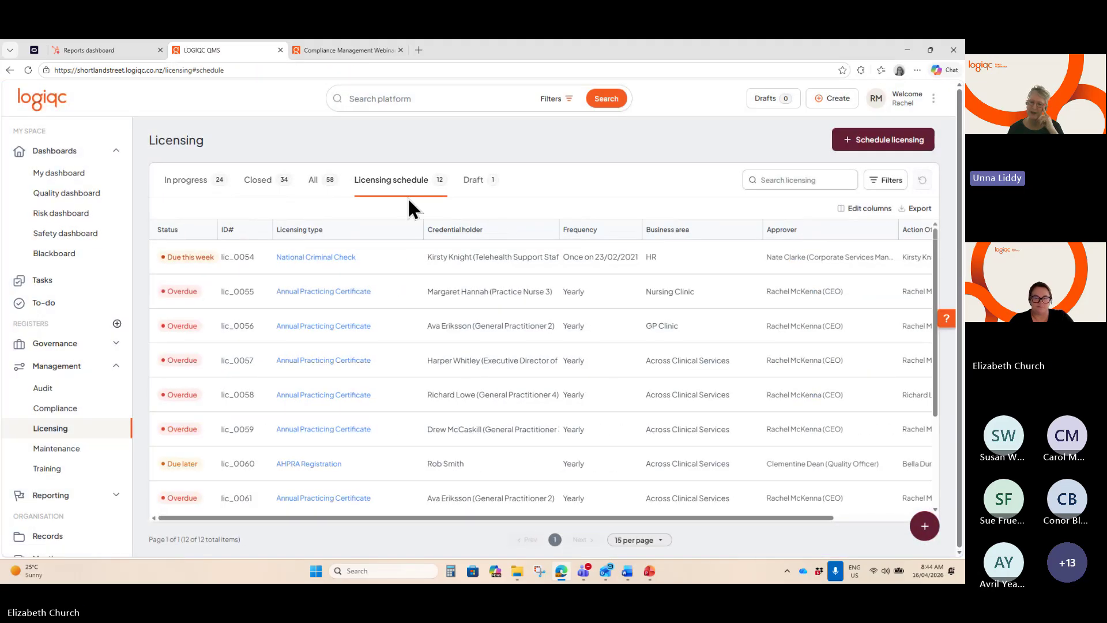
{"action": "left_click", "coordinate": [803, 180]}
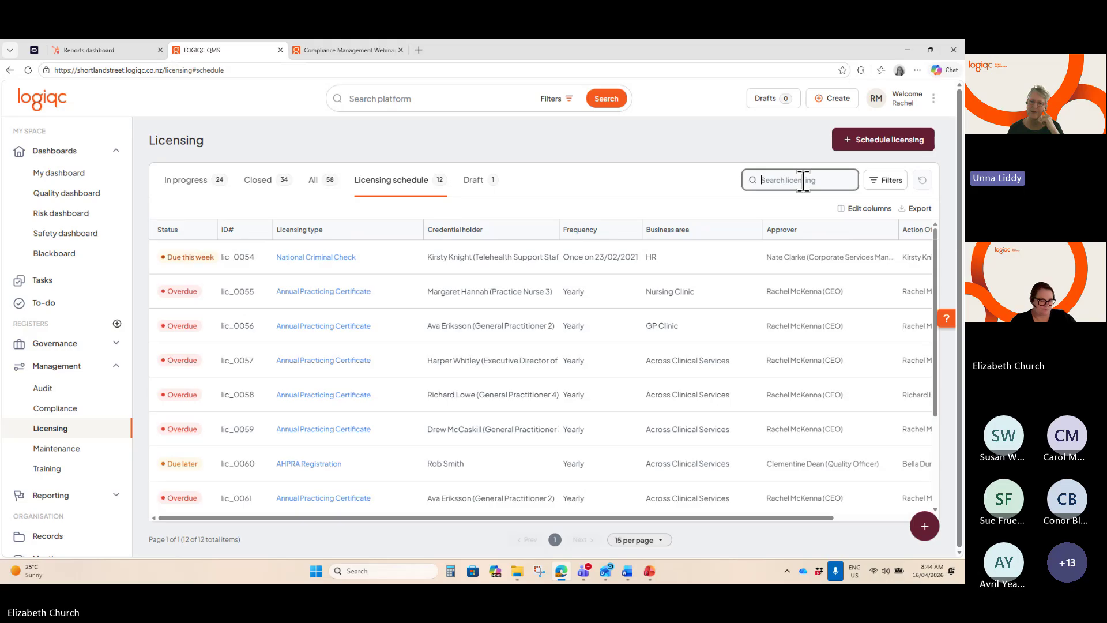
{"action": "type", "text": "a"}
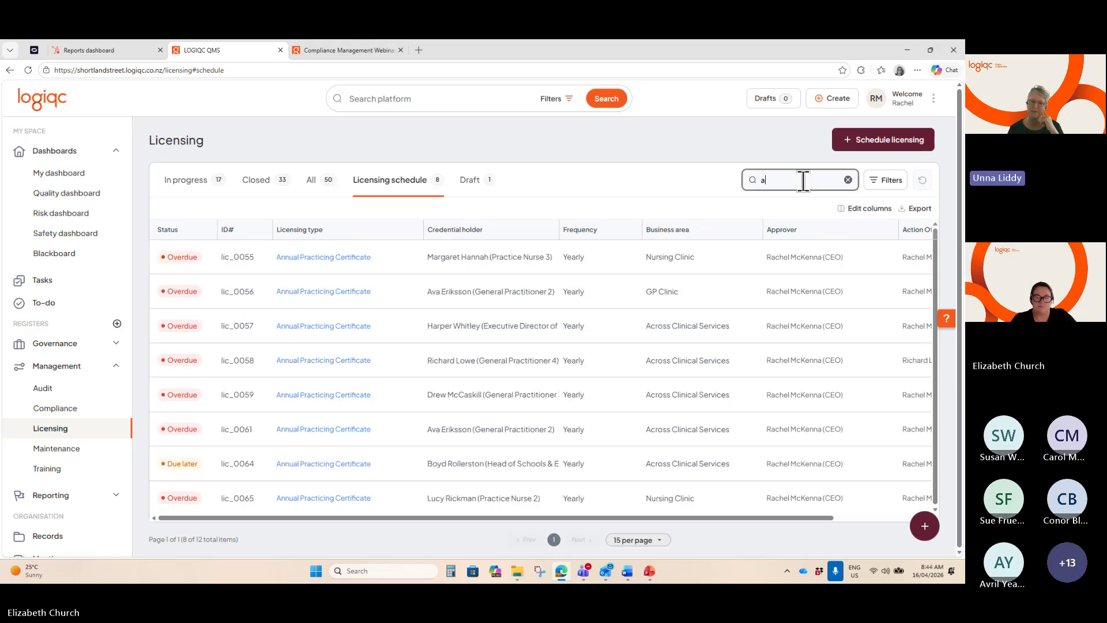
{"action": "key", "text": "BackSpace"}
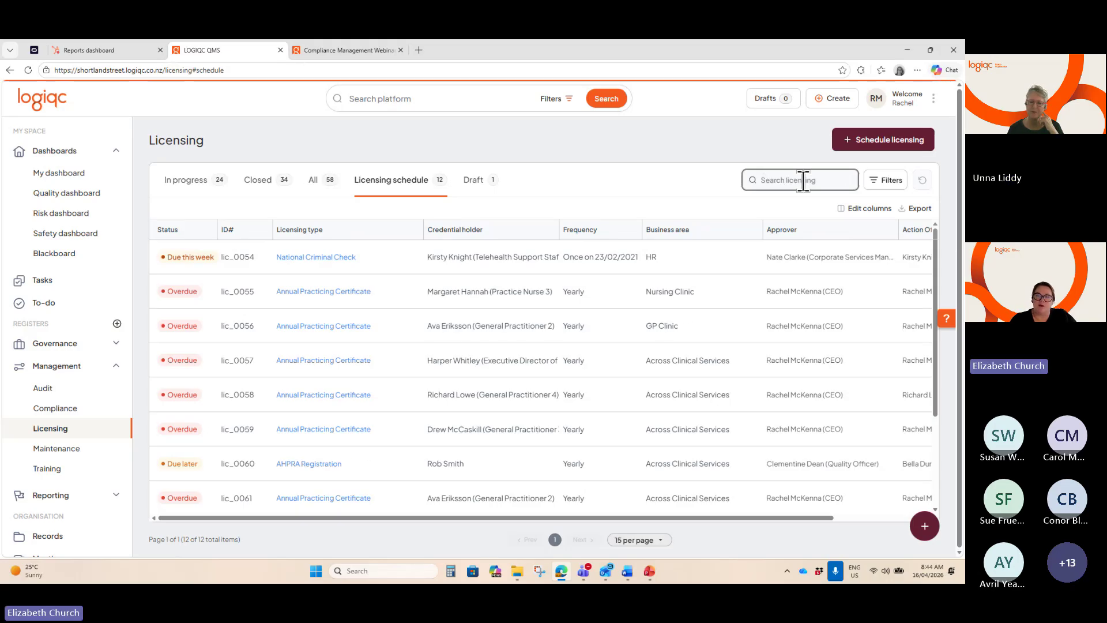
Filter the licensing schedule by the licensing type AHPRA Registration
{"action": "left_click", "coordinate": [888, 183]}
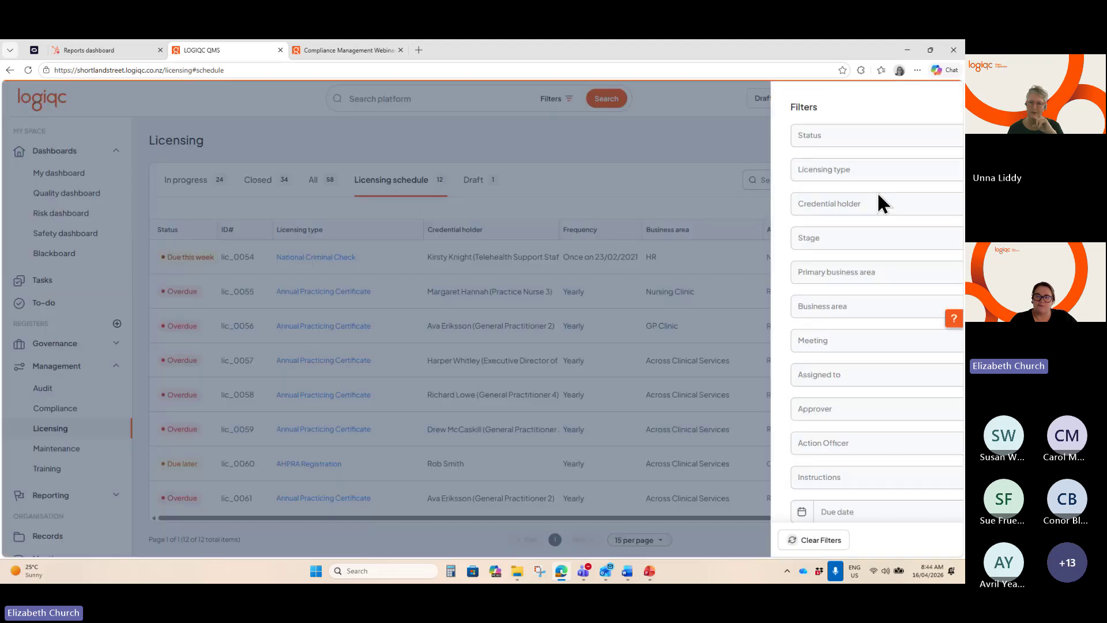
{"action": "left_click", "coordinate": [870, 169]}
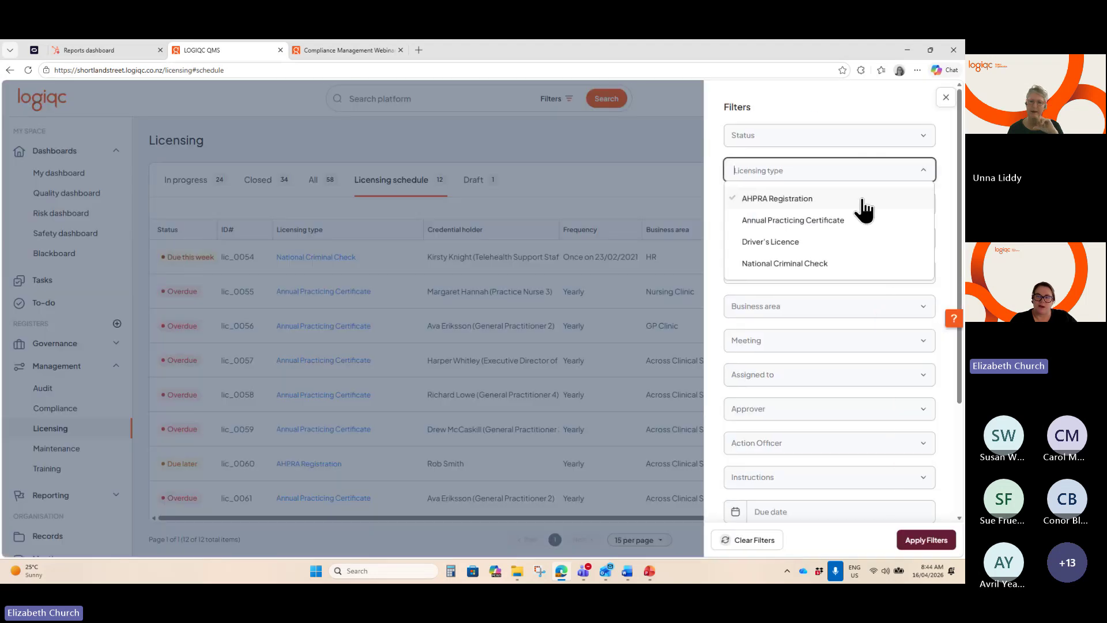
{"action": "left_click", "coordinate": [816, 262]}
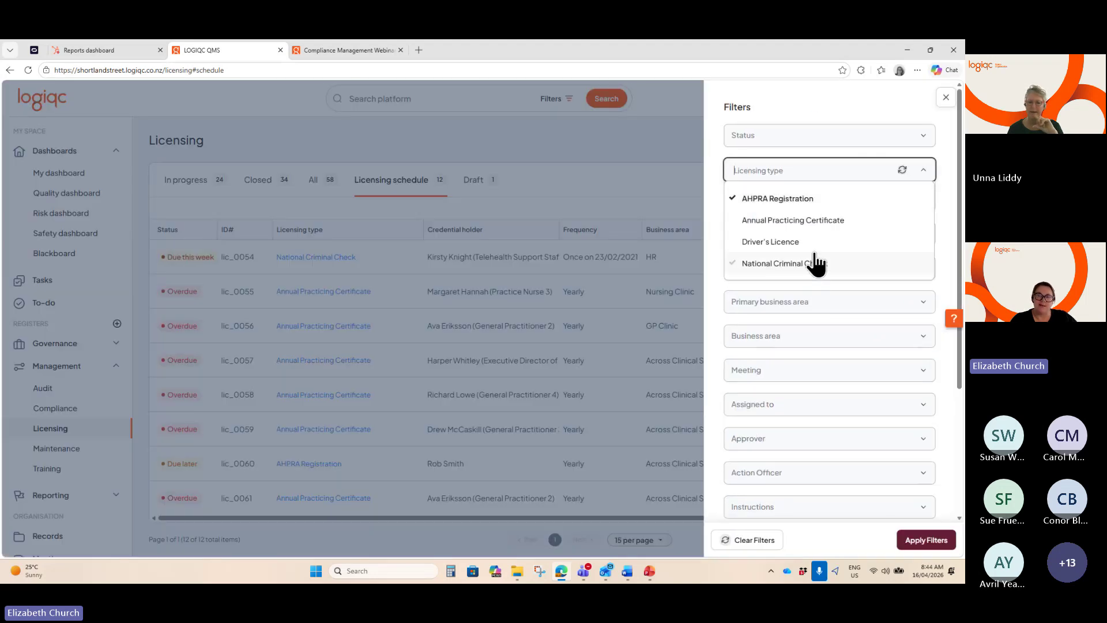
{"action": "left_click", "coordinate": [926, 532]}
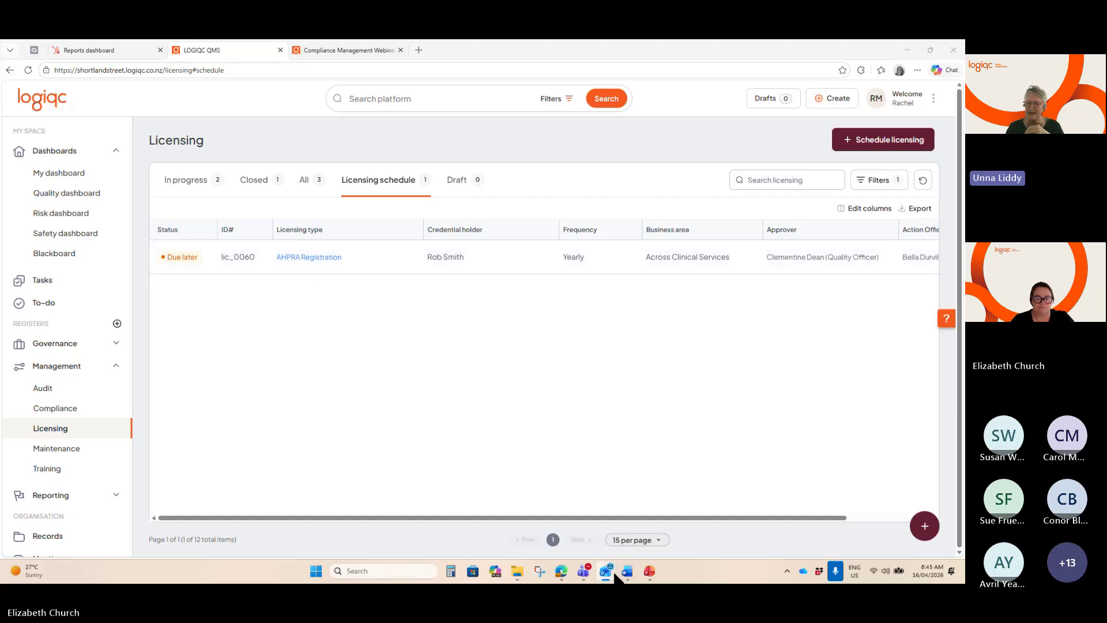
Switch to the webinar run sheet in Word, maximize it, and read through the Example Framework for Drafting Work Instructions table
{"action": "mouse_move", "coordinate": [627, 571]}
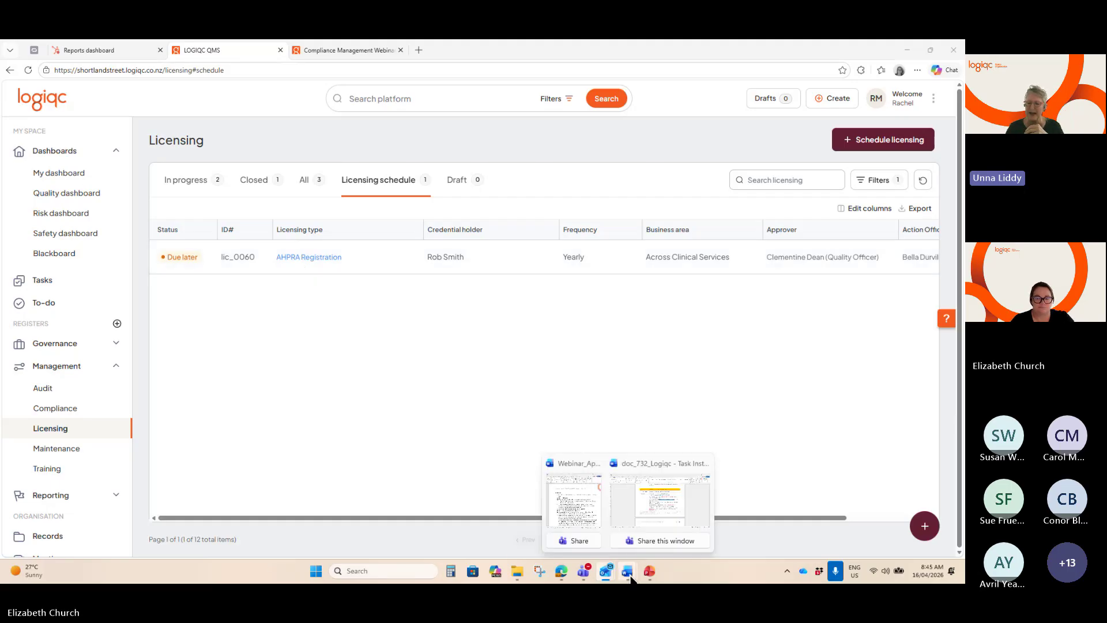
{"action": "left_click", "coordinate": [586, 517]}
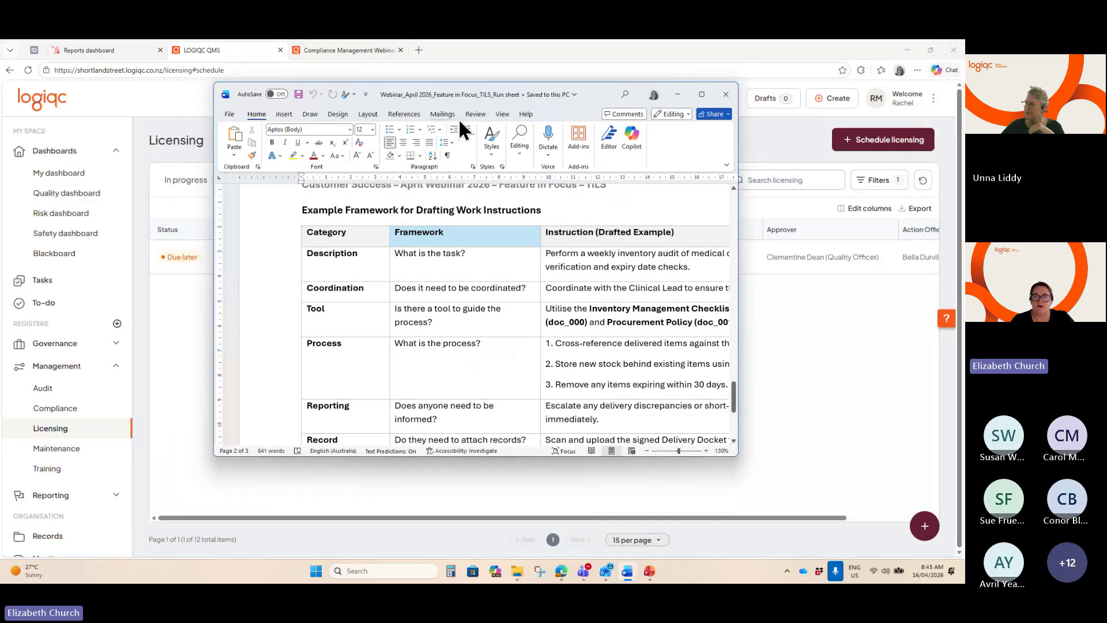
{"action": "left_click", "coordinate": [707, 94]}
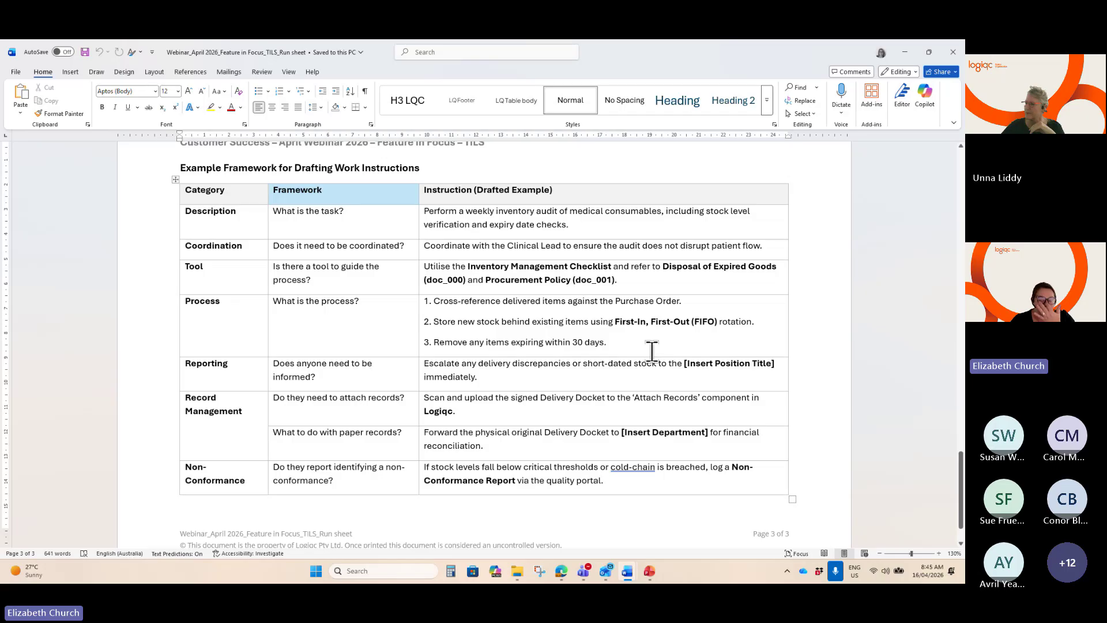
{"action": "scroll", "coordinate": [651, 351], "scroll_direction": "up", "scroll_amount": 1}
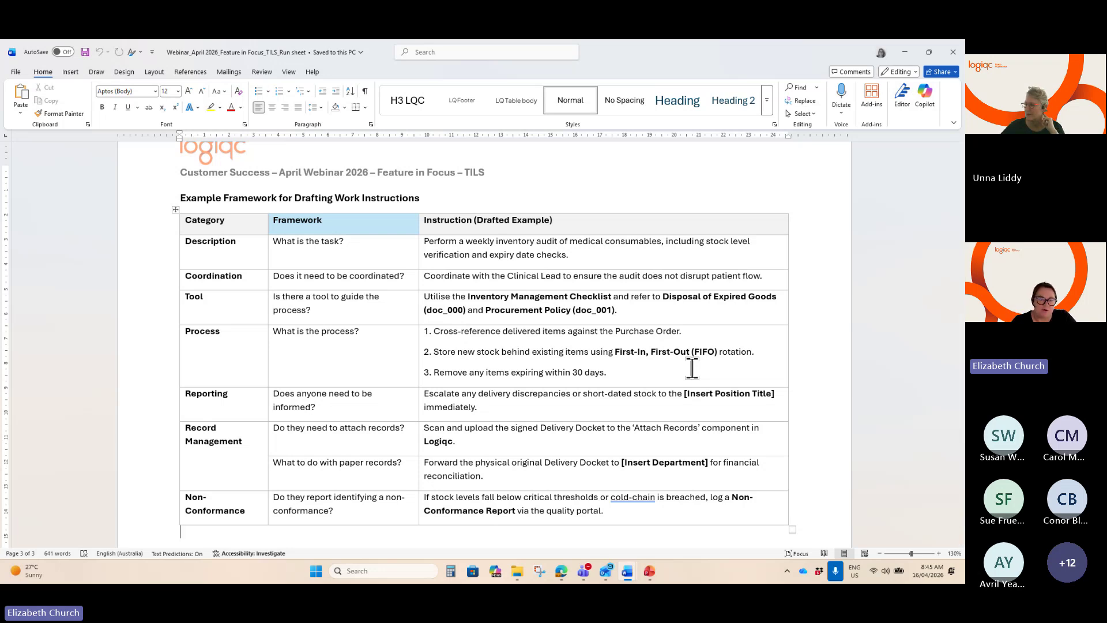
{"action": "scroll", "coordinate": [718, 379], "scroll_direction": "down", "scroll_amount": 1}
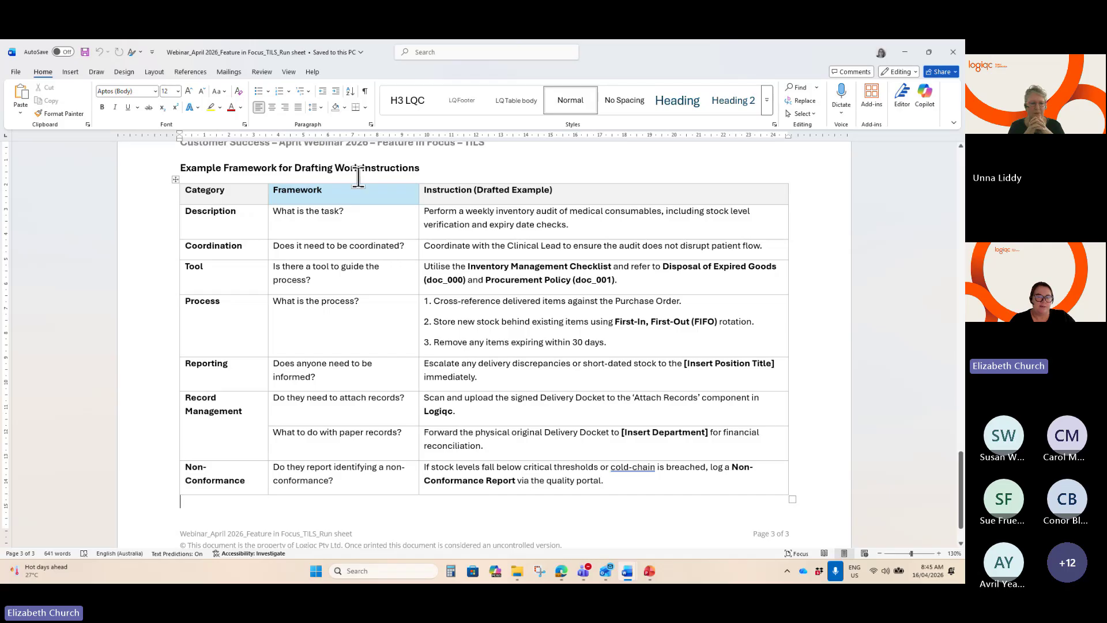
{"action": "left_click", "coordinate": [346, 502]}
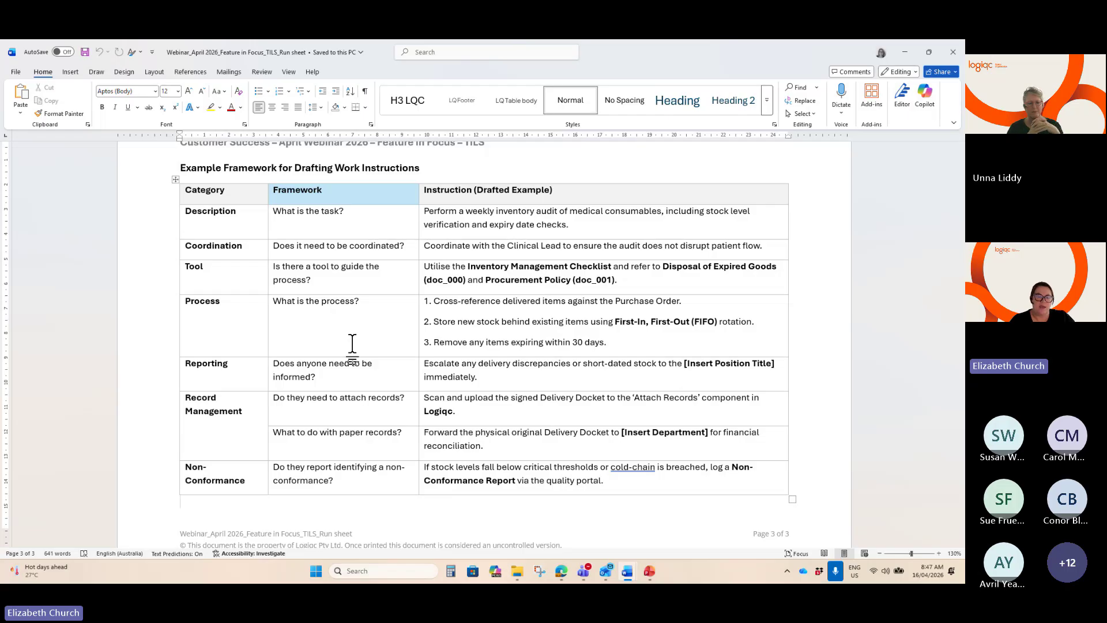
{"action": "scroll", "coordinate": [403, 371], "scroll_direction": "down", "scroll_amount": 1}
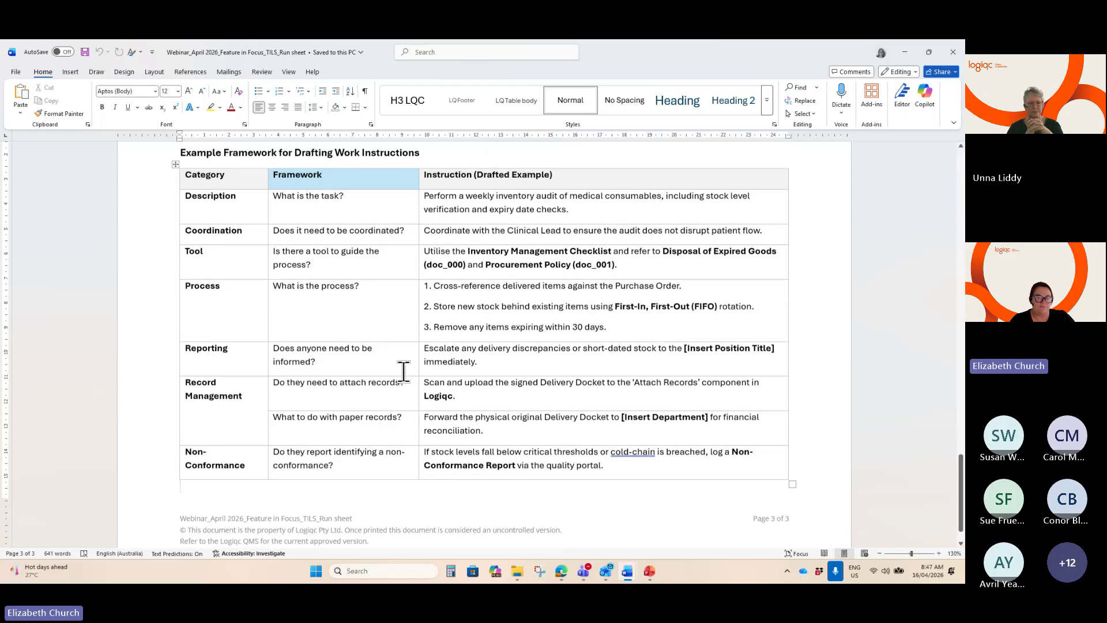
{"action": "scroll", "coordinate": [403, 371], "scroll_direction": "down", "scroll_amount": 1}
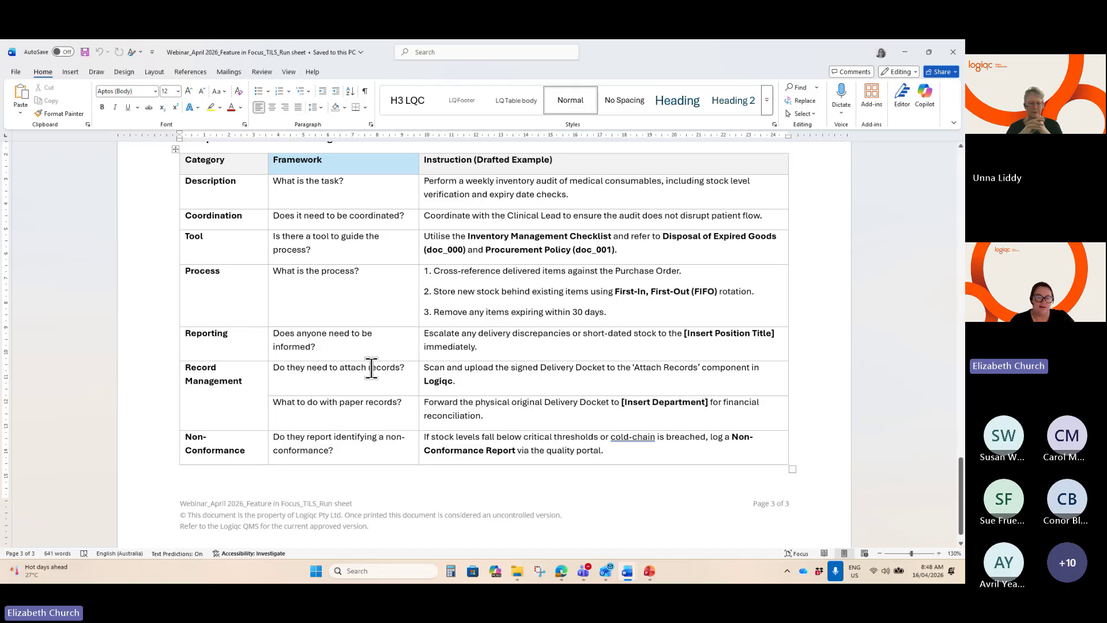
{"action": "scroll", "coordinate": [383, 368], "scroll_direction": "down", "scroll_amount": 1}
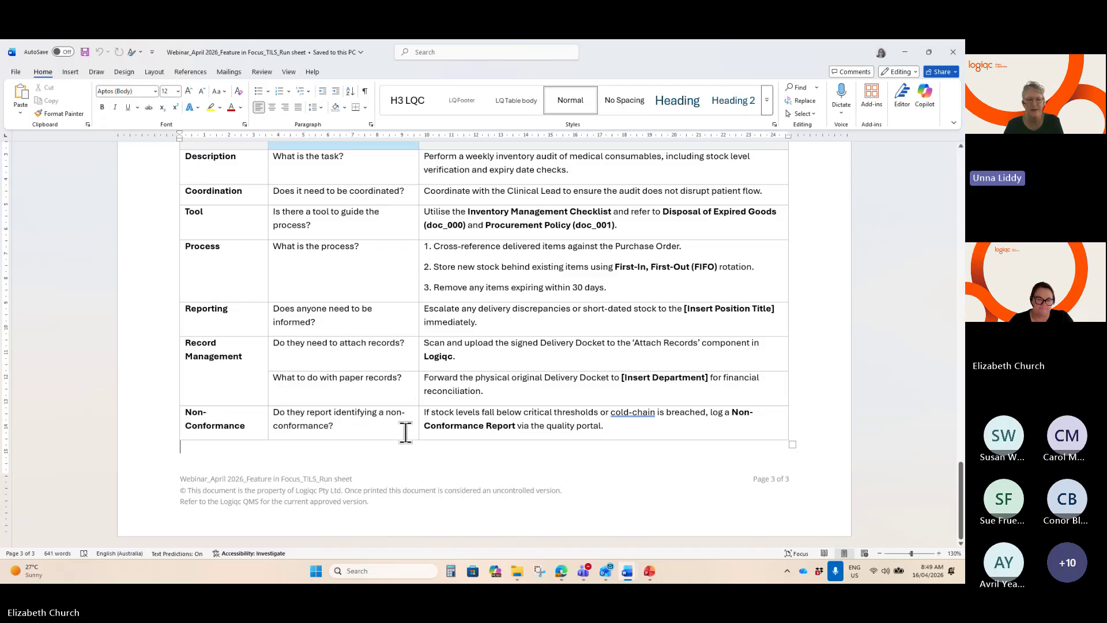
{"action": "scroll", "coordinate": [406, 441], "scroll_direction": "up", "scroll_amount": 1}
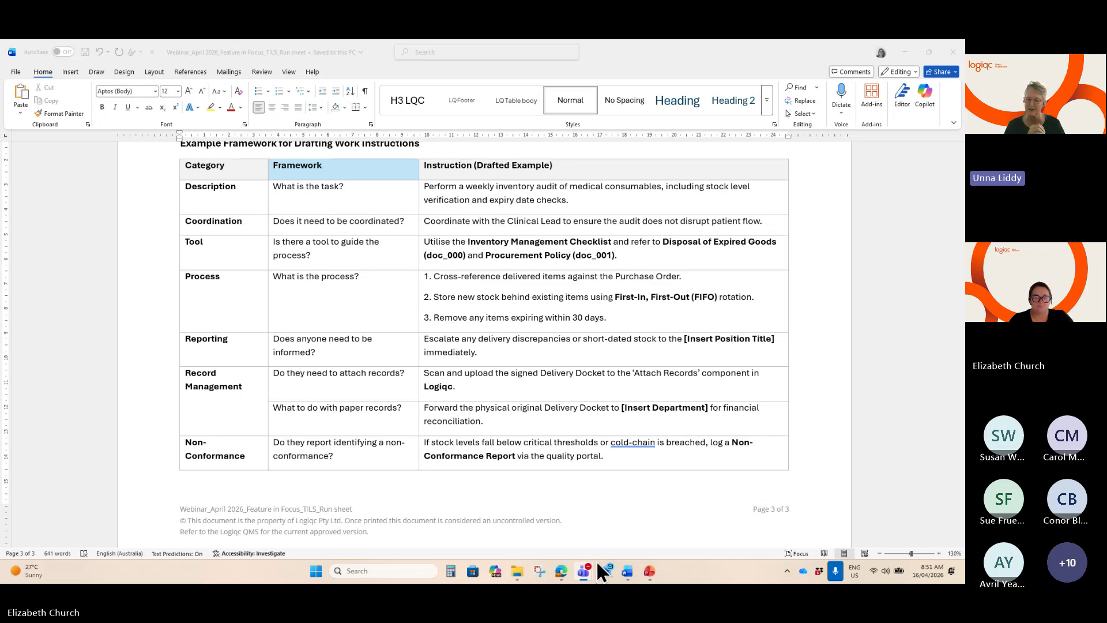
Return to Logiqc in the browser and start a new scheduled licensing task with type AHPRA Registration and instruction type APHRA - Professional Registration Check
{"action": "left_click", "coordinate": [561, 572]}
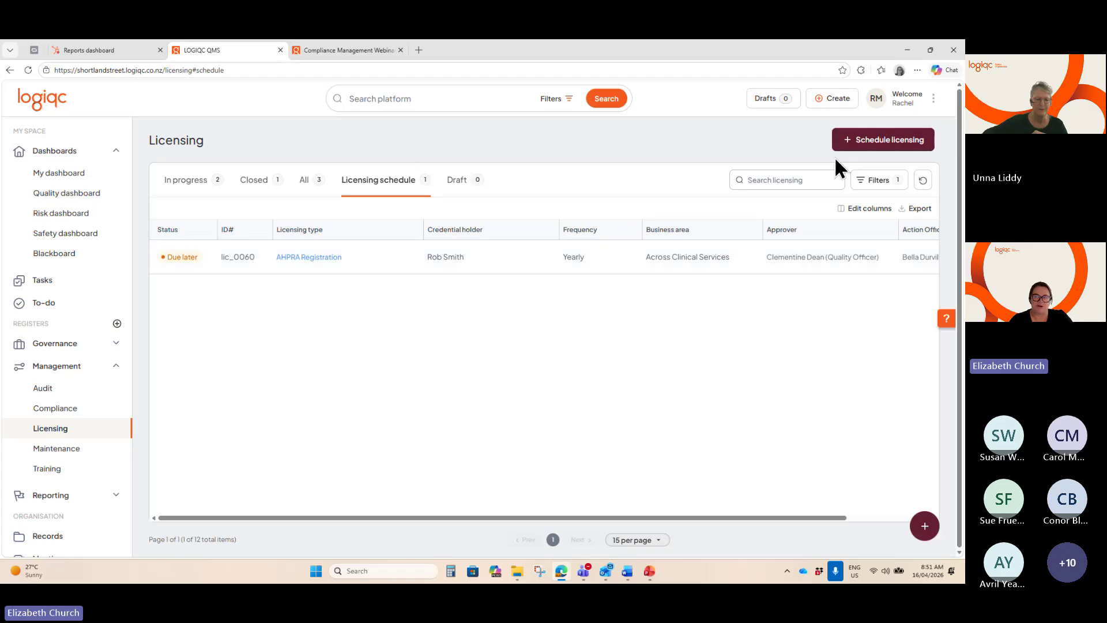
{"action": "left_click", "coordinate": [865, 147]}
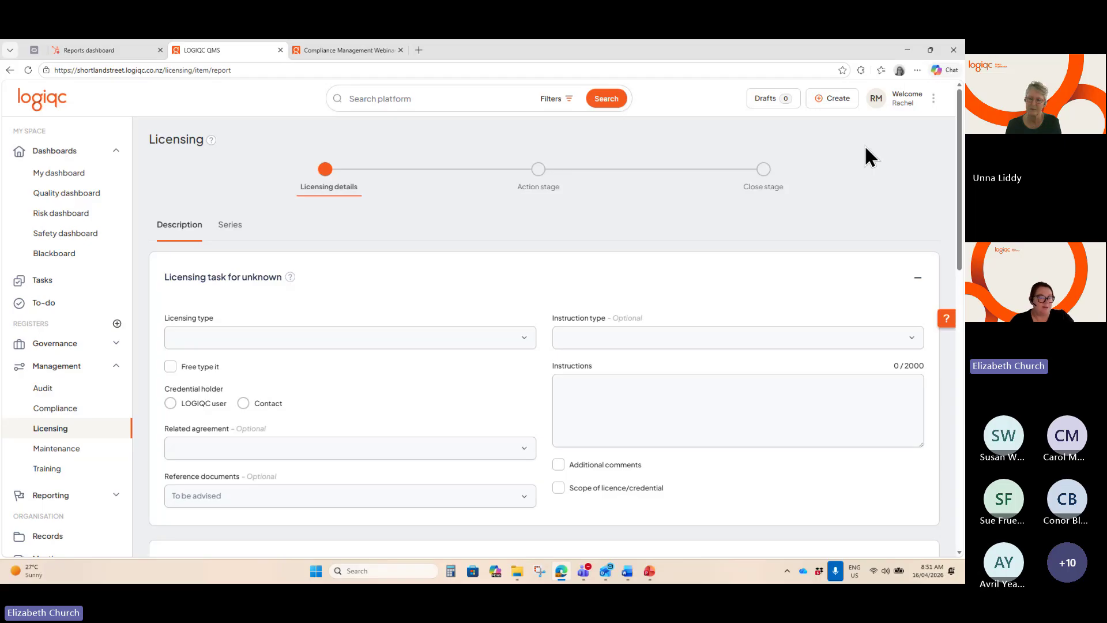
{"action": "scroll", "coordinate": [784, 227], "scroll_direction": "down", "scroll_amount": 1}
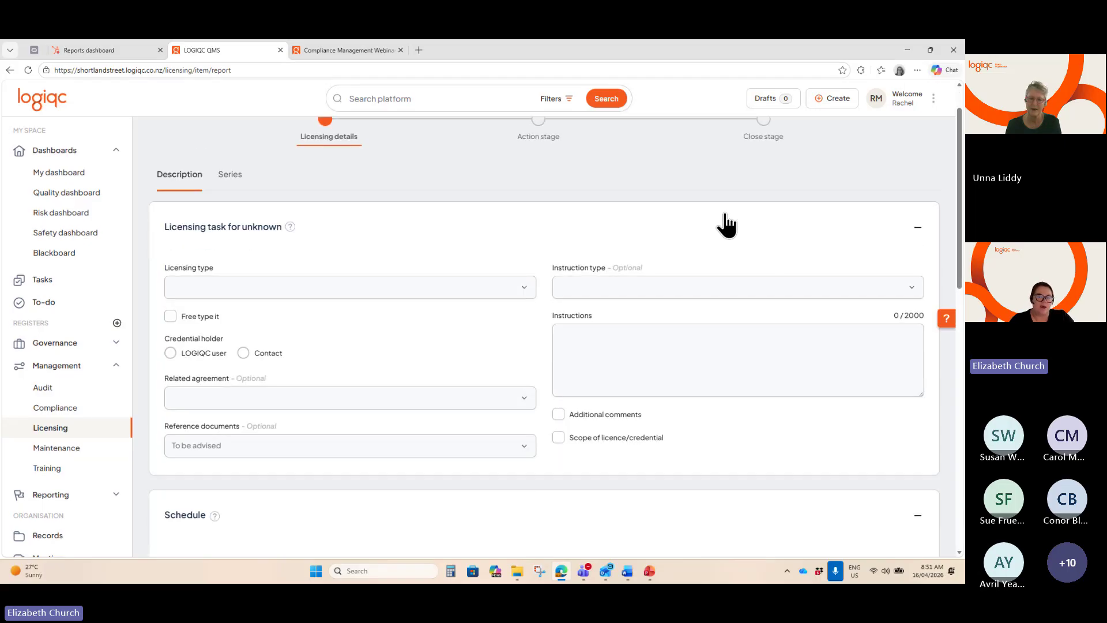
{"action": "left_click", "coordinate": [428, 288]}
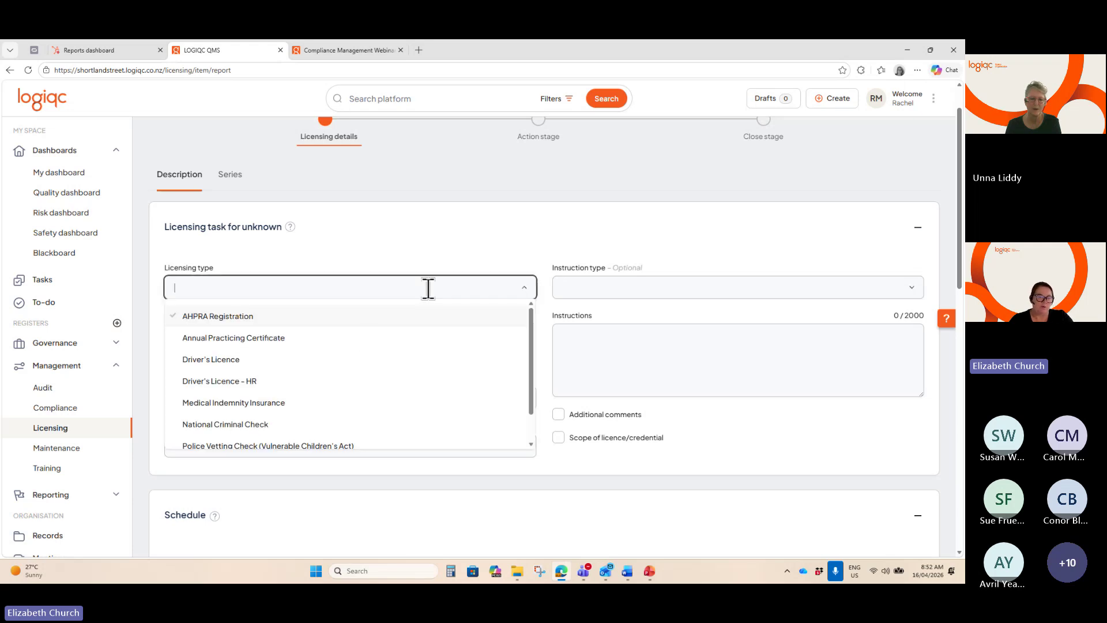
{"action": "left_click", "coordinate": [358, 319]}
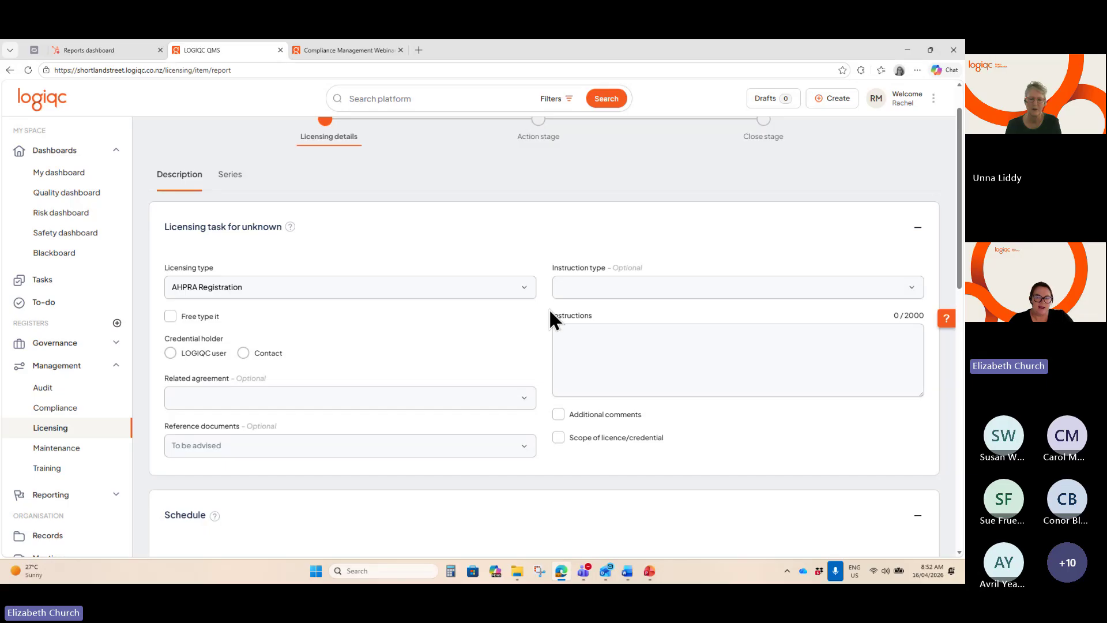
{"action": "left_click", "coordinate": [635, 289]}
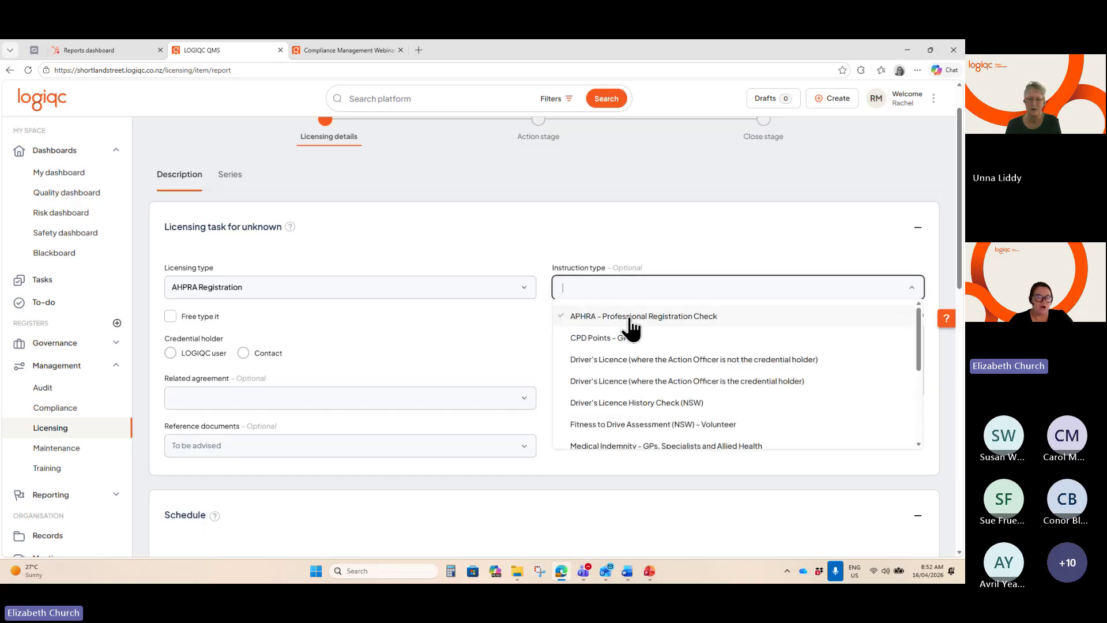
{"action": "left_click", "coordinate": [632, 318]}
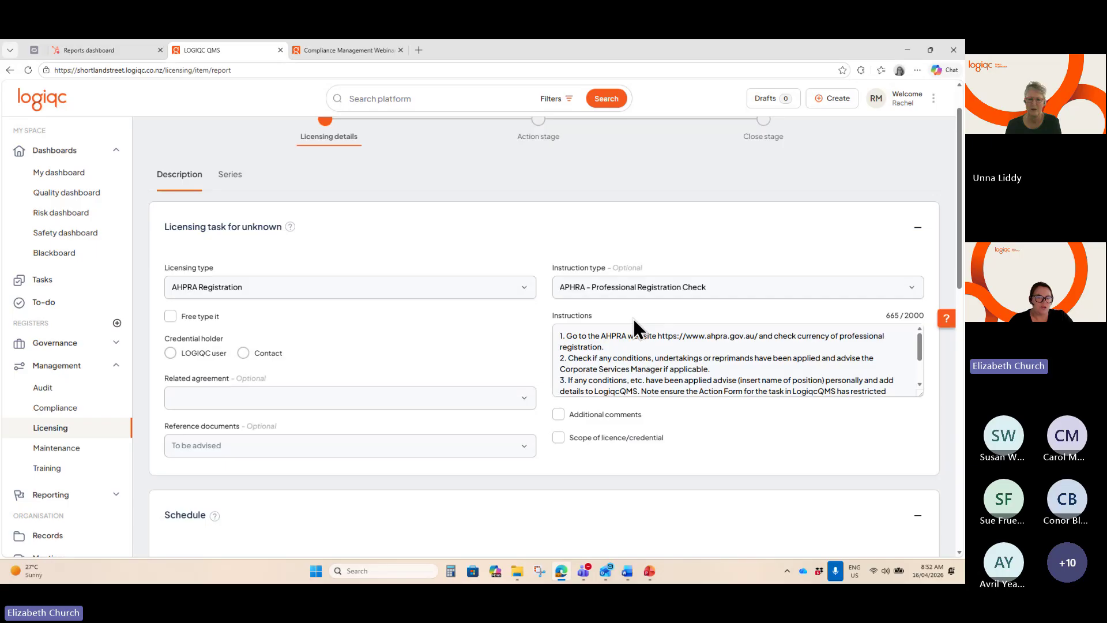
Set the credential holder to LOGIQC user, select General Practitioners 2, 3 and 4, and check the reference documents choices without selecting one
{"action": "left_click", "coordinate": [205, 353]}
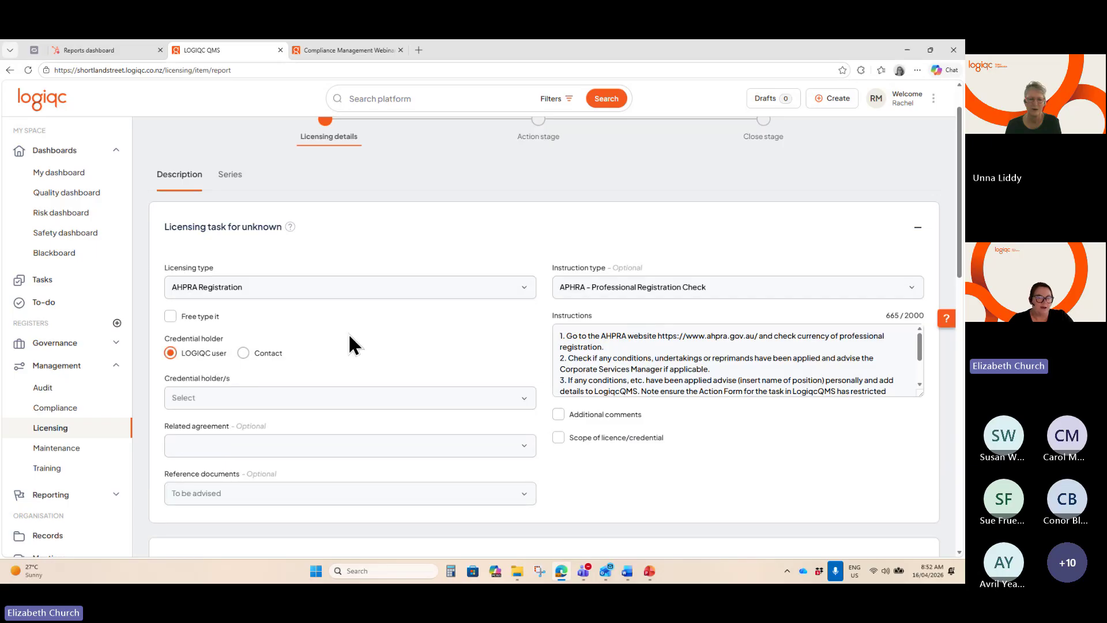
{"action": "scroll", "coordinate": [348, 333], "scroll_direction": "down", "scroll_amount": 3}
{"action": "left_click", "coordinate": [388, 250]}
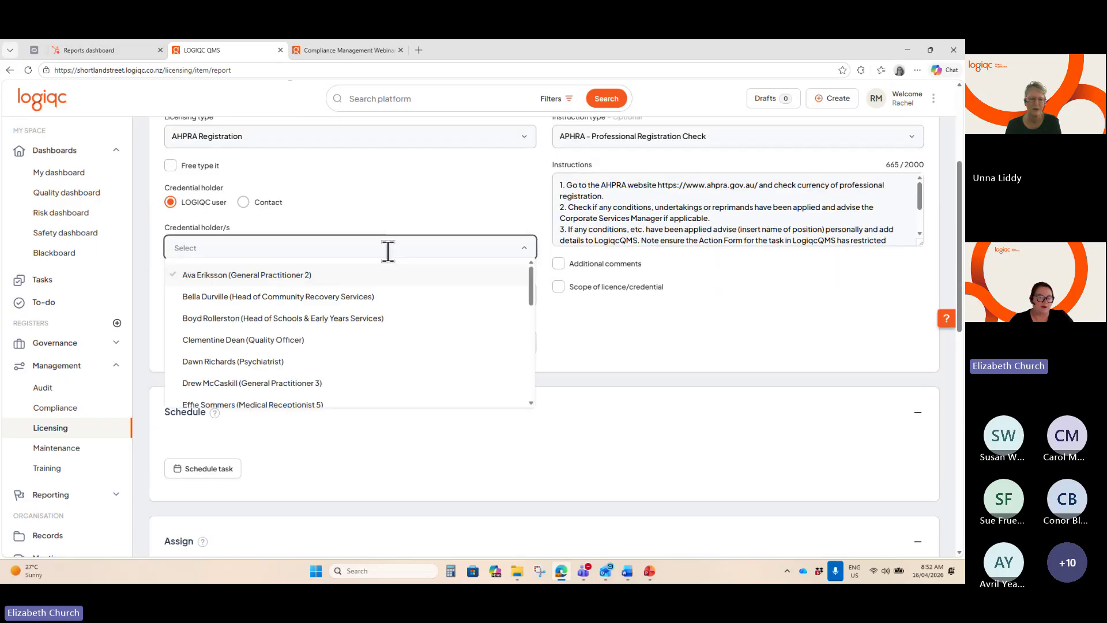
{"action": "left_click", "coordinate": [363, 385]}
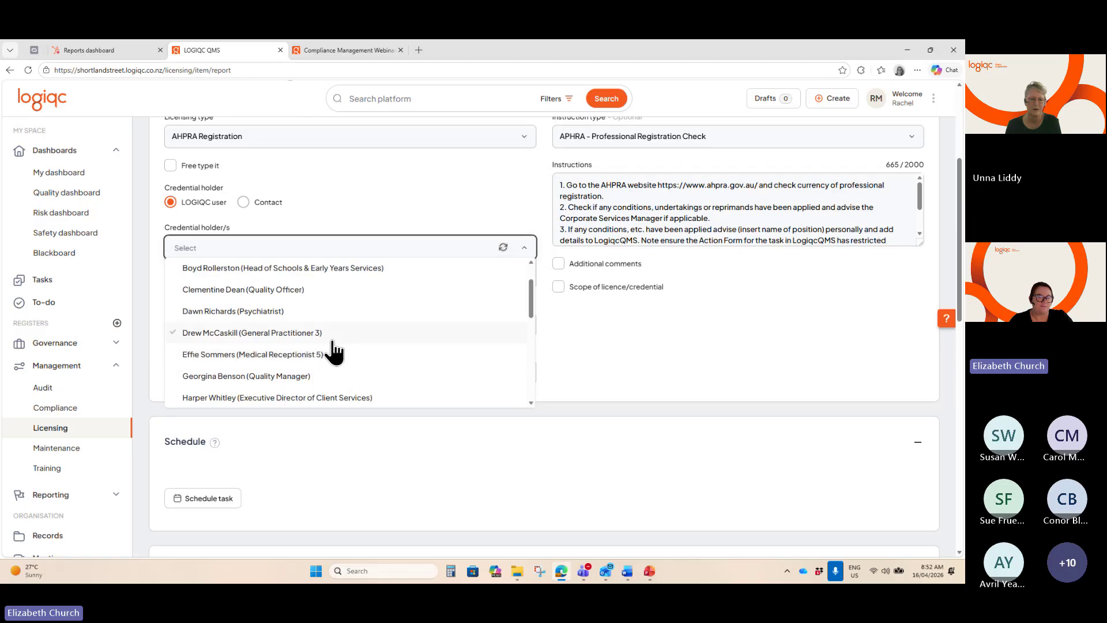
{"action": "scroll", "coordinate": [346, 369], "scroll_direction": "down", "scroll_amount": 1}
{"action": "left_click", "coordinate": [345, 363]}
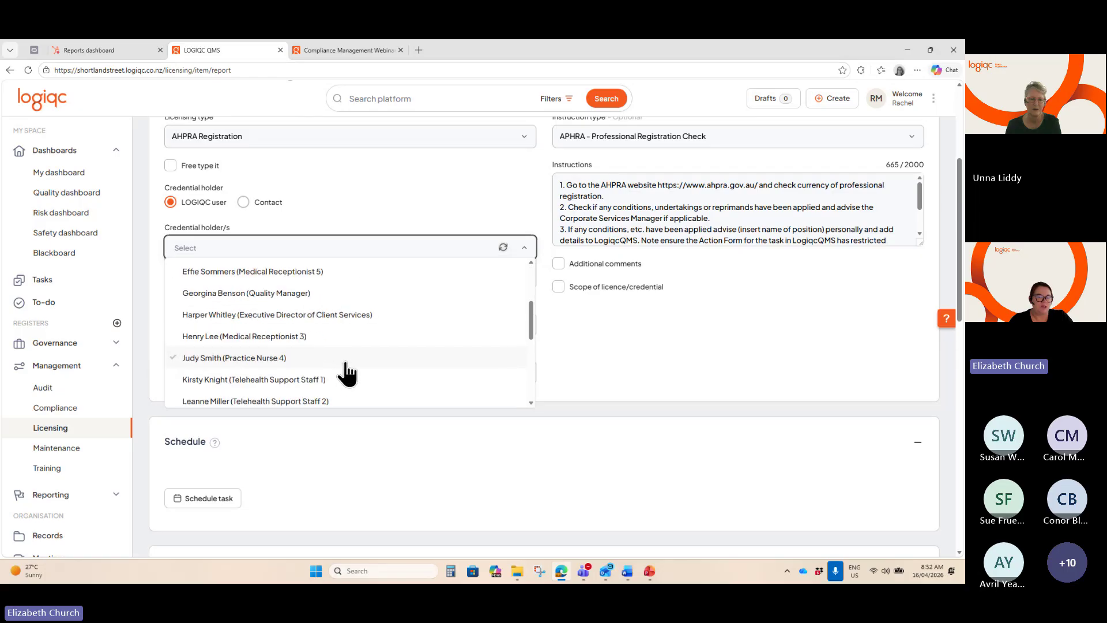
{"action": "scroll", "coordinate": [346, 364], "scroll_direction": "down", "scroll_amount": 1}
{"action": "left_click", "coordinate": [348, 350]}
{"action": "scroll", "coordinate": [341, 363], "scroll_direction": "down", "scroll_amount": 2}
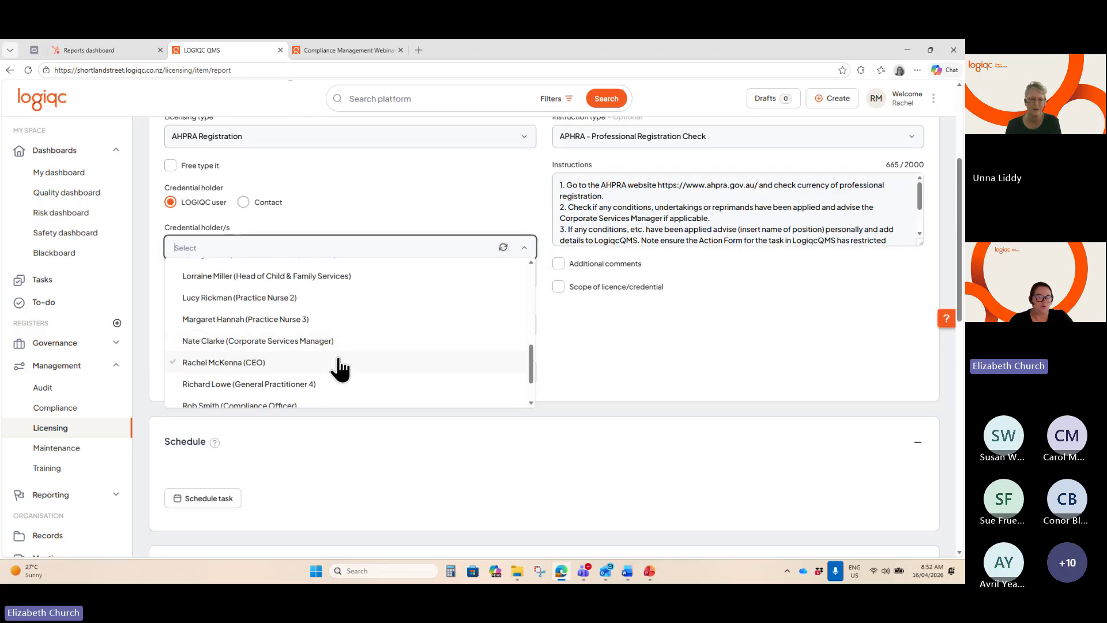
{"action": "left_click", "coordinate": [317, 324]}
{"action": "scroll", "coordinate": [357, 345], "scroll_direction": "down", "scroll_amount": 1}
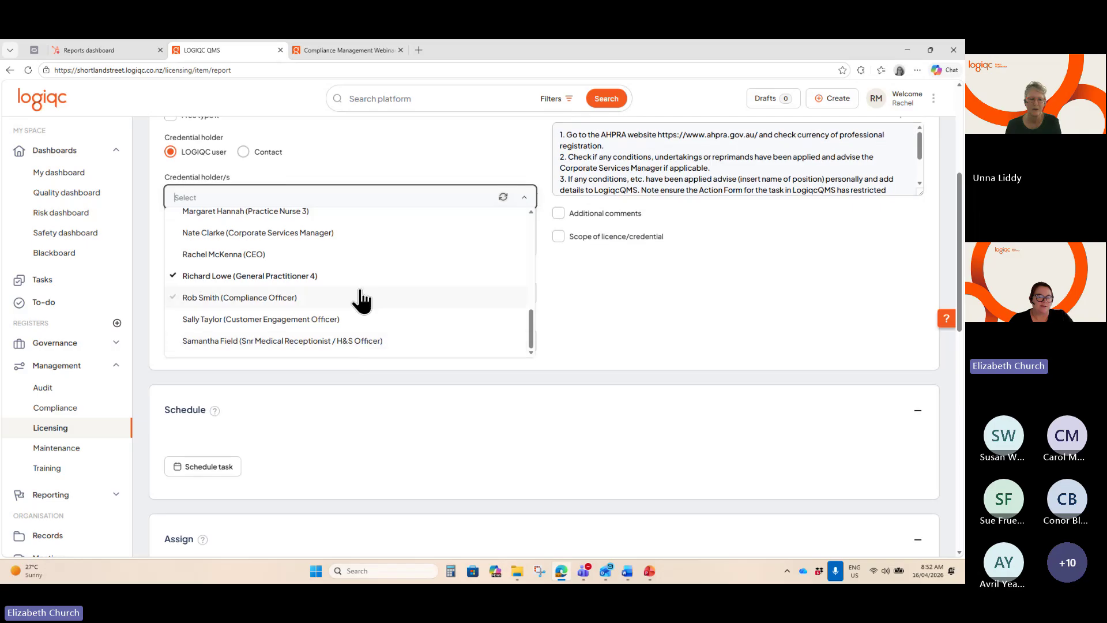
{"action": "left_click", "coordinate": [665, 312]}
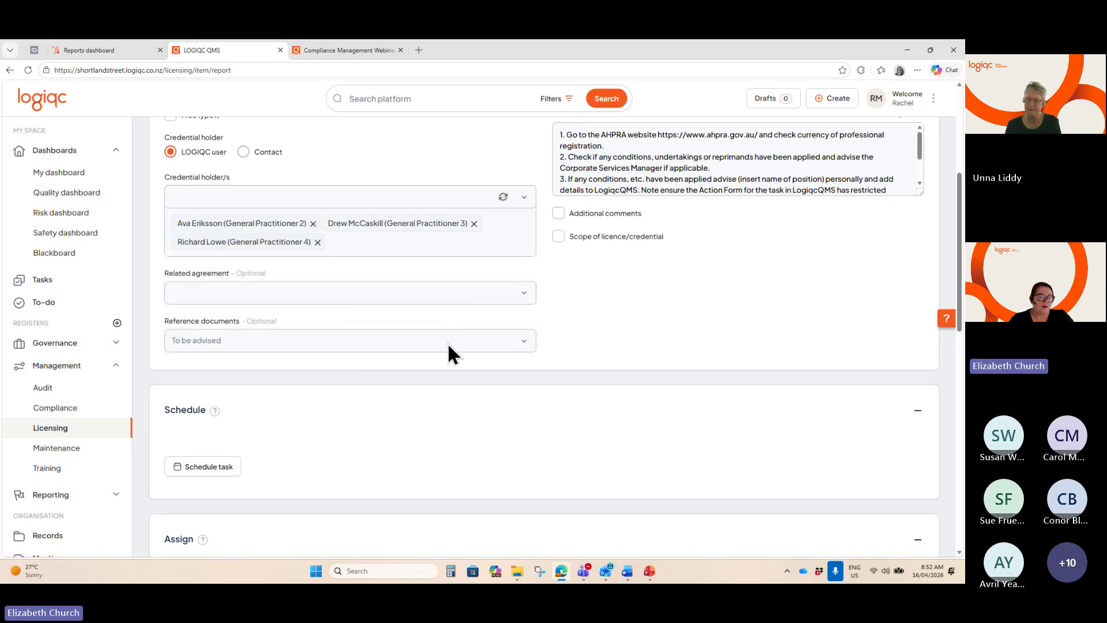
{"action": "left_click", "coordinate": [372, 341]}
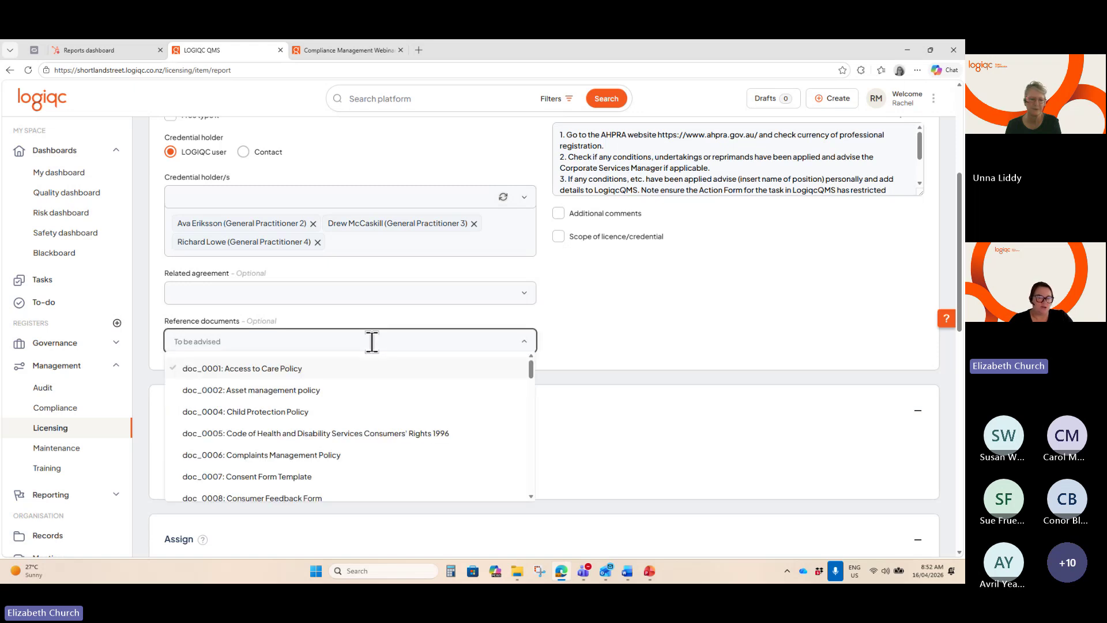
{"action": "left_click", "coordinate": [674, 323]}
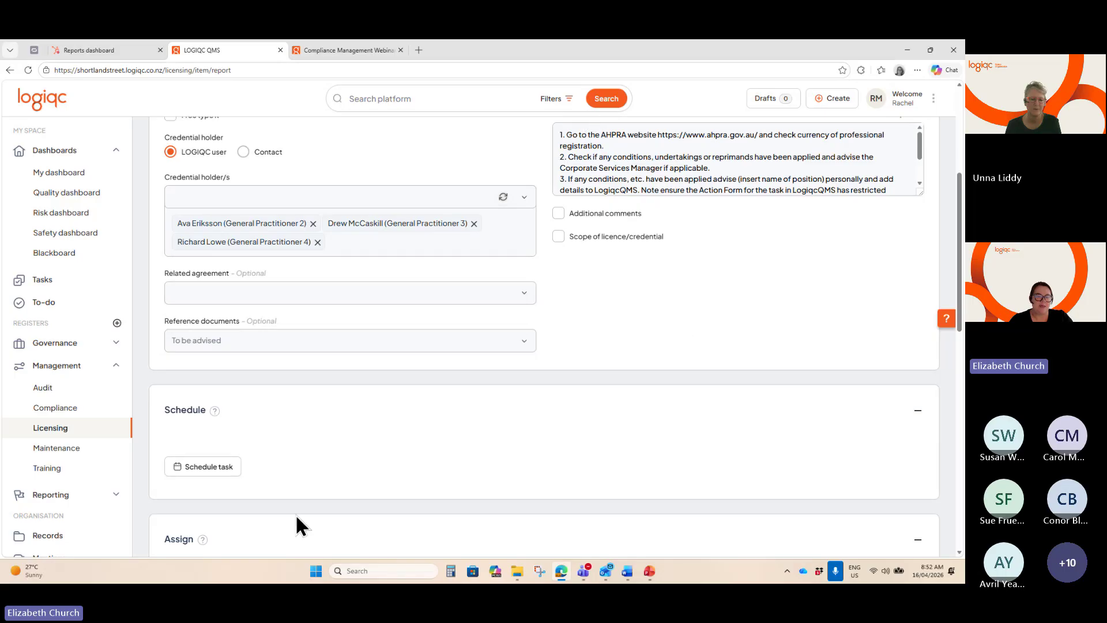
Open the task scheduler for the licensing item and set the licence check date to 30-09-2026
{"action": "scroll", "coordinate": [333, 490], "scroll_direction": "down", "scroll_amount": 1}
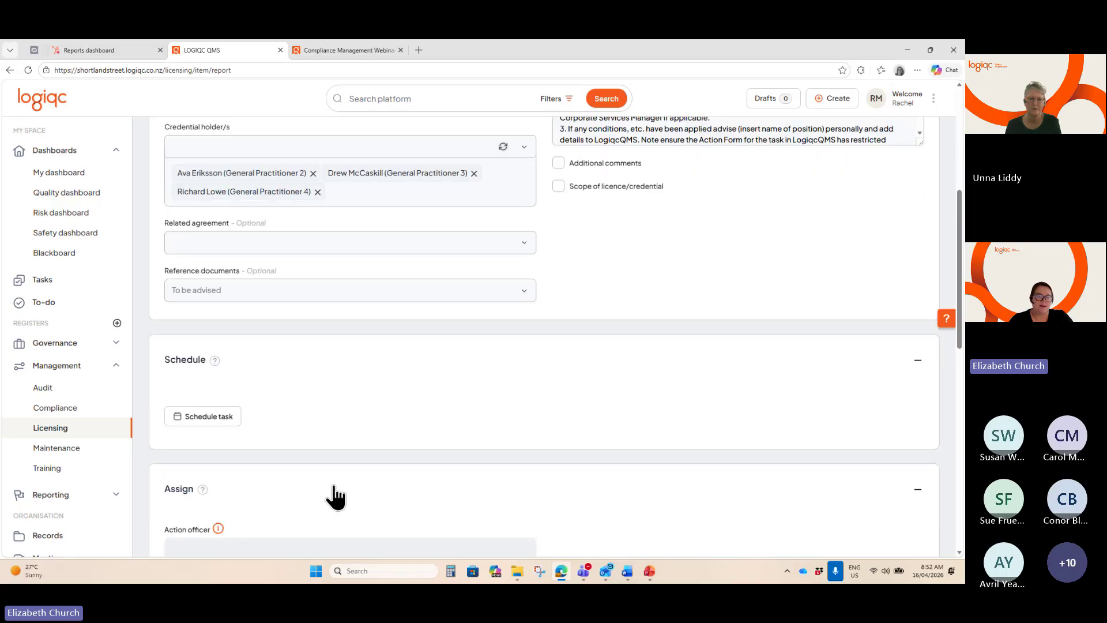
{"action": "left_click", "coordinate": [209, 418]}
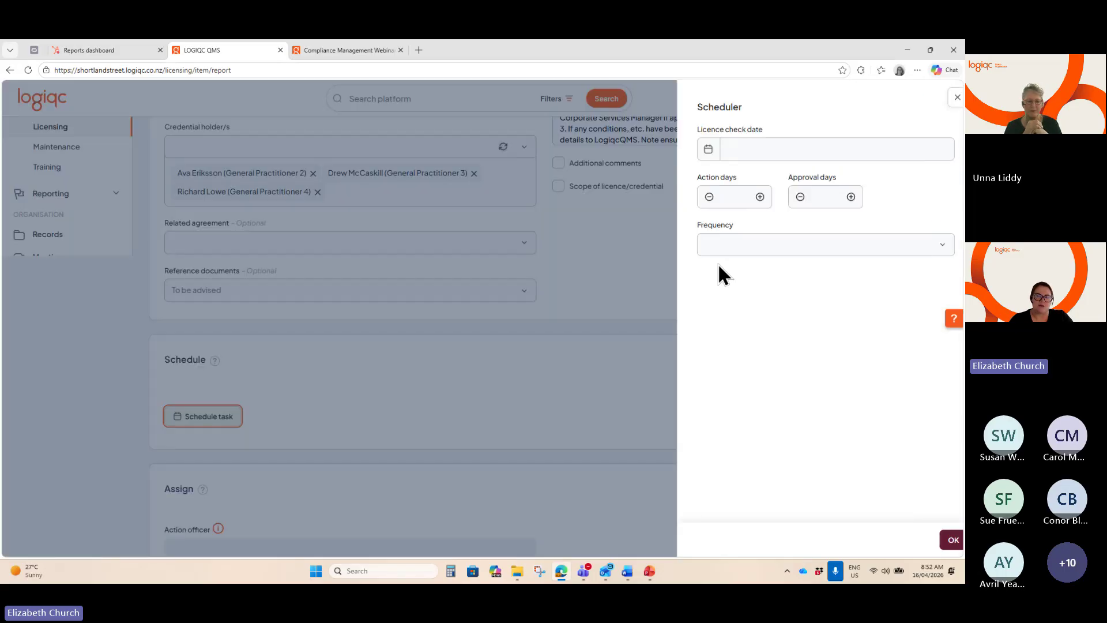
{"action": "left_click", "coordinate": [697, 151]}
{"action": "left_click", "coordinate": [833, 174]}
{"action": "left_click", "coordinate": [833, 175]}
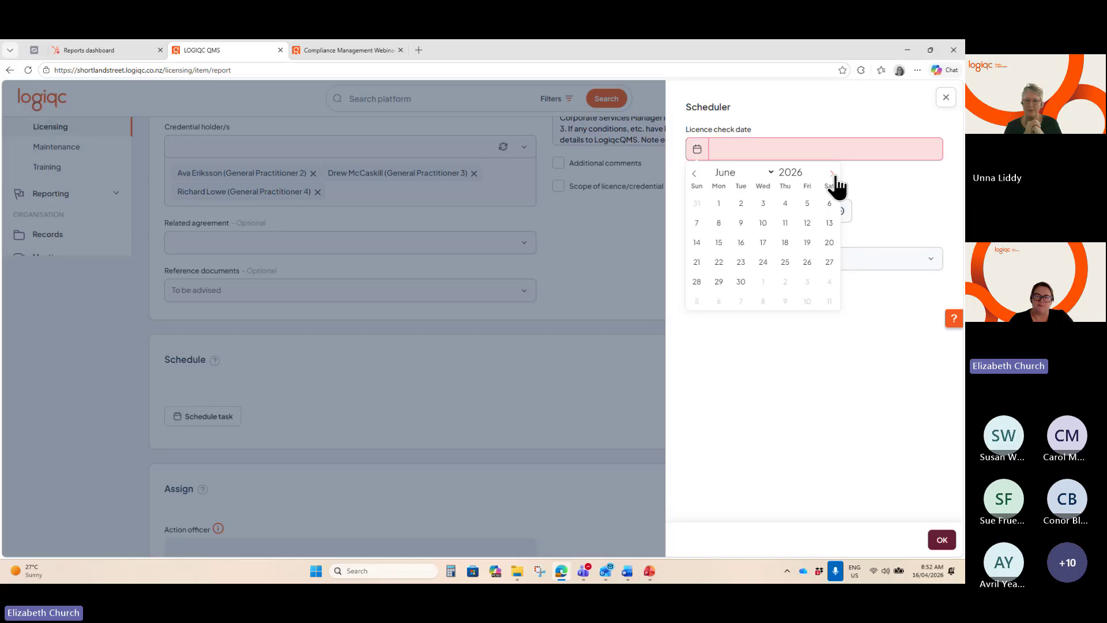
{"action": "left_click", "coordinate": [832, 173]}
{"action": "left_click", "coordinate": [832, 173]}
{"action": "left_click", "coordinate": [832, 174]}
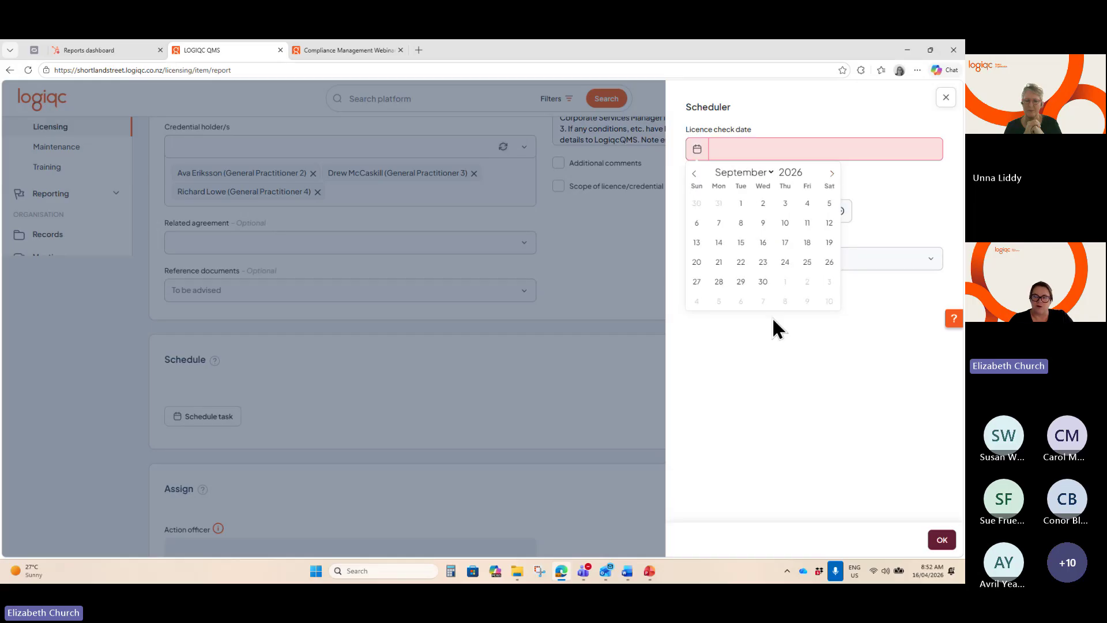
{"action": "left_click", "coordinate": [763, 283]}
Allow 30 action days and 10 approval days in the licensing schedule
{"action": "left_click", "coordinate": [721, 197]}
{"action": "type", "text": "3"}
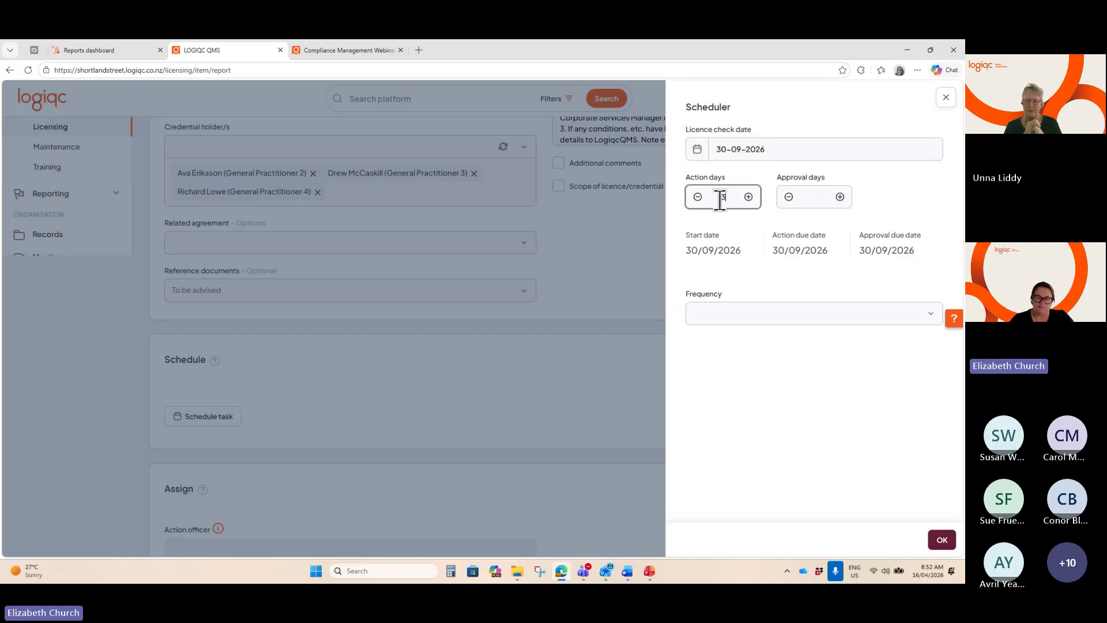
{"action": "type", "text": "0"}
{"action": "left_click", "coordinate": [812, 193]}
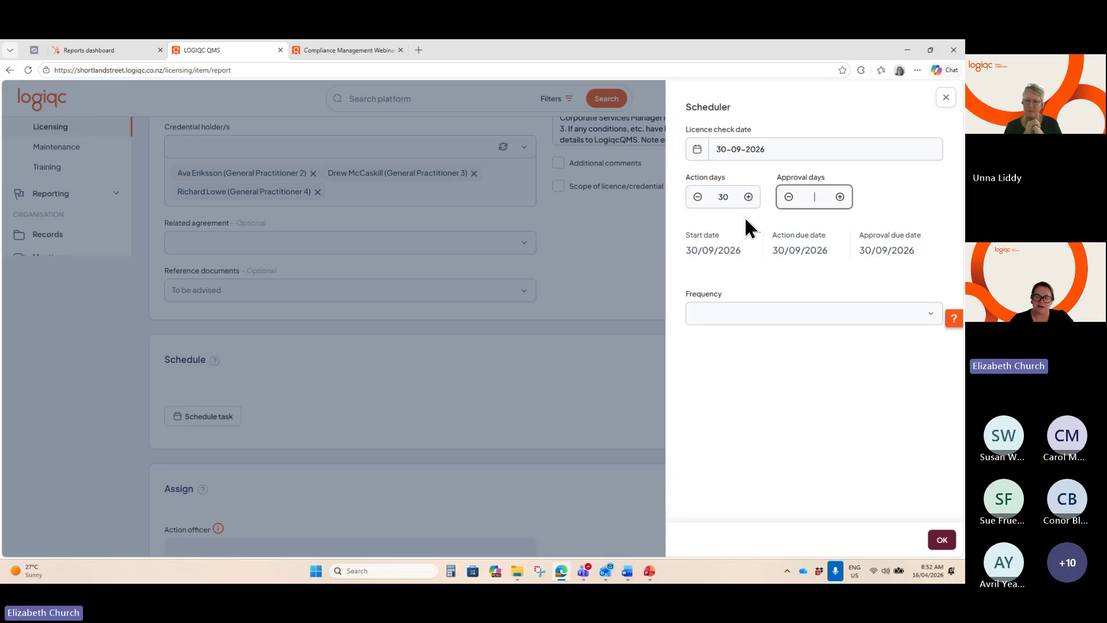
{"action": "type", "text": "10"}
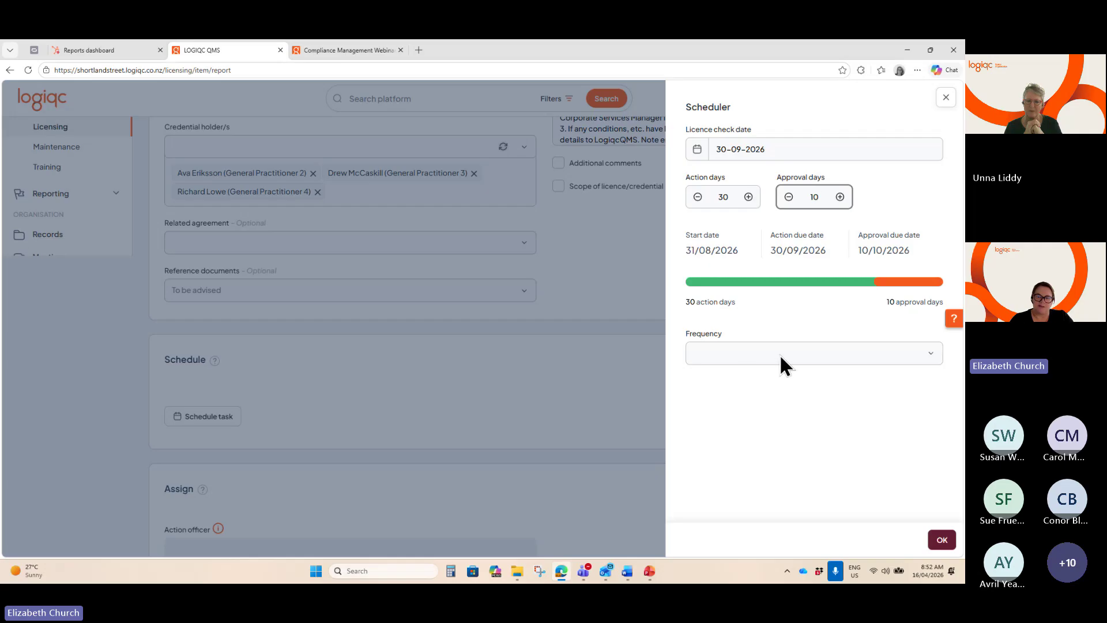
Set the licensing schedule's frequency to Yearly and confirm the schedule
{"action": "left_click", "coordinate": [750, 363]}
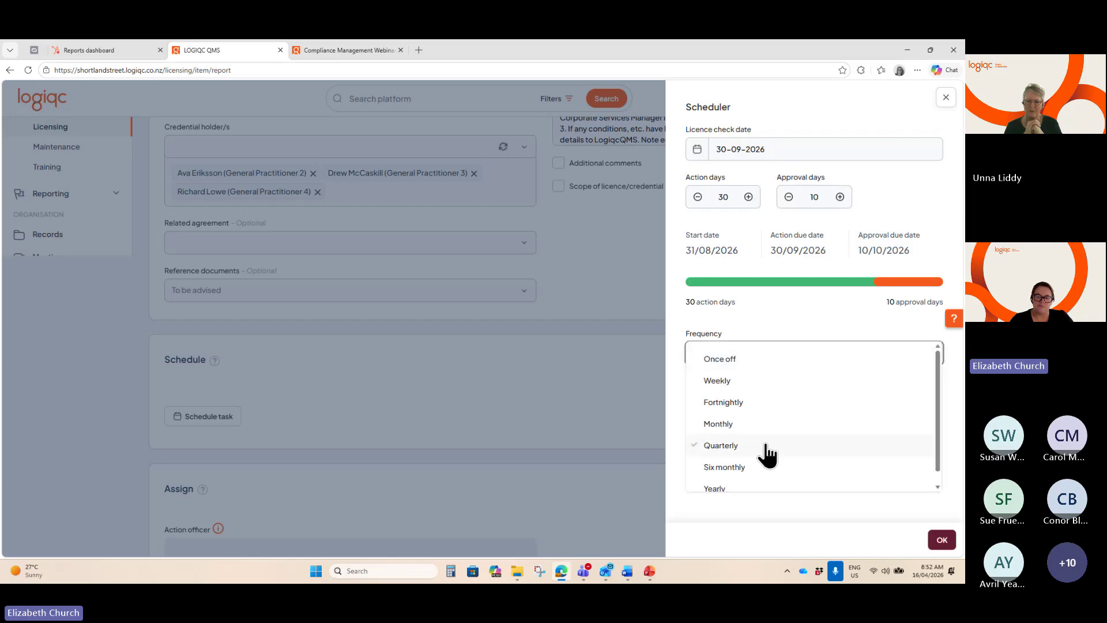
{"action": "left_click", "coordinate": [749, 490]}
{"action": "scroll", "coordinate": [795, 478], "scroll_direction": "down", "scroll_amount": 4}
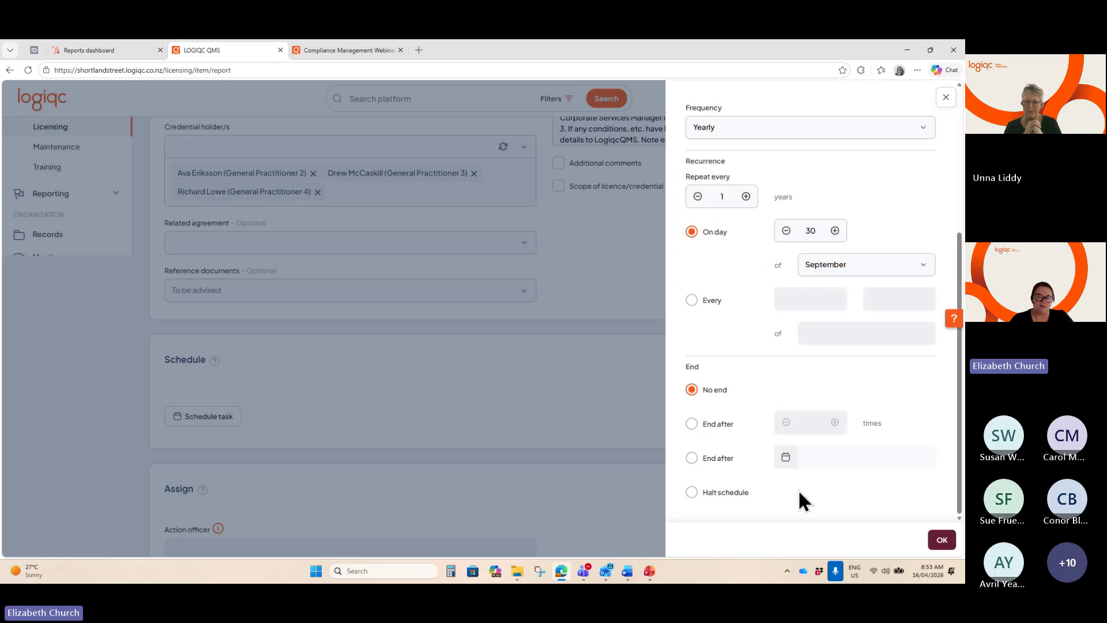
{"action": "left_click", "coordinate": [941, 540]}
Assign the Executive Director of Client Services as approval officer for the licensing task
{"action": "scroll", "coordinate": [694, 458], "scroll_direction": "down", "scroll_amount": 5}
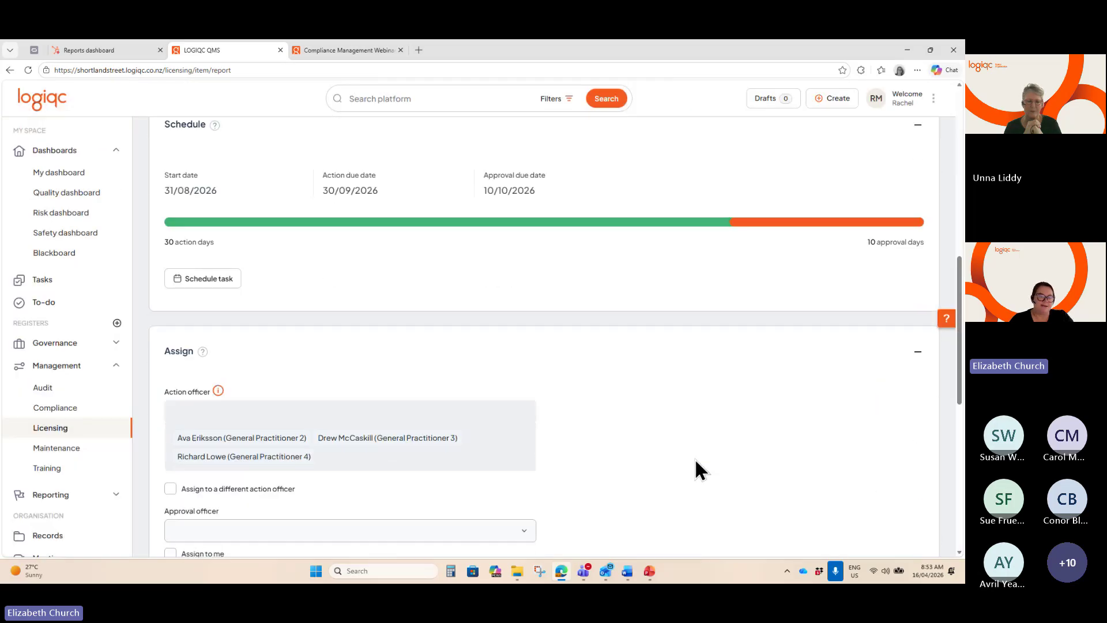
{"action": "scroll", "coordinate": [501, 466], "scroll_direction": "down", "scroll_amount": 2}
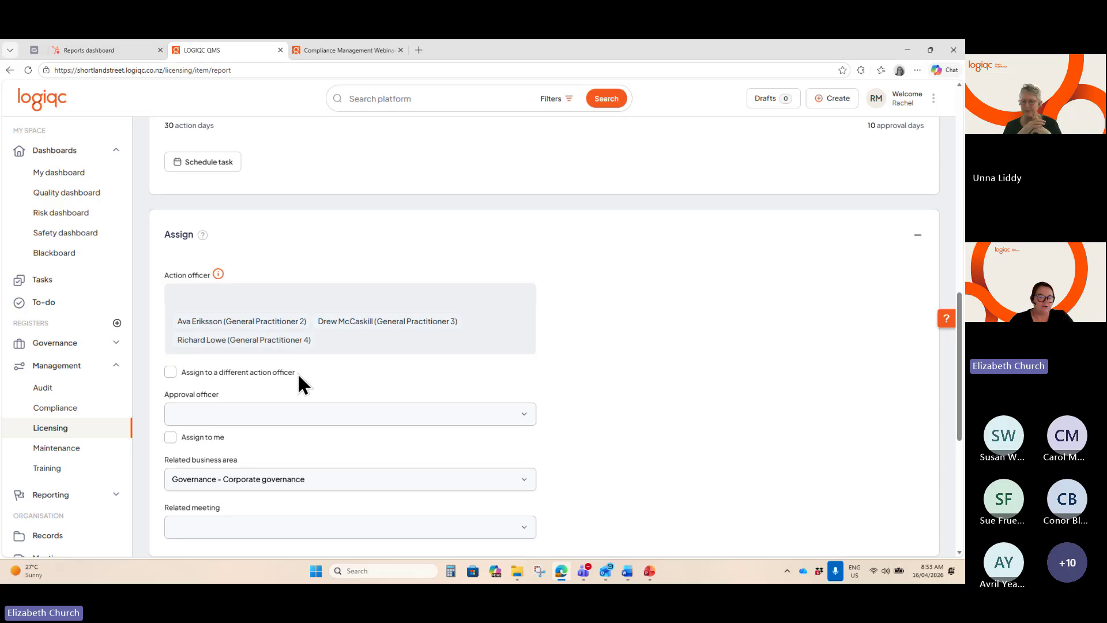
{"action": "left_click", "coordinate": [293, 411]}
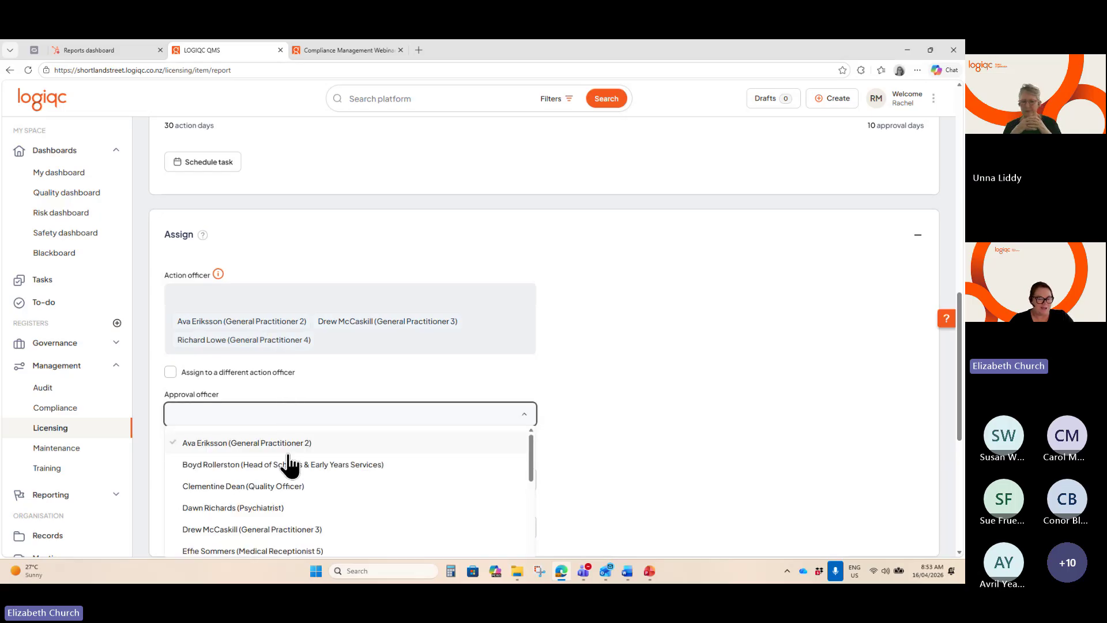
{"action": "scroll", "coordinate": [337, 508], "scroll_direction": "down", "scroll_amount": 1}
{"action": "scroll", "coordinate": [337, 507], "scroll_direction": "down", "scroll_amount": 1}
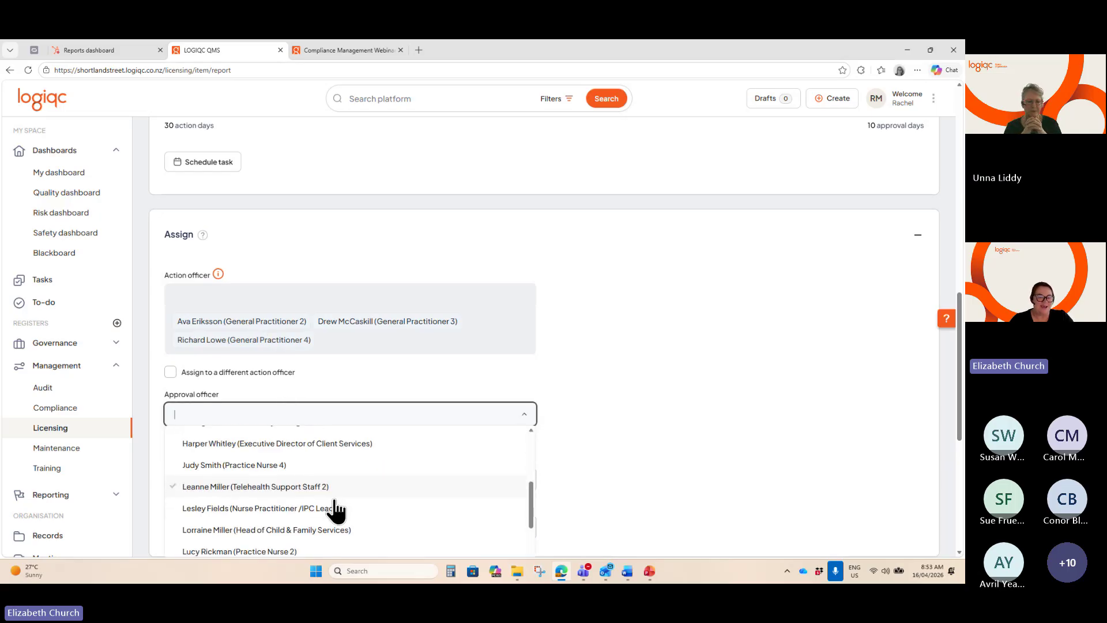
{"action": "left_click", "coordinate": [329, 450]}
Set the related meeting to Executive Management Team Meeting and let all users access the licensing task
{"action": "scroll", "coordinate": [694, 481], "scroll_direction": "down", "scroll_amount": 2}
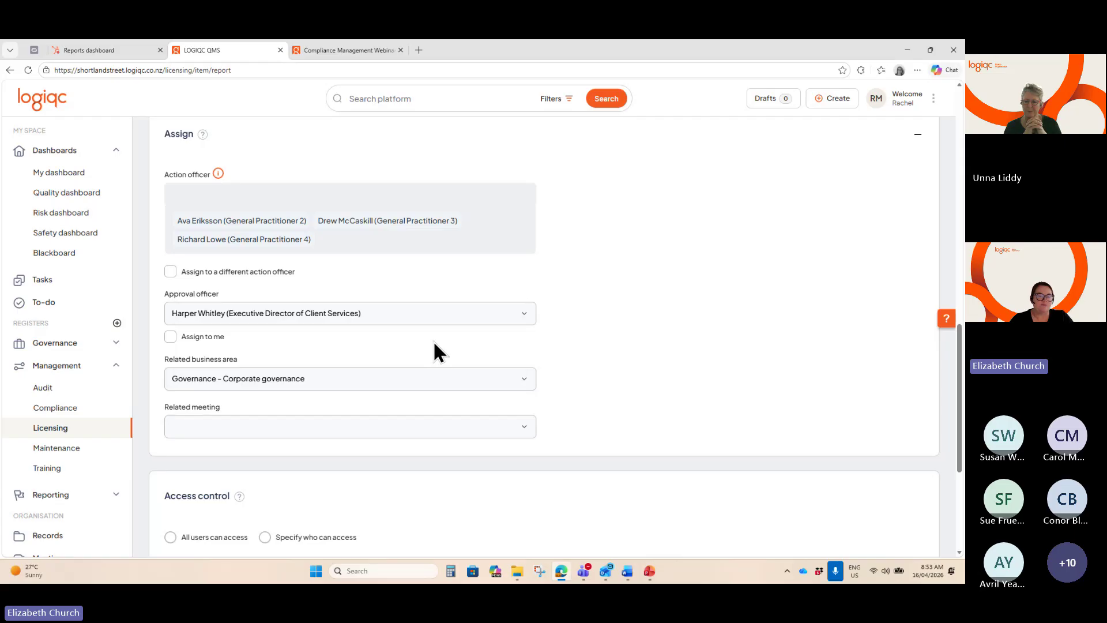
{"action": "left_click", "coordinate": [405, 427]}
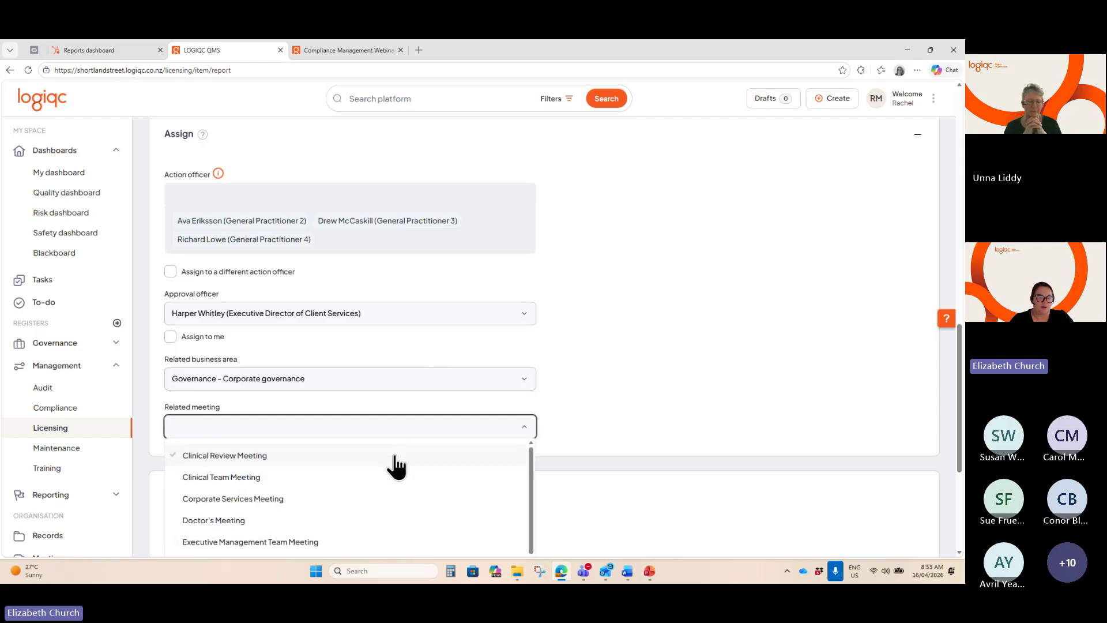
{"action": "left_click", "coordinate": [353, 542]}
{"action": "scroll", "coordinate": [586, 437], "scroll_direction": "down", "scroll_amount": 3}
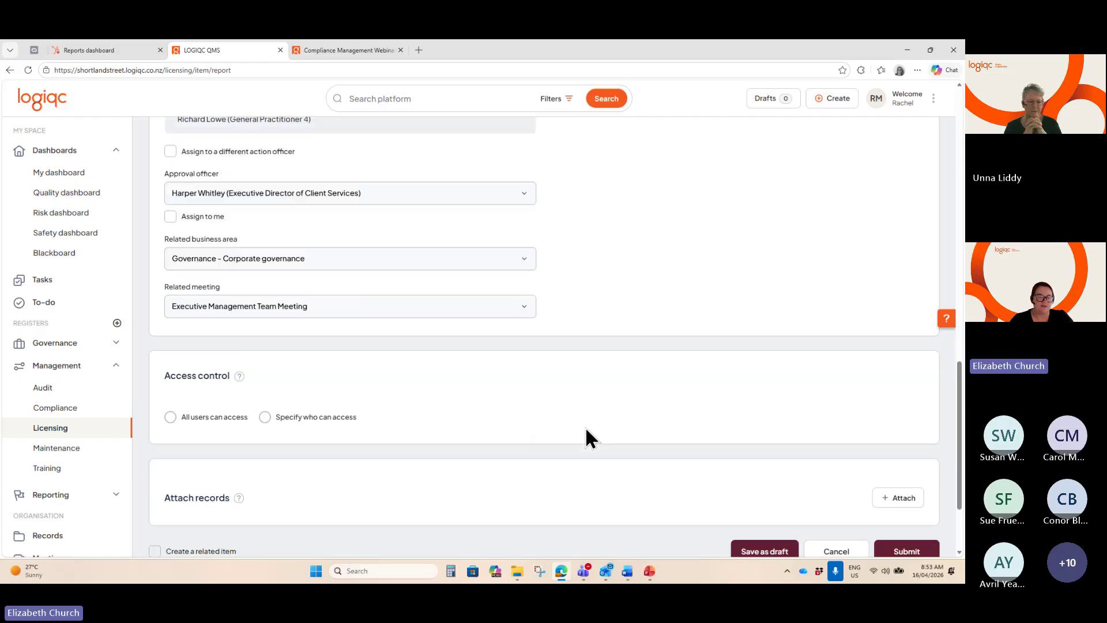
{"action": "left_click", "coordinate": [210, 391]}
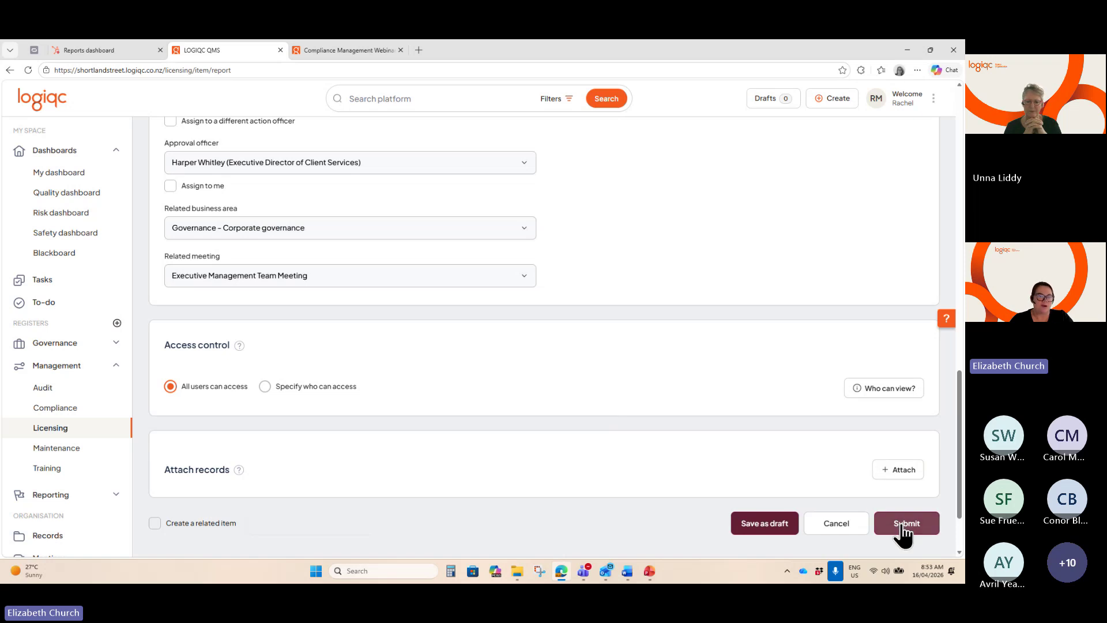
Review the filled-in licensing form from credential holders to access control, and leave it without saving
{"action": "scroll", "coordinate": [715, 458], "scroll_direction": "up", "scroll_amount": 9}
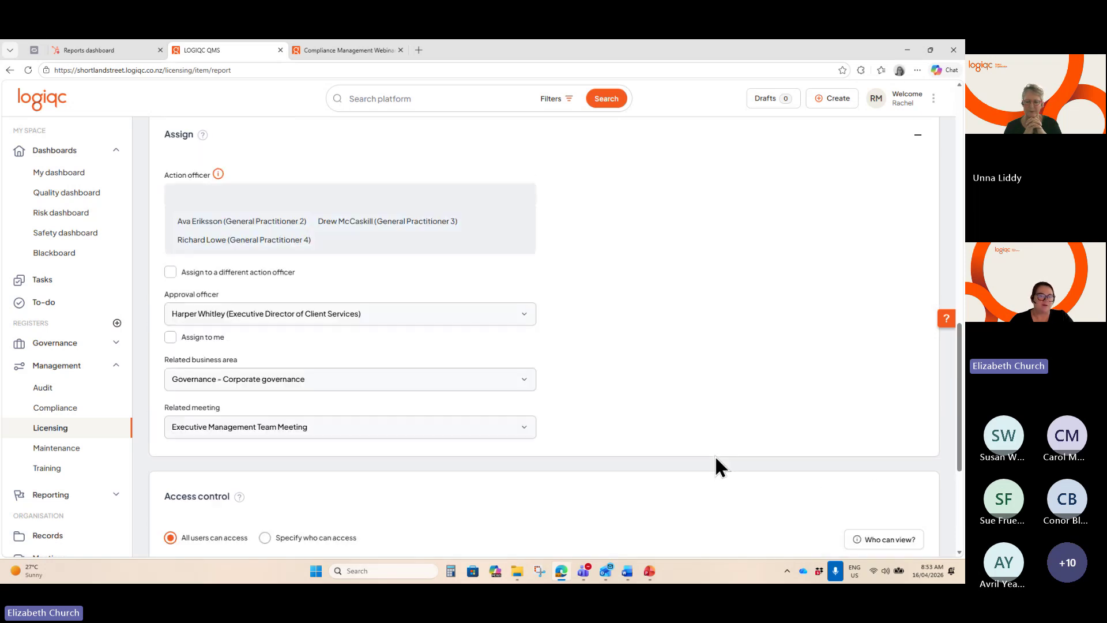
{"action": "scroll", "coordinate": [716, 458], "scroll_direction": "up", "scroll_amount": 3}
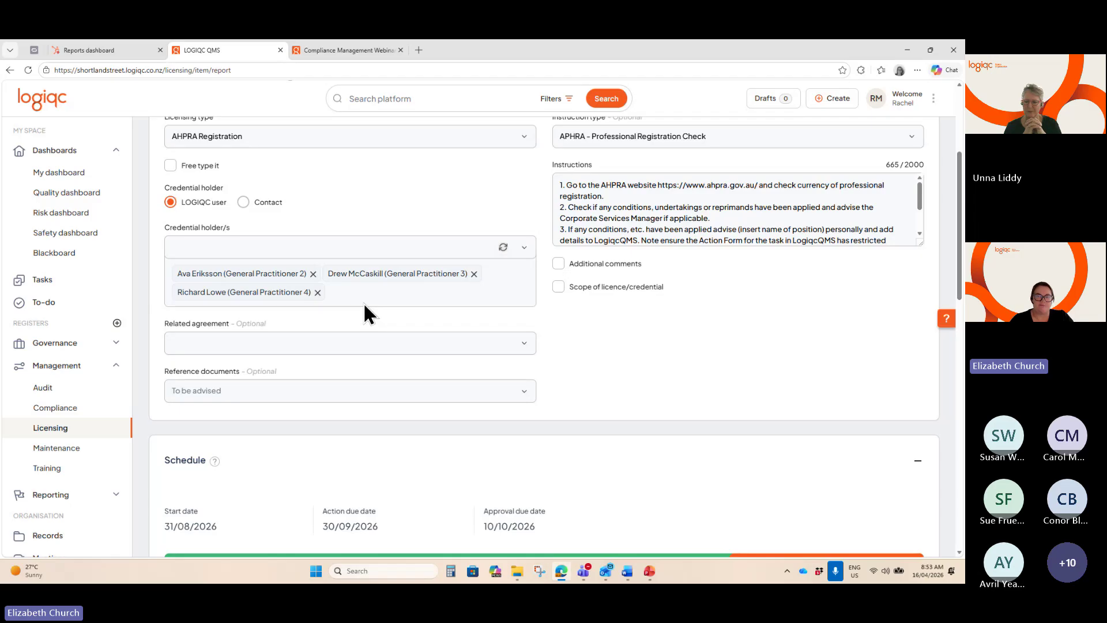
{"action": "scroll", "coordinate": [404, 334], "scroll_direction": "down", "scroll_amount": 8}
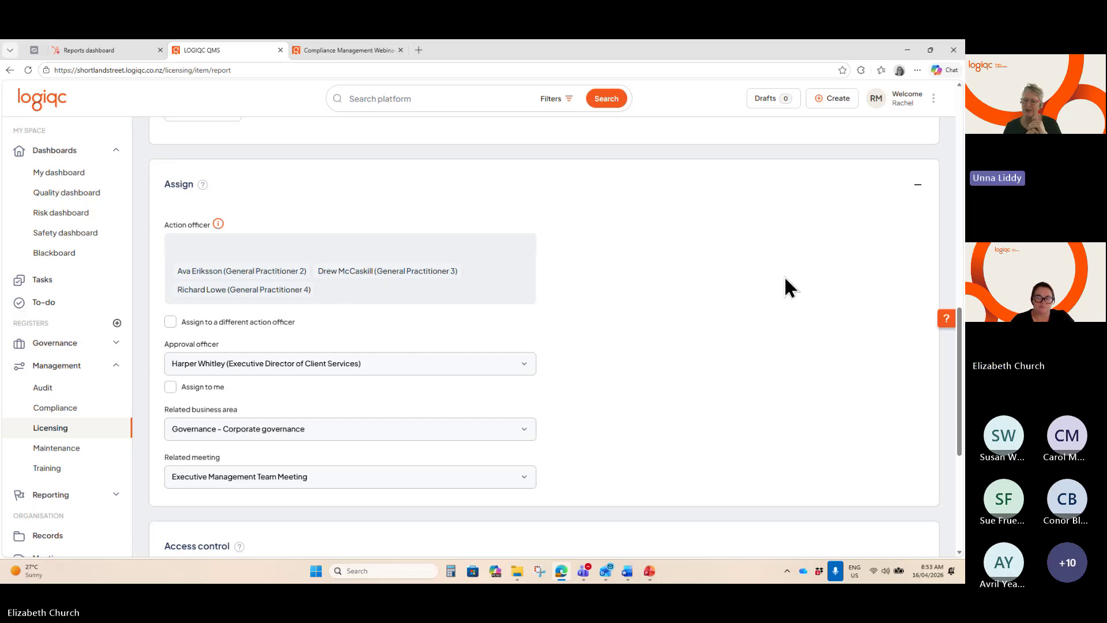
{"action": "scroll", "coordinate": [862, 315], "scroll_direction": "down", "scroll_amount": 3}
{"action": "scroll", "coordinate": [877, 340], "scroll_direction": "down", "scroll_amount": 2}
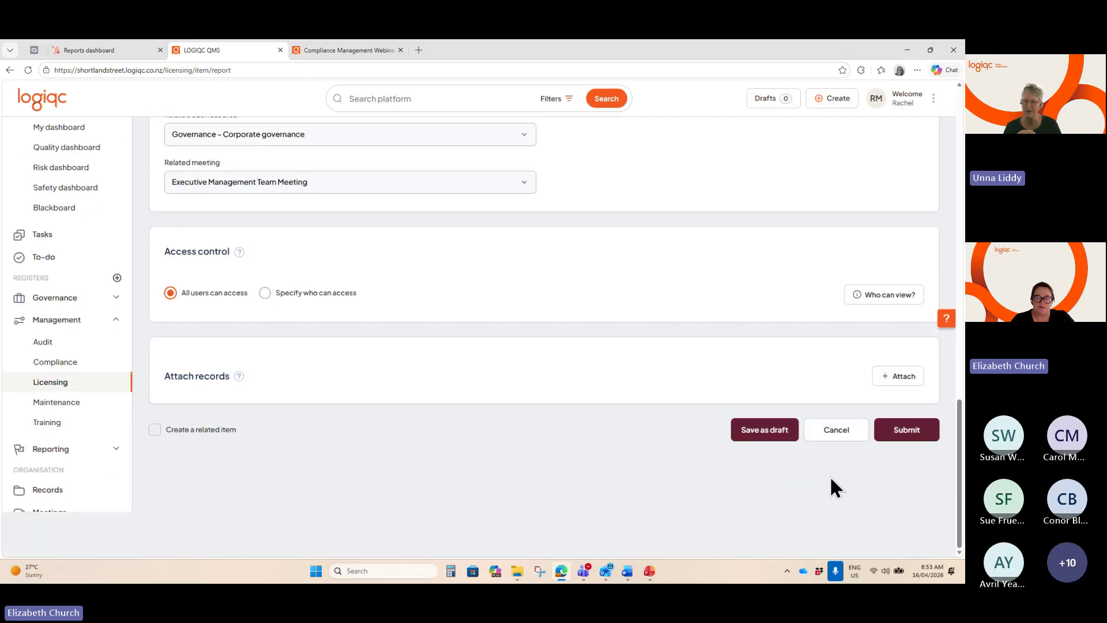
{"action": "left_click", "coordinate": [833, 474]}
{"action": "left_click", "coordinate": [516, 229]}
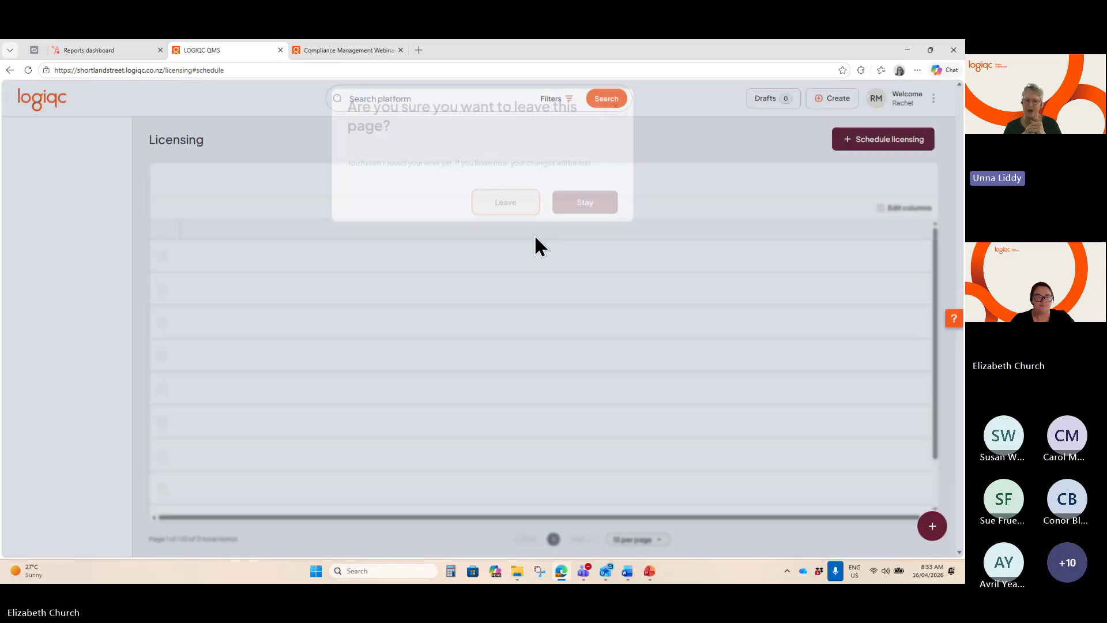
Go to the Compliance register and start scheduling a new compliance task
{"action": "left_click", "coordinate": [41, 412]}
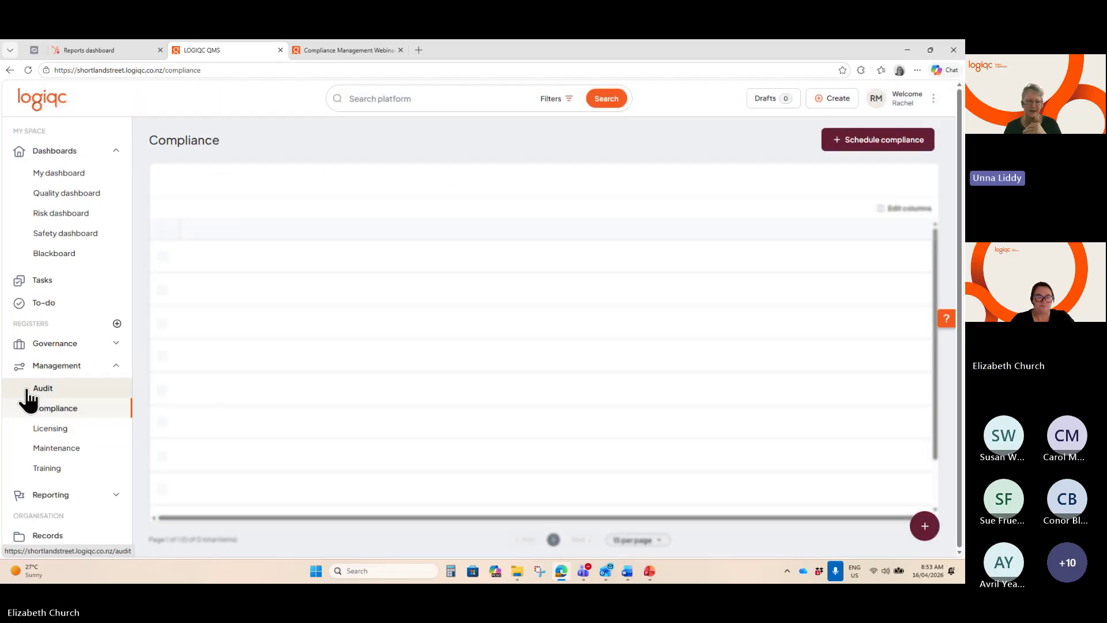
{"action": "left_click", "coordinate": [917, 142]}
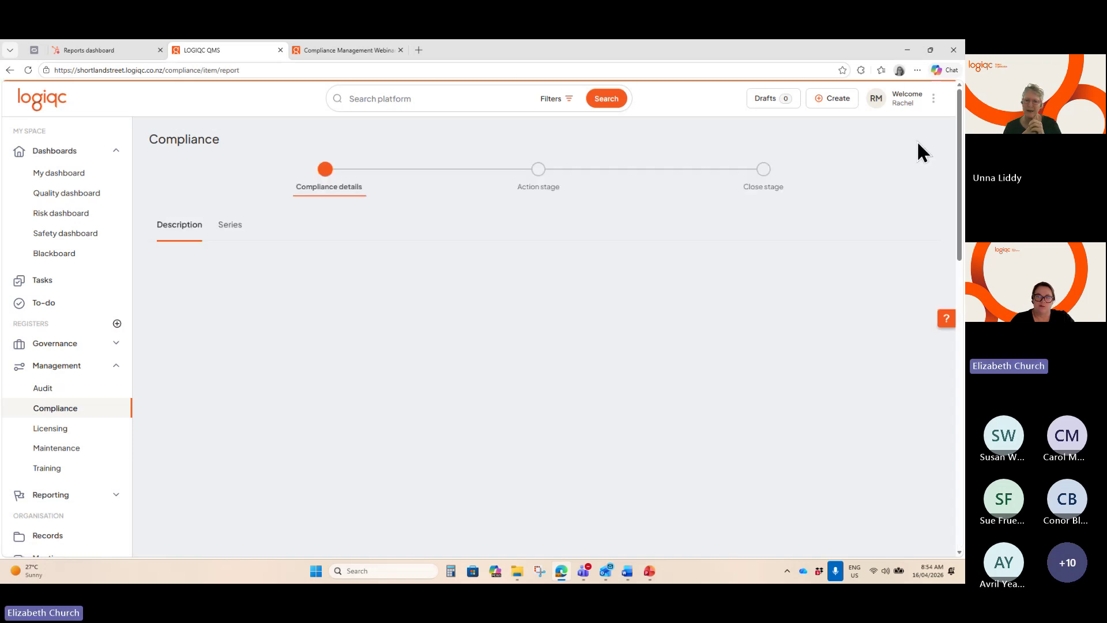
{"action": "scroll", "coordinate": [878, 417], "scroll_direction": "down", "scroll_amount": 2}
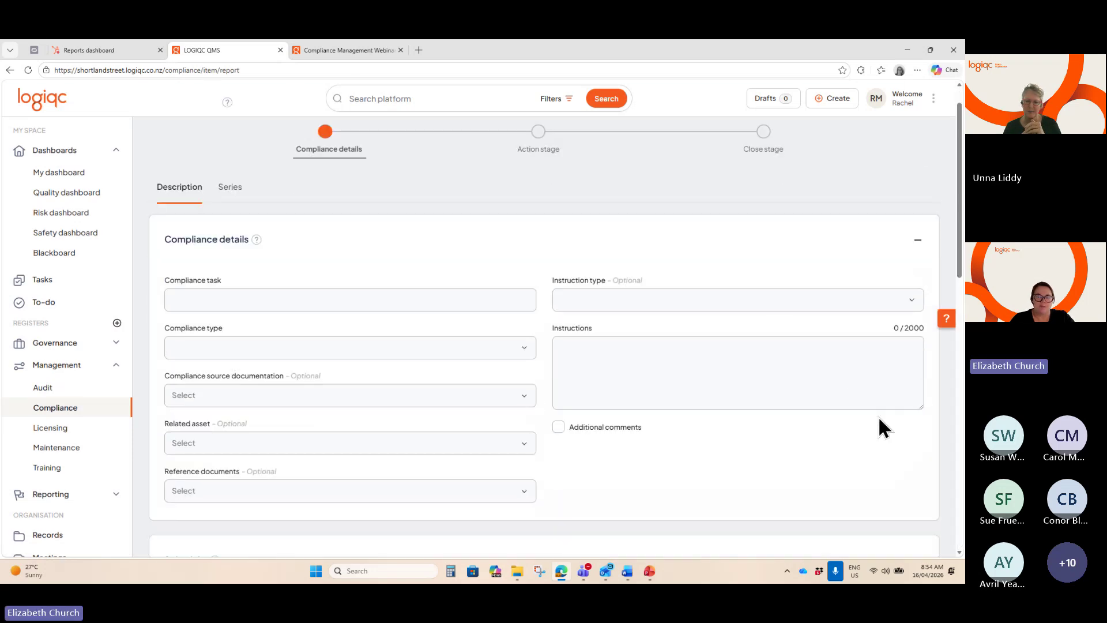
Choose the instruction type Confirmation Statement for Practice Incentive Program PIP and enlarge the Instructions box to show its full text
{"action": "left_click", "coordinate": [907, 236]}
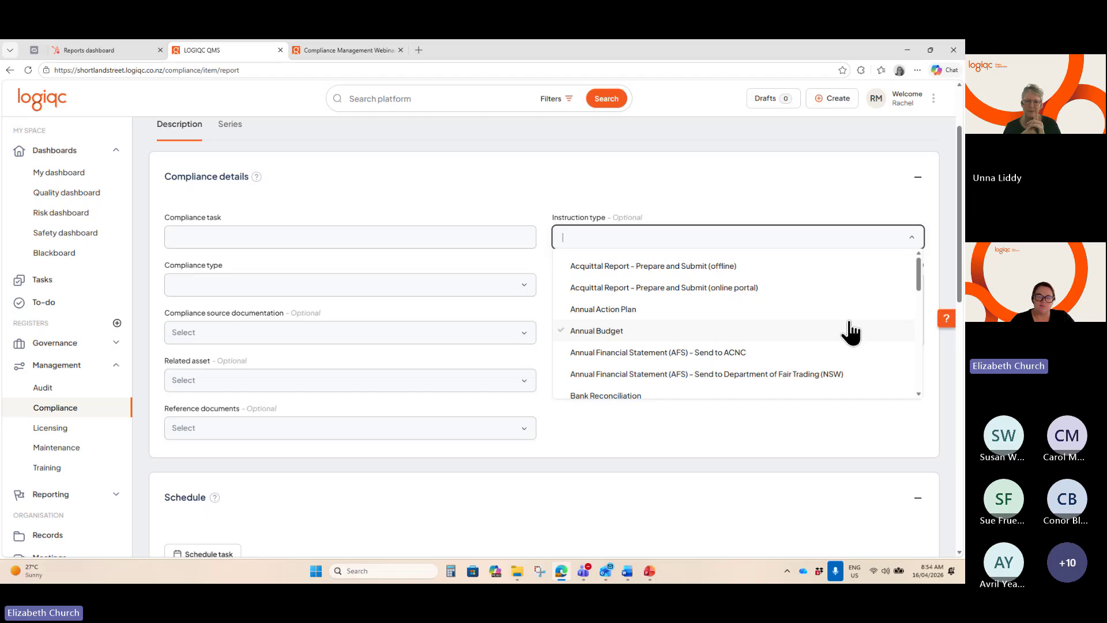
{"action": "scroll", "coordinate": [859, 333], "scroll_direction": "down", "scroll_amount": 2}
{"action": "scroll", "coordinate": [868, 337], "scroll_direction": "down", "scroll_amount": 2}
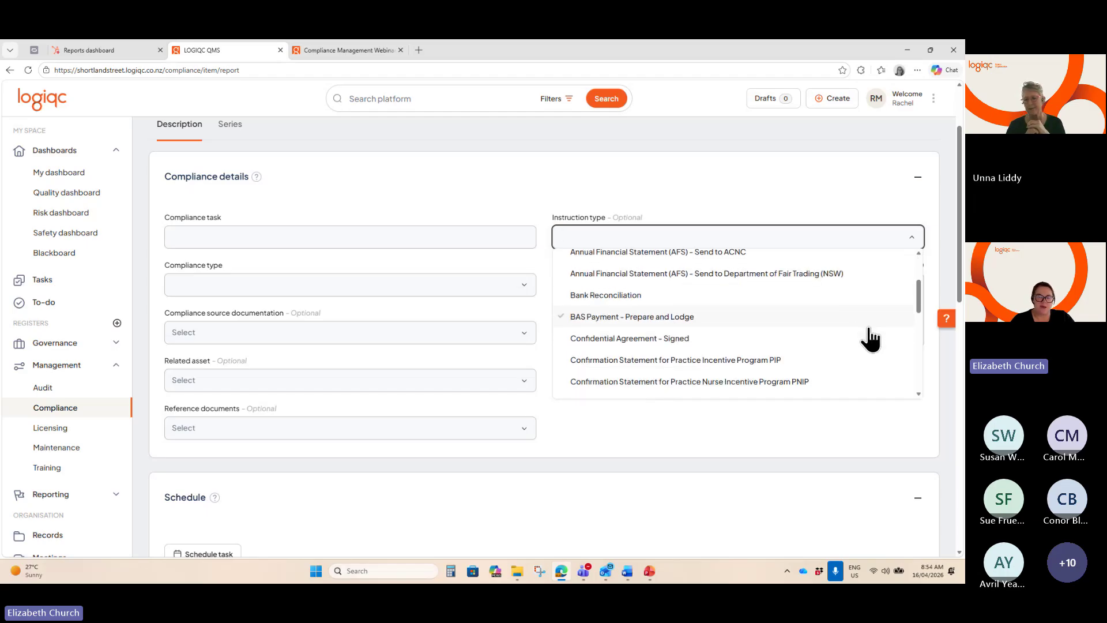
{"action": "left_click", "coordinate": [868, 360]}
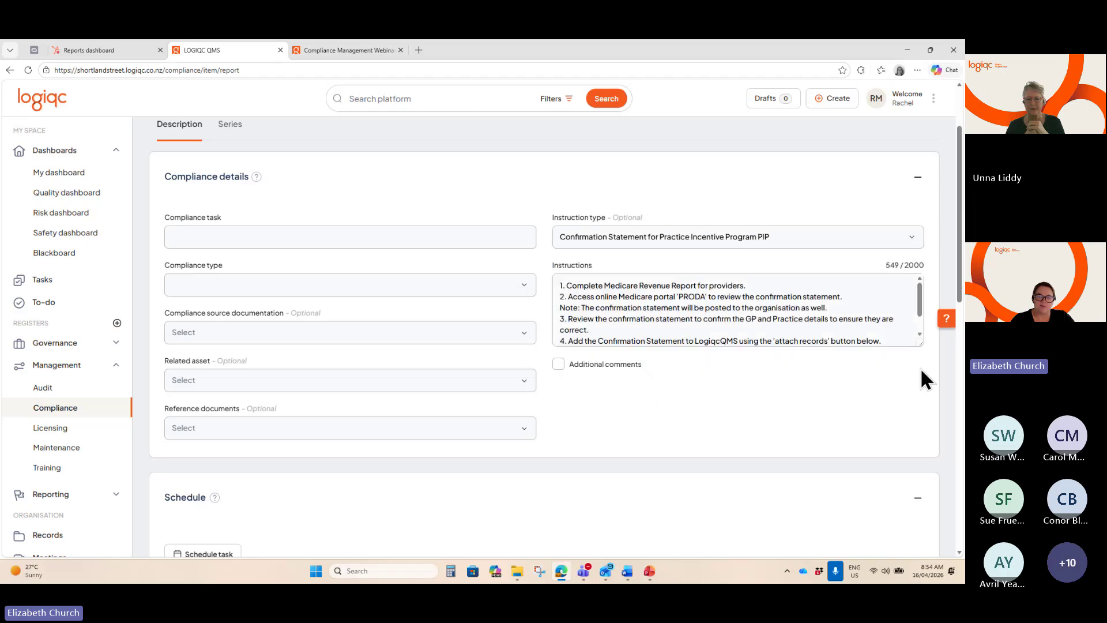
{"action": "left_click_drag", "start_coordinate": [919, 343], "coordinate": [926, 428]}
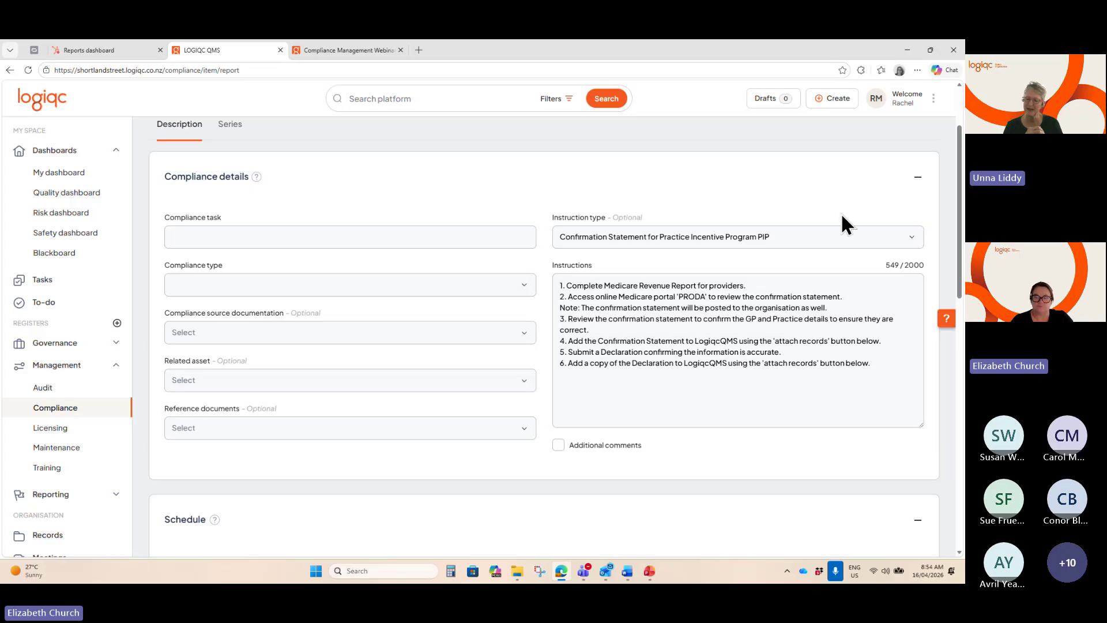
Change the compliance task's instruction type to Acquittal Report - Prepare and Submit (online portal)
{"action": "left_click", "coordinate": [839, 236]}
{"action": "scroll", "coordinate": [836, 288], "scroll_direction": "up", "scroll_amount": 2}
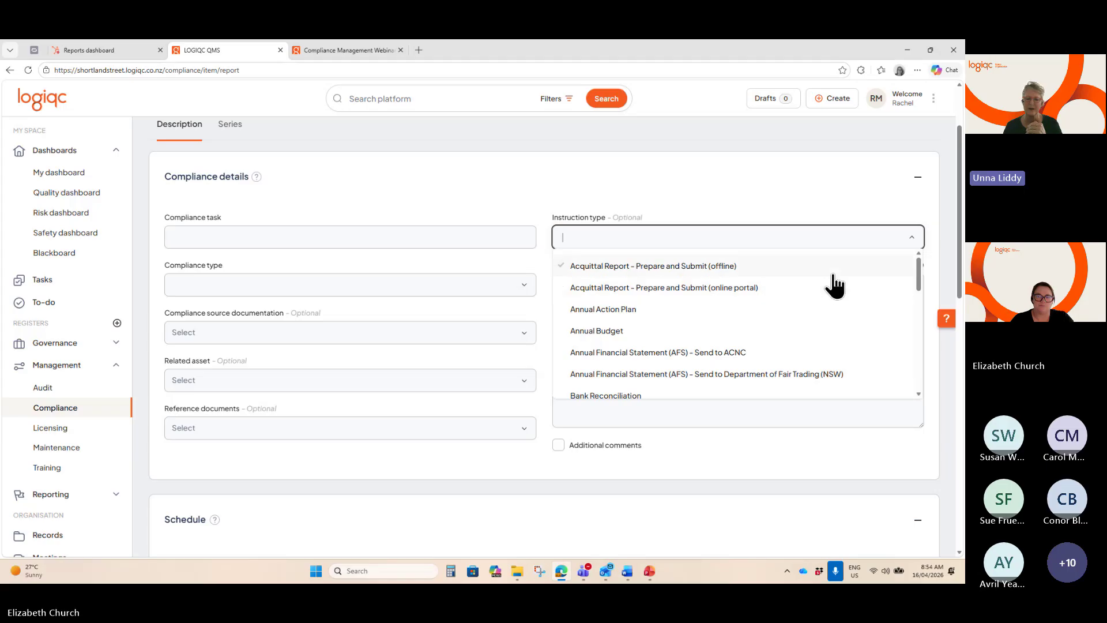
{"action": "left_click", "coordinate": [834, 287]}
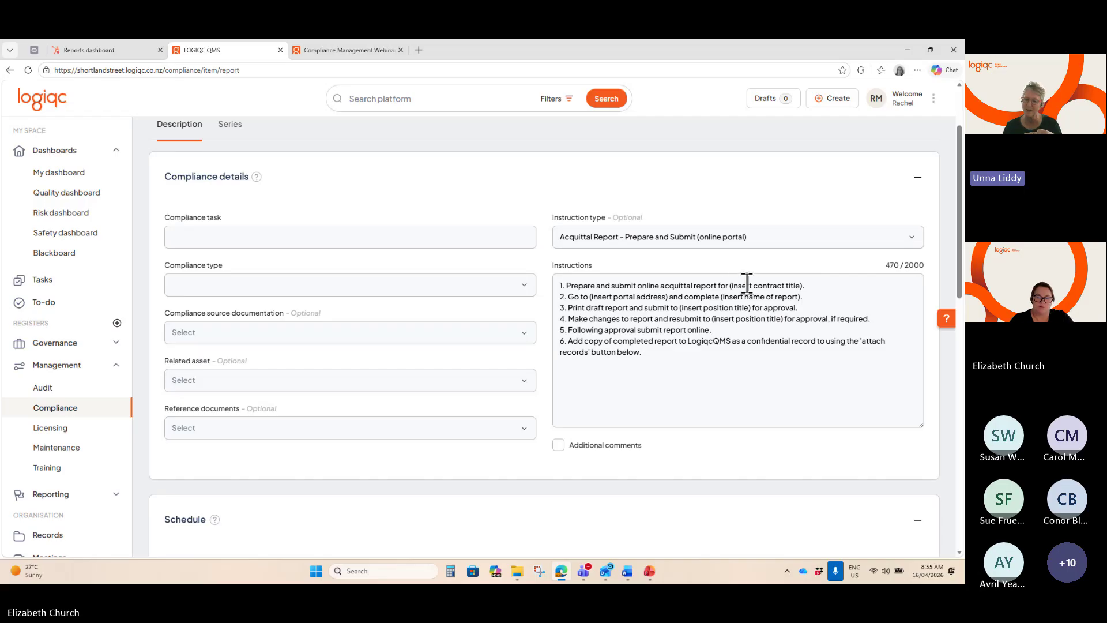
Add a new line numbered "7." below the last line of the acquittal report instructions
{"action": "left_click", "coordinate": [589, 294]}
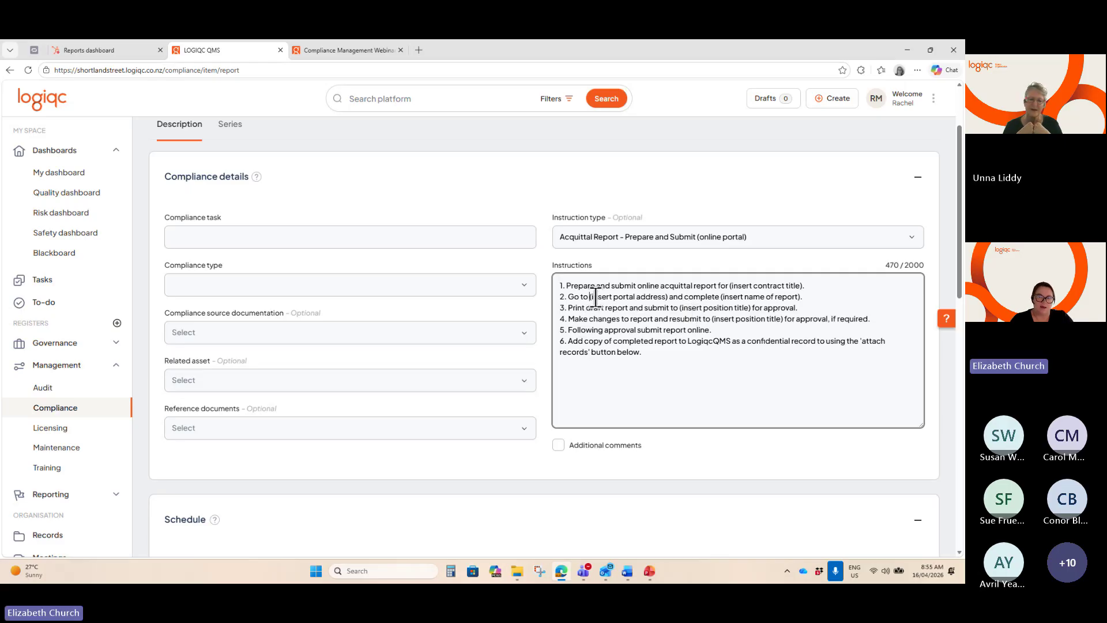
{"action": "left_click", "coordinate": [666, 360]}
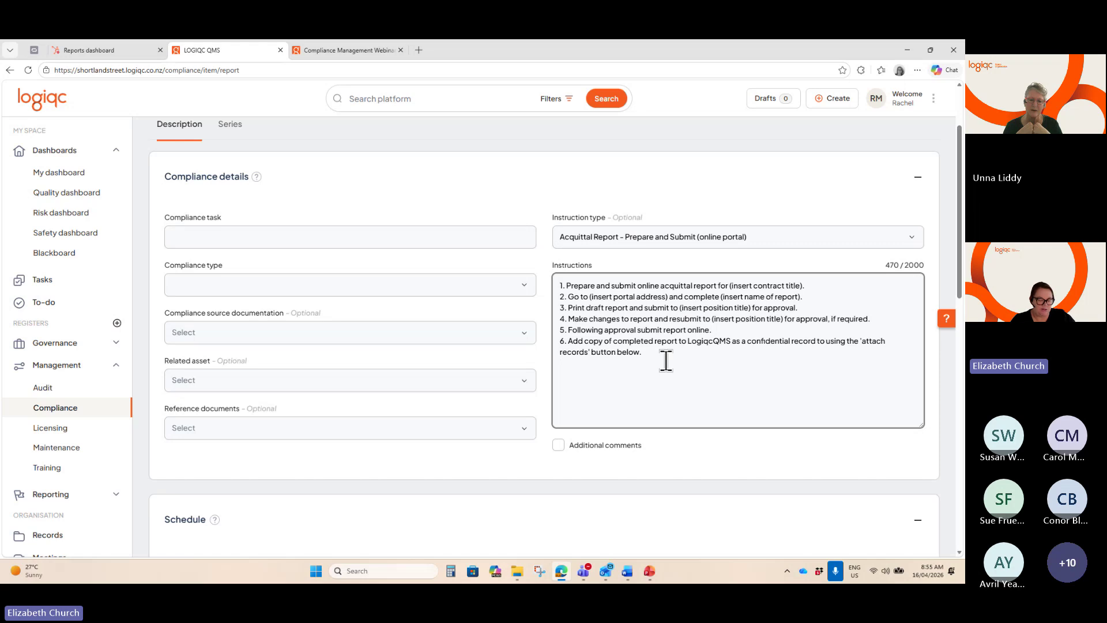
{"action": "type", "text": "7"}
{"action": "key", "text": "Return"}
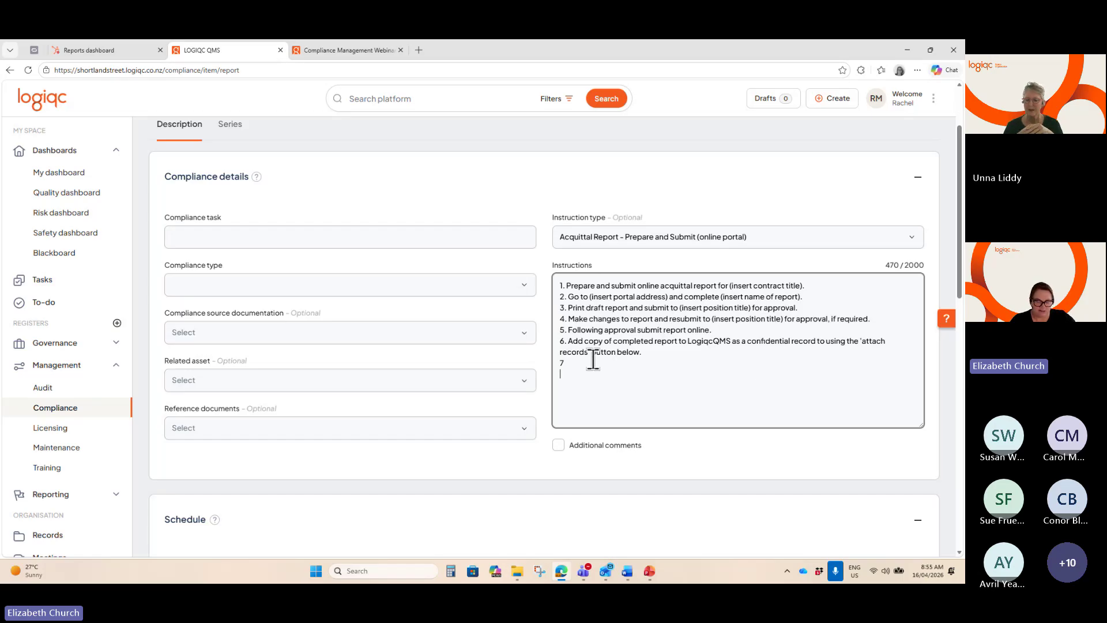
{"action": "type", "text": "."}
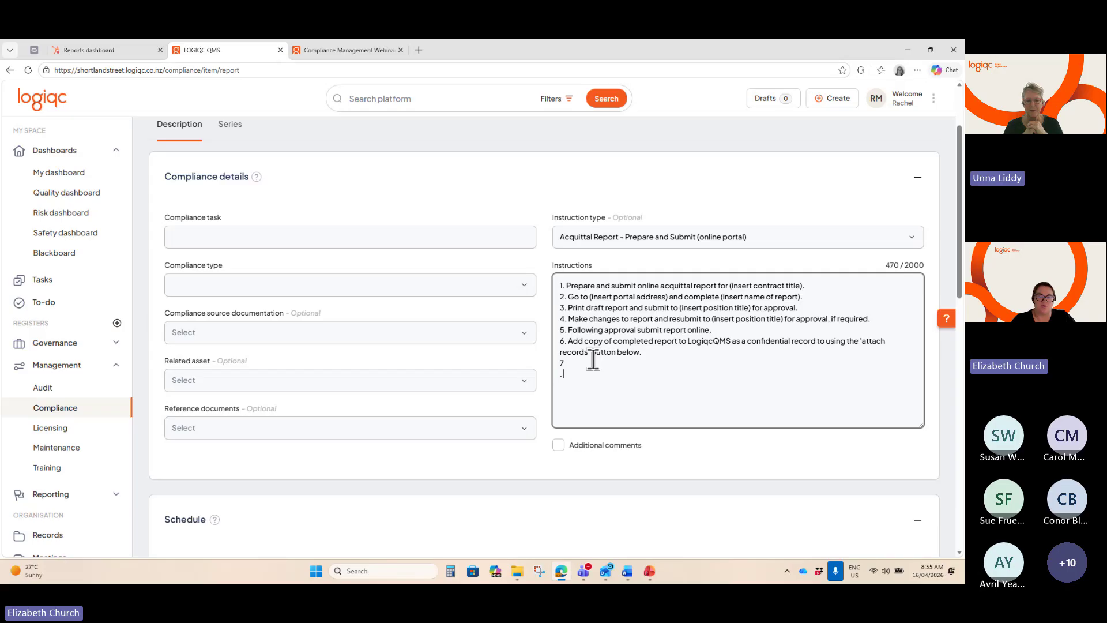
{"action": "key", "text": "BackSpace"}
{"action": "key", "text": "BackSpace"}
{"action": "type", "text": "."}
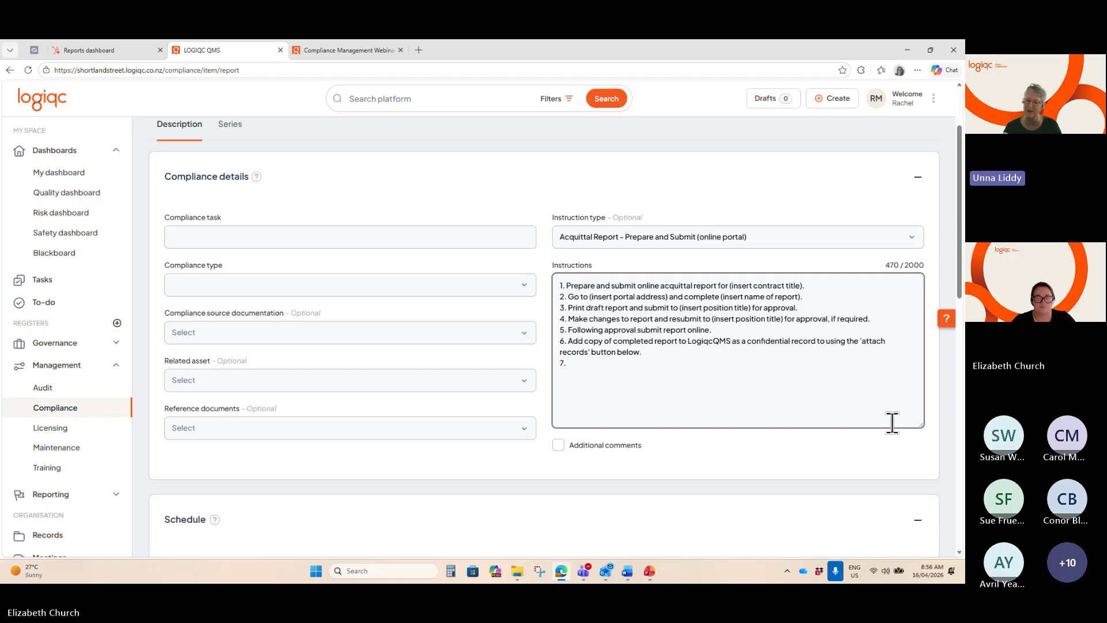
Change the compliance task's instruction type to Stocktake of Medical Consumables
{"action": "left_click", "coordinate": [906, 242]}
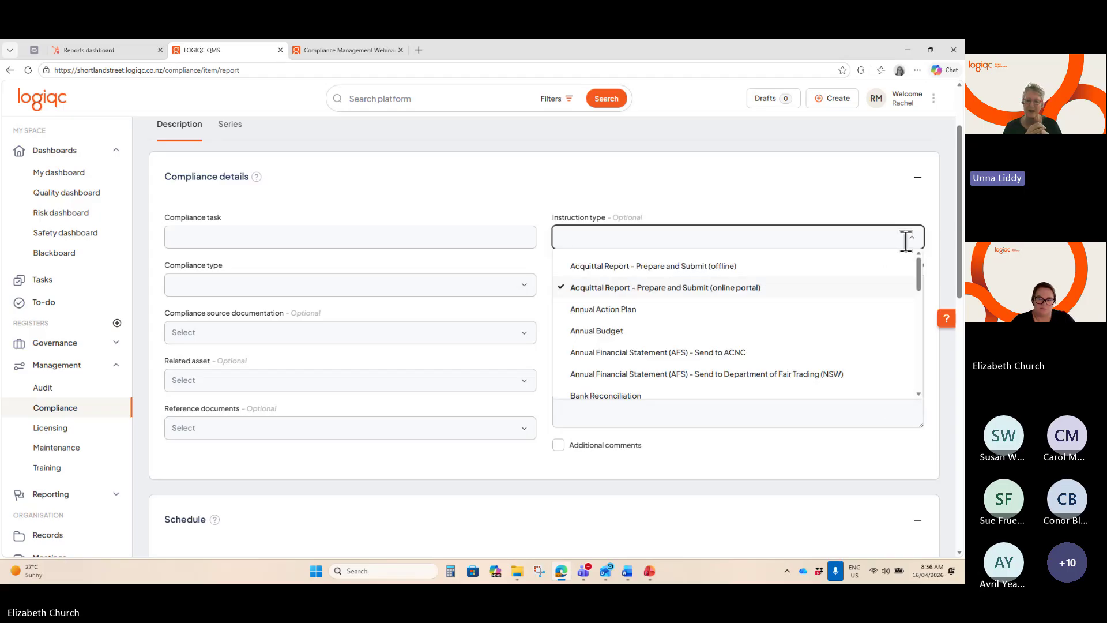
{"action": "scroll", "coordinate": [916, 282], "scroll_direction": "down", "scroll_amount": 4}
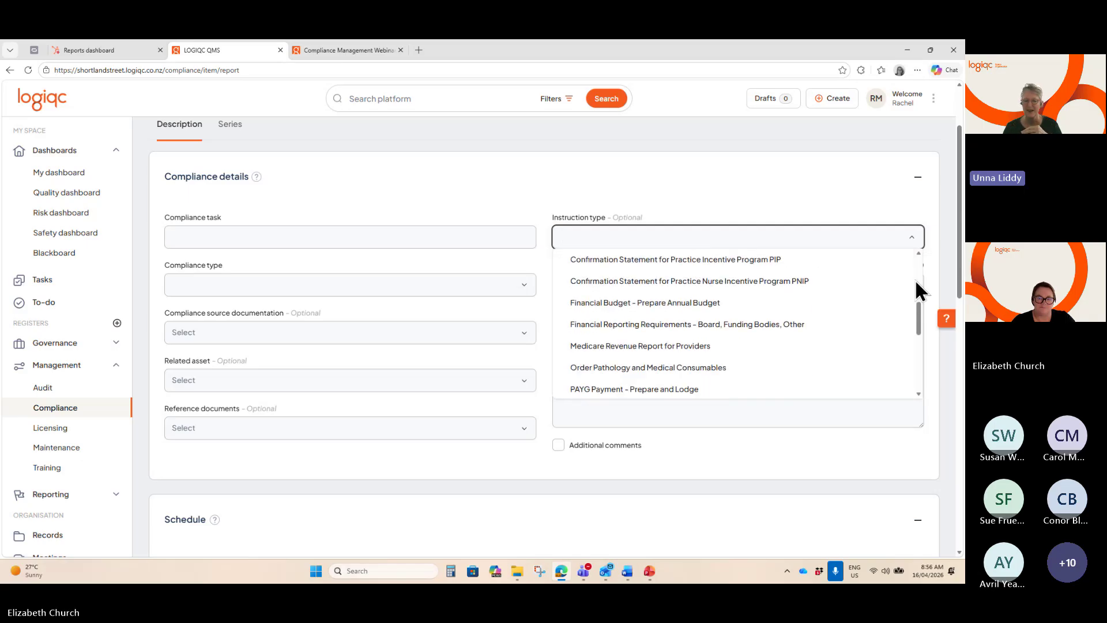
{"action": "scroll", "coordinate": [917, 283], "scroll_direction": "down", "scroll_amount": 3}
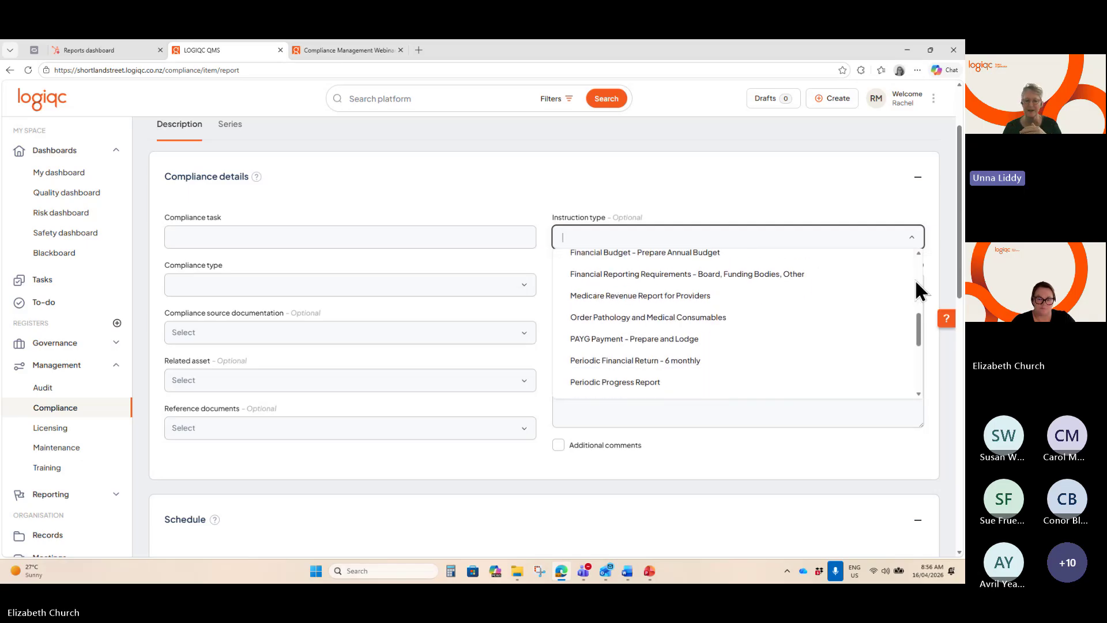
{"action": "scroll", "coordinate": [915, 282], "scroll_direction": "down", "scroll_amount": 1}
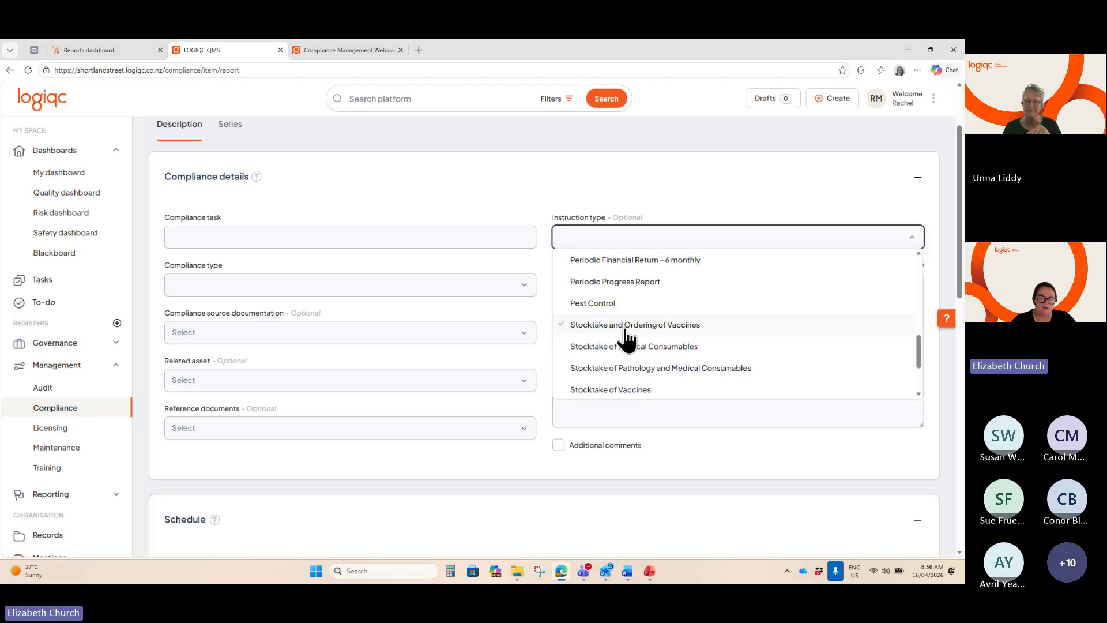
{"action": "left_click", "coordinate": [668, 348]}
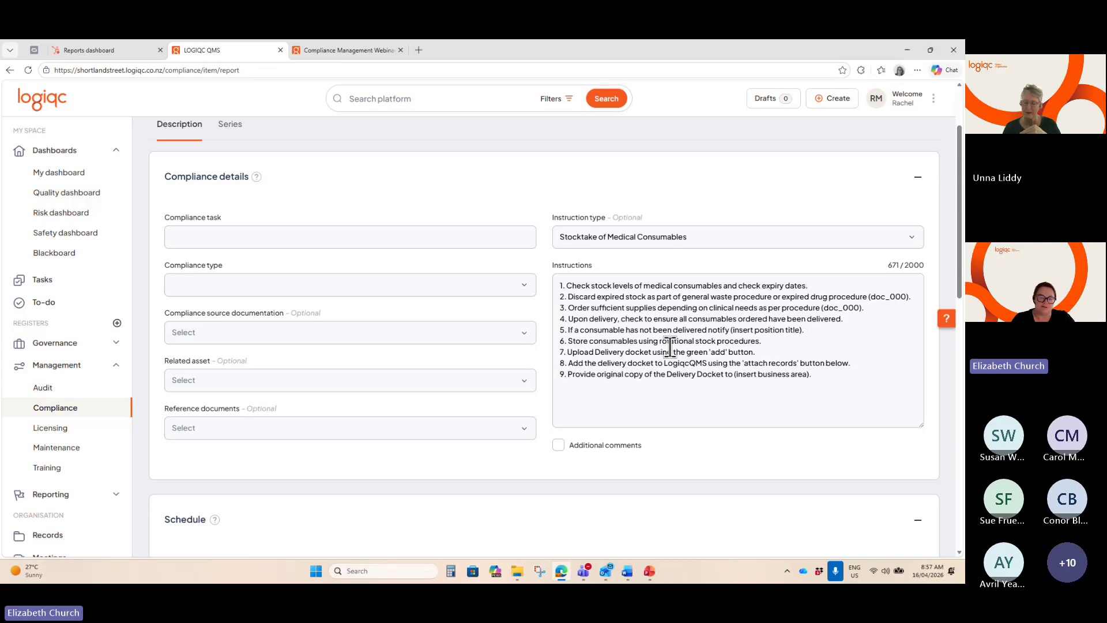
Assign the Head of Community Recovery Services, the Head of Schools & Early Years Services and the Quality Officer as action officers
{"action": "scroll", "coordinate": [472, 410], "scroll_direction": "down", "scroll_amount": 1}
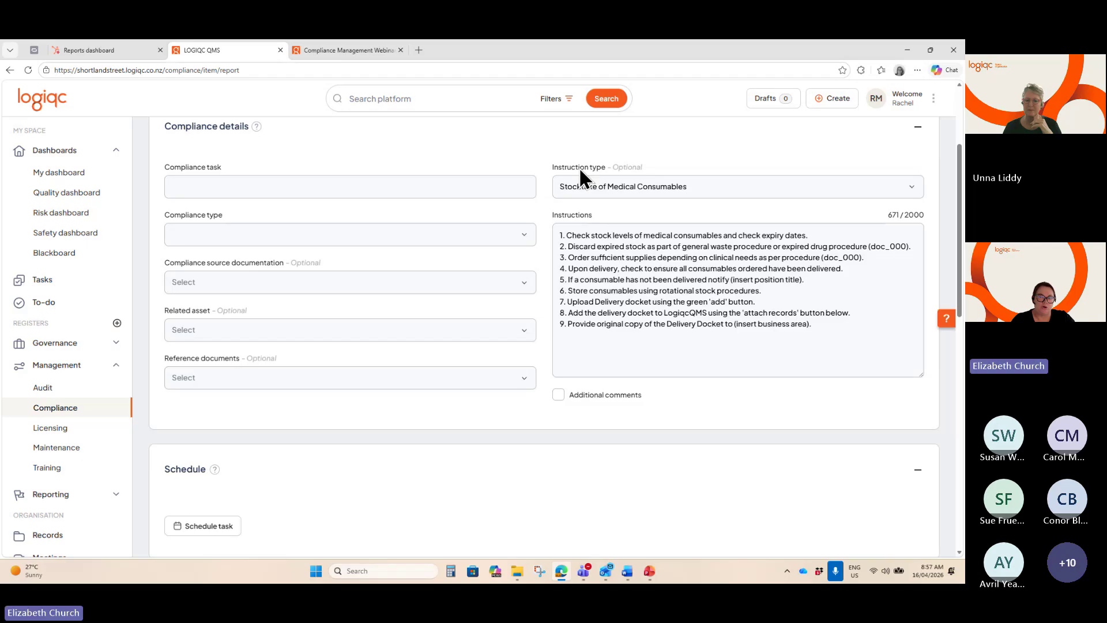
{"action": "scroll", "coordinate": [414, 427], "scroll_direction": "down", "scroll_amount": 5}
{"action": "left_click", "coordinate": [414, 416]}
{"action": "left_click", "coordinate": [387, 461]}
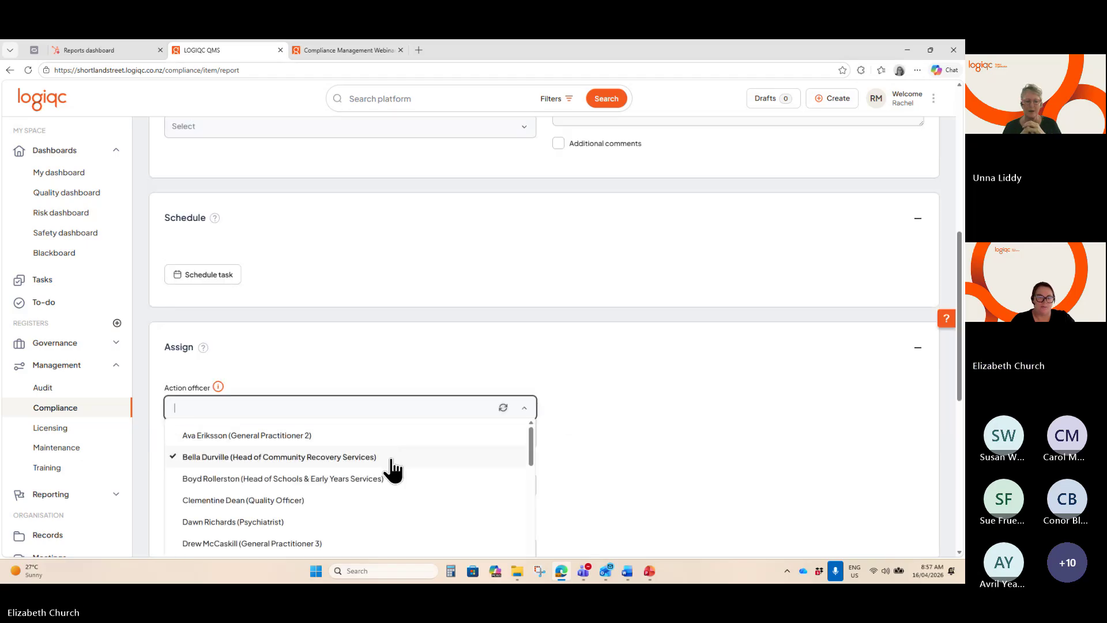
{"action": "left_click", "coordinate": [385, 480]}
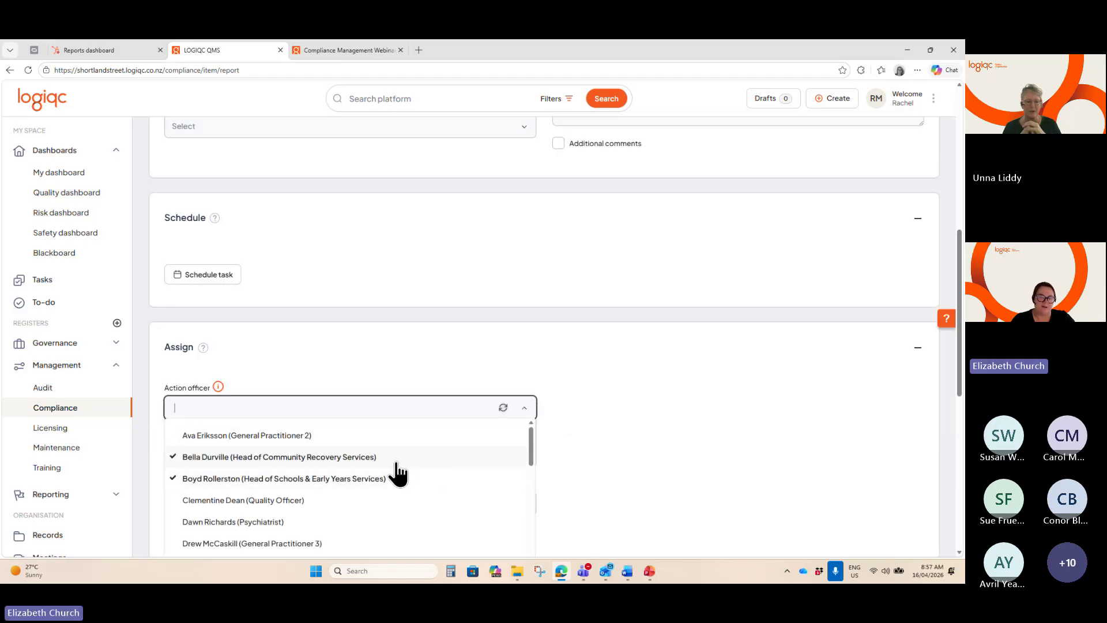
{"action": "left_click", "coordinate": [330, 499]}
{"action": "scroll", "coordinate": [607, 483], "scroll_direction": "down", "scroll_amount": 1}
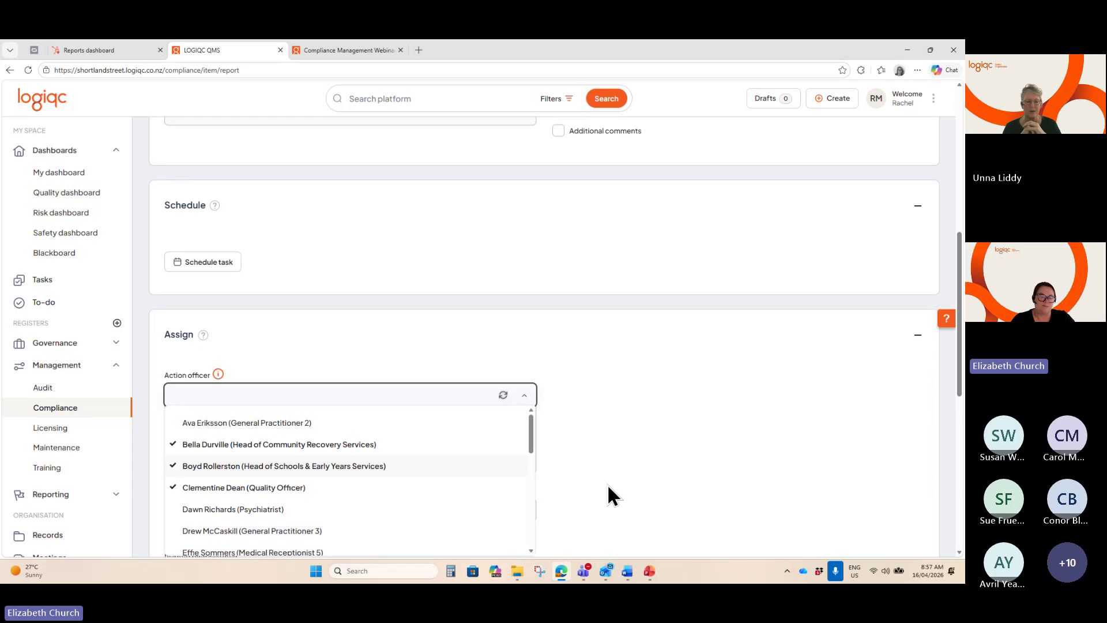
{"action": "left_click", "coordinate": [594, 417]}
Review the compliance form from the stocktake instructions and Additional comments option to the assigned action officers and approval officer field
{"action": "scroll", "coordinate": [591, 419], "scroll_direction": "up", "scroll_amount": 5}
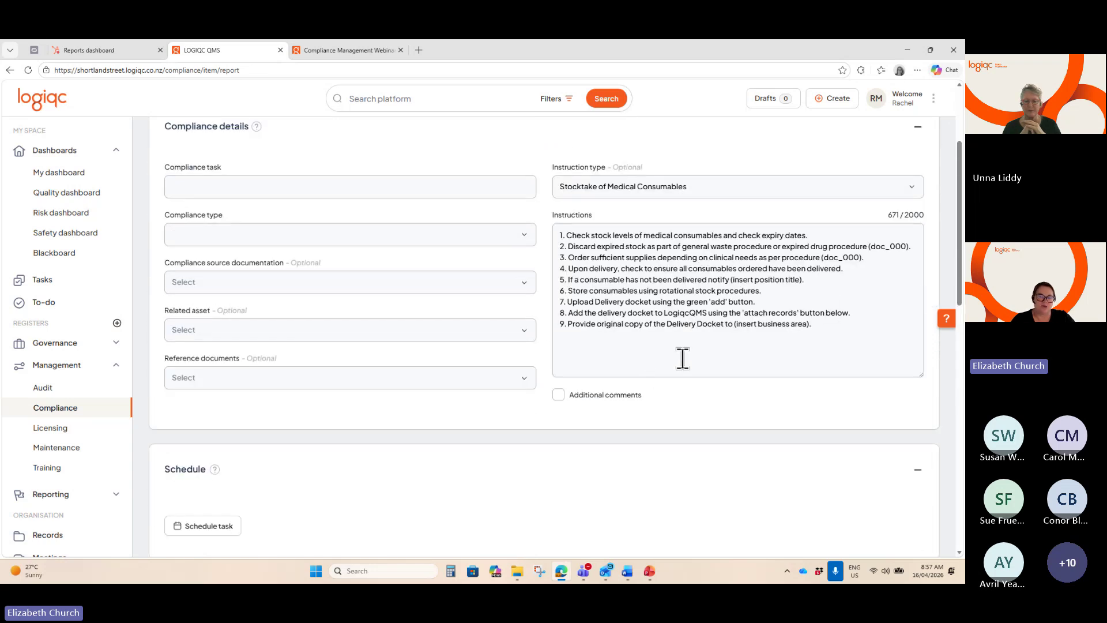
{"action": "left_click", "coordinate": [199, 187]}
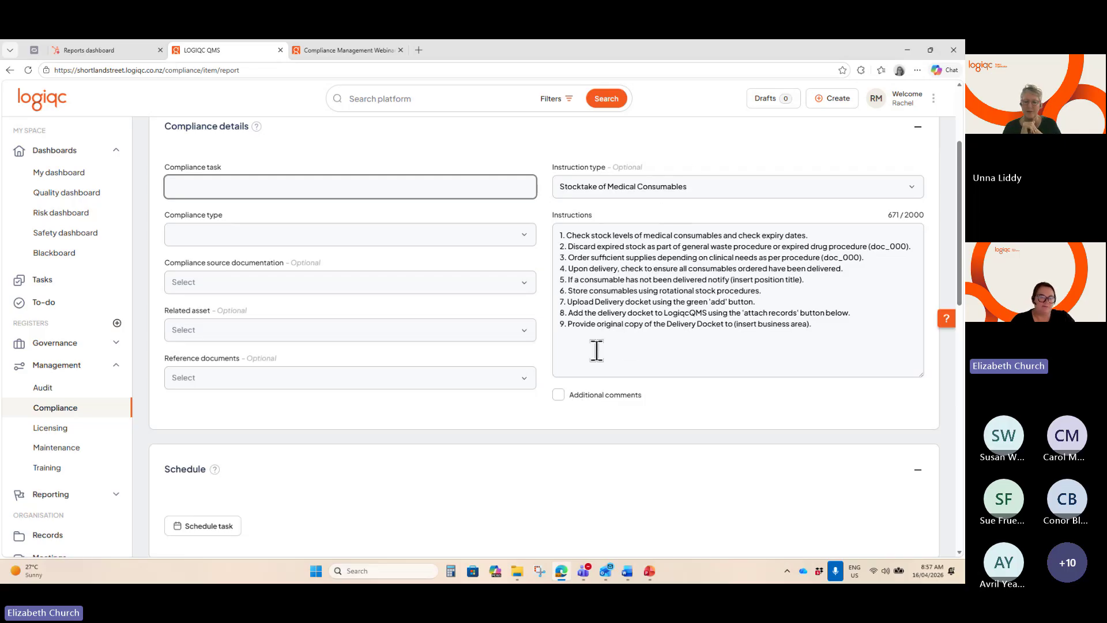
{"action": "scroll", "coordinate": [597, 352], "scroll_direction": "down", "scroll_amount": 1}
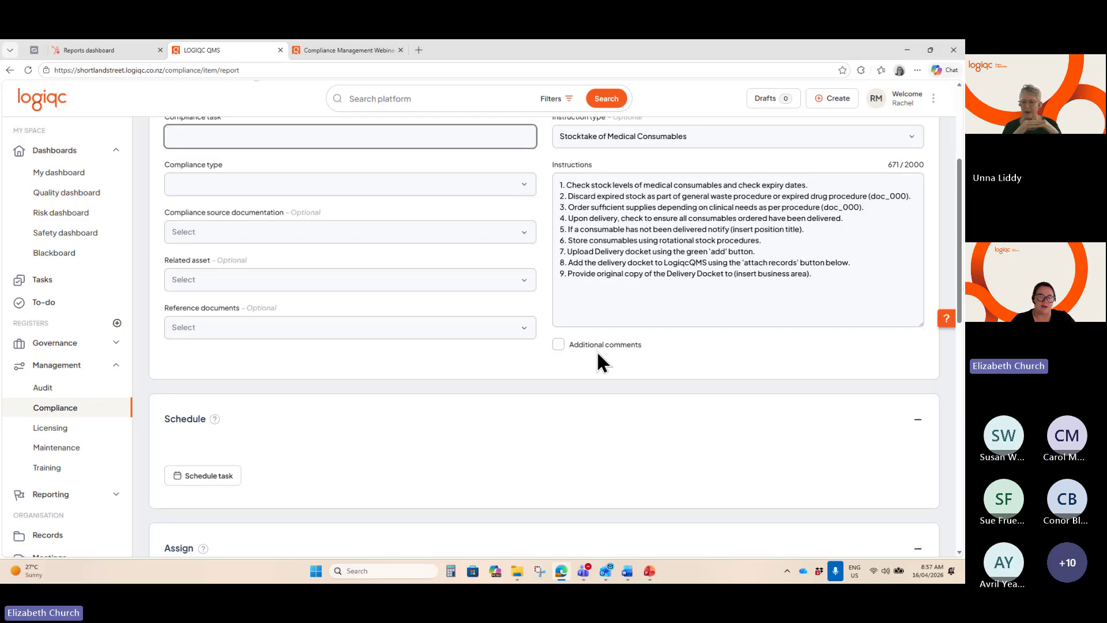
{"action": "scroll", "coordinate": [600, 362], "scroll_direction": "down", "scroll_amount": 5}
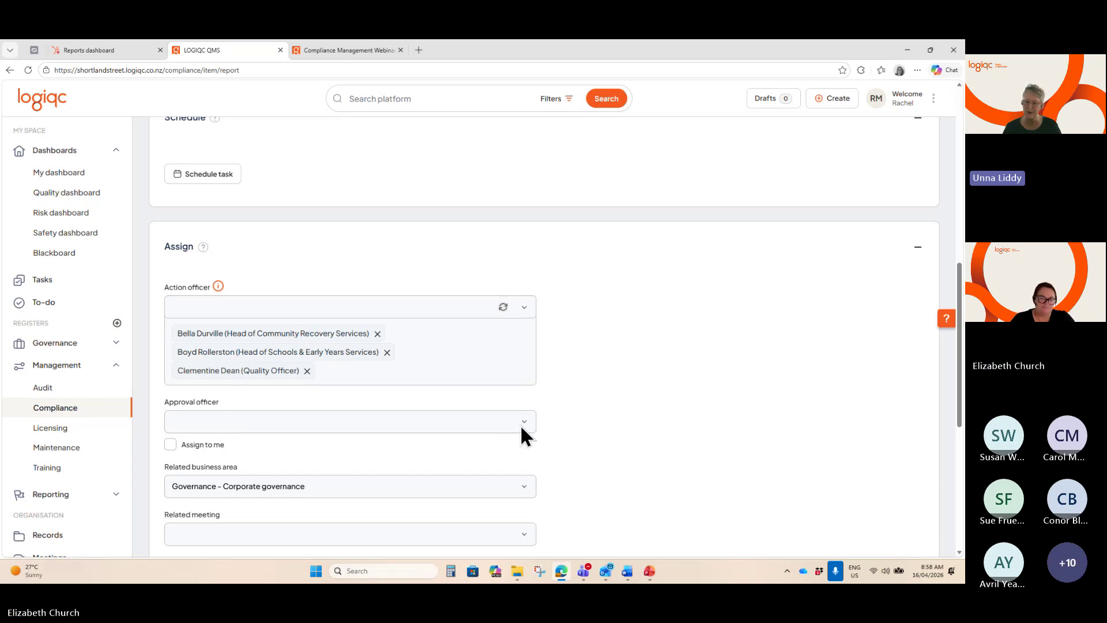
{"action": "scroll", "coordinate": [559, 424], "scroll_direction": "up", "scroll_amount": 7}
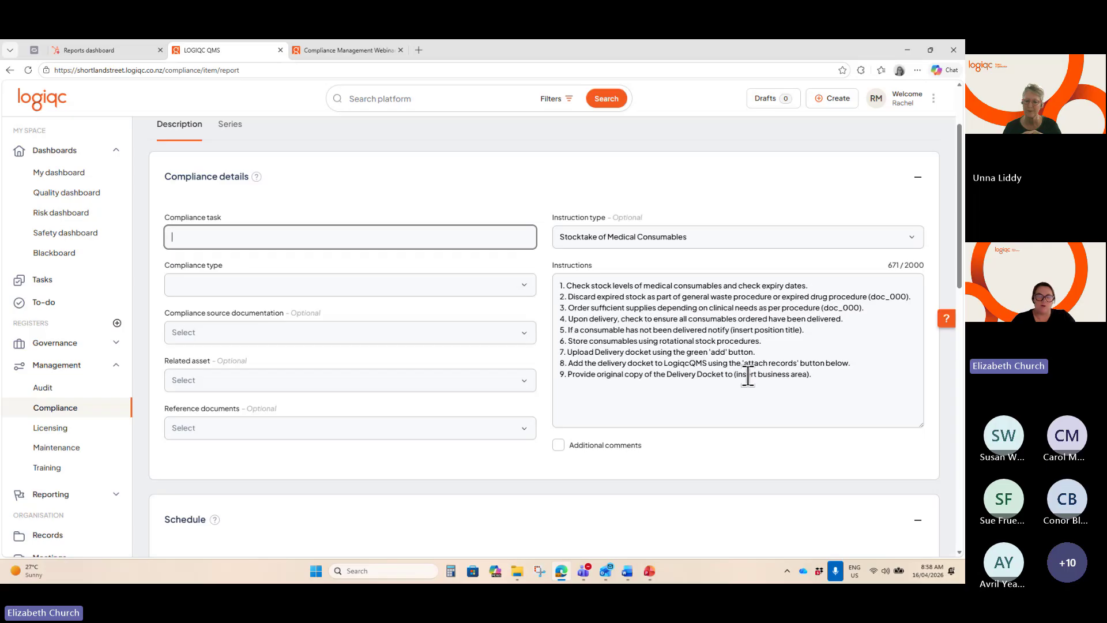
{"action": "scroll", "coordinate": [621, 380], "scroll_direction": "down", "scroll_amount": 2}
{"action": "scroll", "coordinate": [621, 381], "scroll_direction": "up", "scroll_amount": 1}
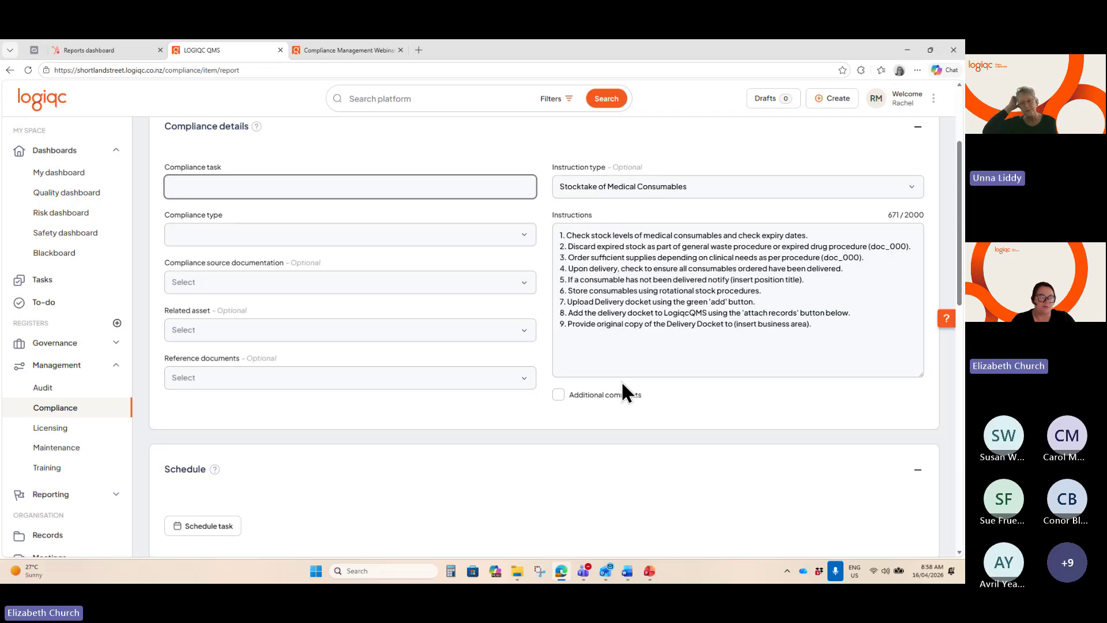
{"action": "scroll", "coordinate": [655, 398], "scroll_direction": "down", "scroll_amount": 1}
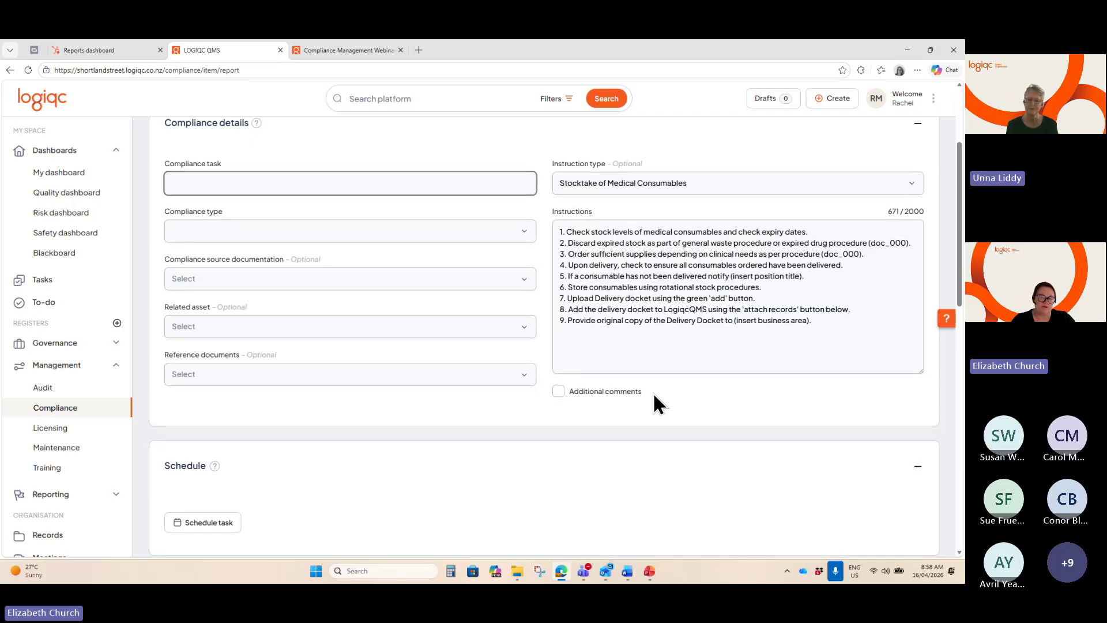
{"action": "scroll", "coordinate": [655, 397], "scroll_direction": "down", "scroll_amount": 7}
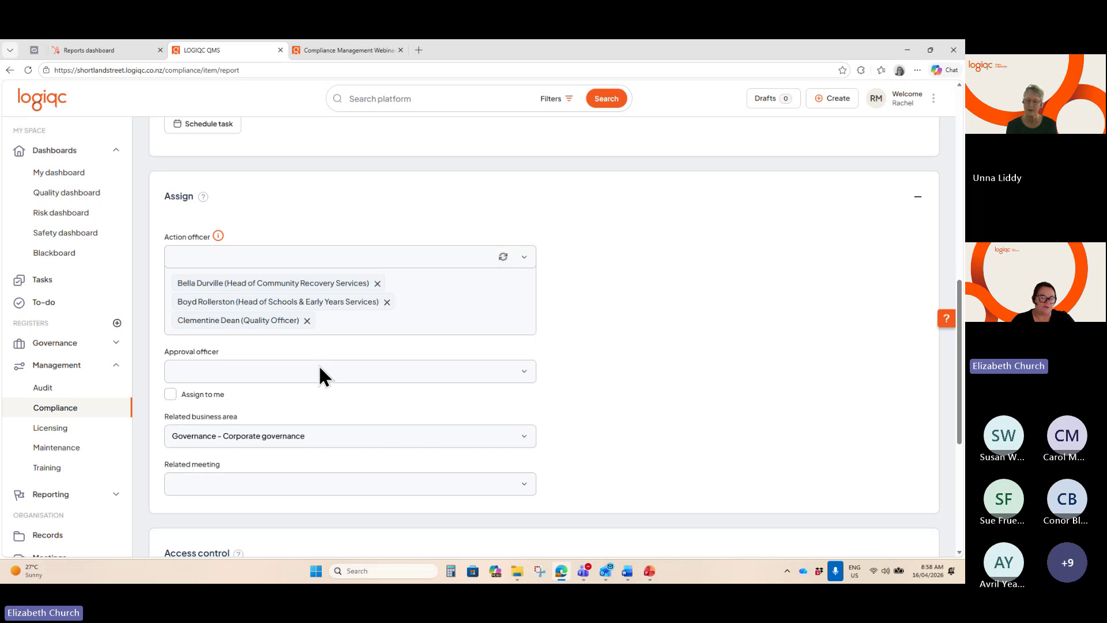
{"action": "scroll", "coordinate": [528, 373], "scroll_direction": "up", "scroll_amount": 1}
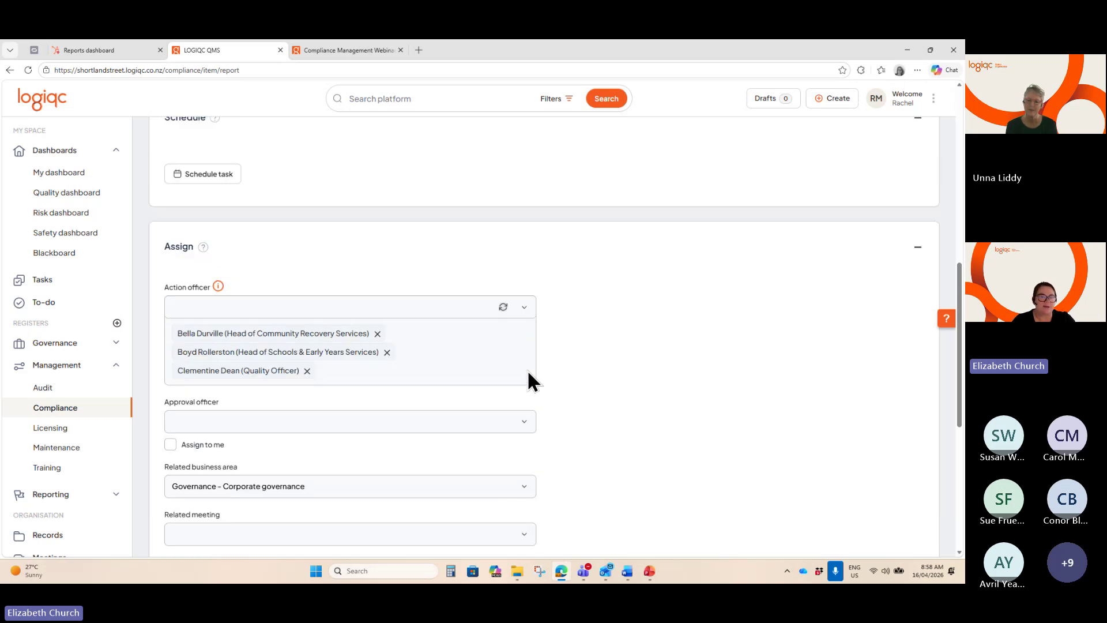
{"action": "scroll", "coordinate": [527, 372], "scroll_direction": "up", "scroll_amount": 2}
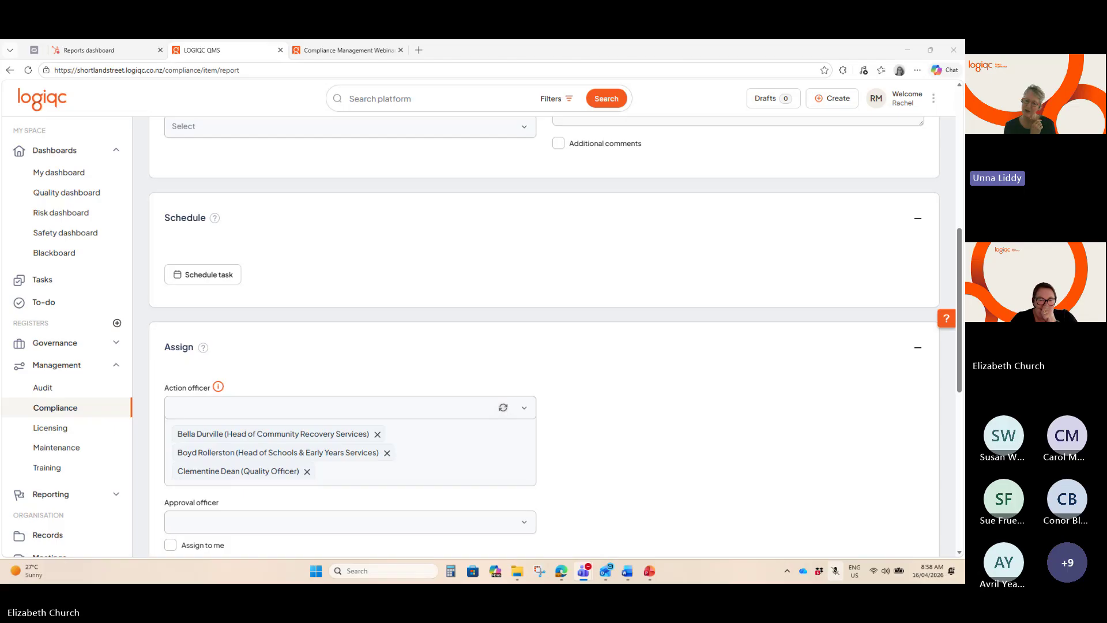
{"action": "key", "text": "ctrl+shift+m"}
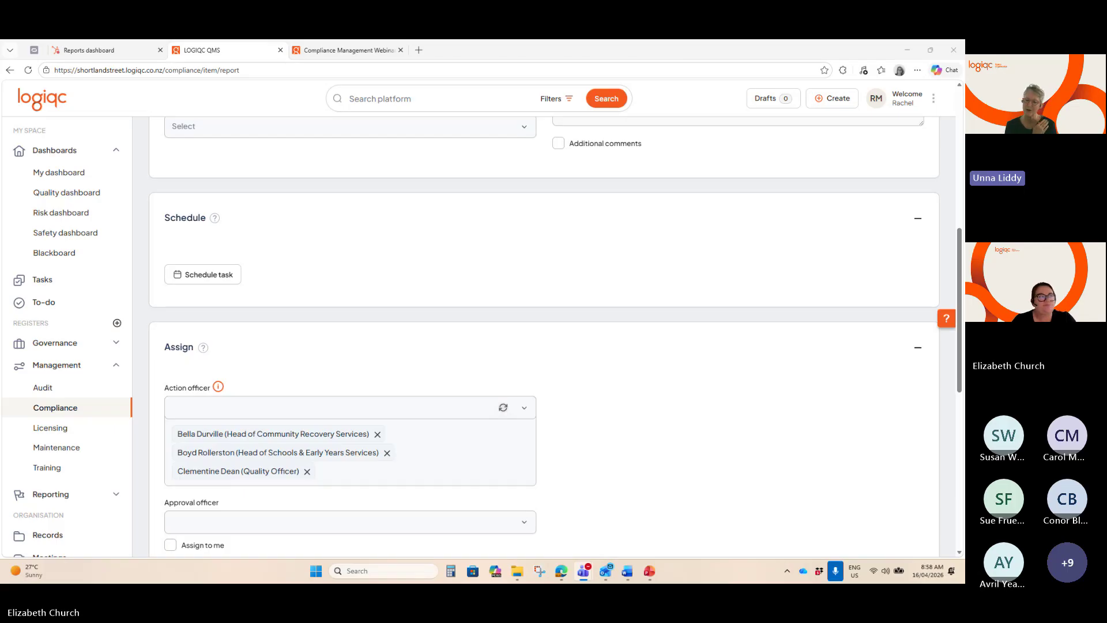